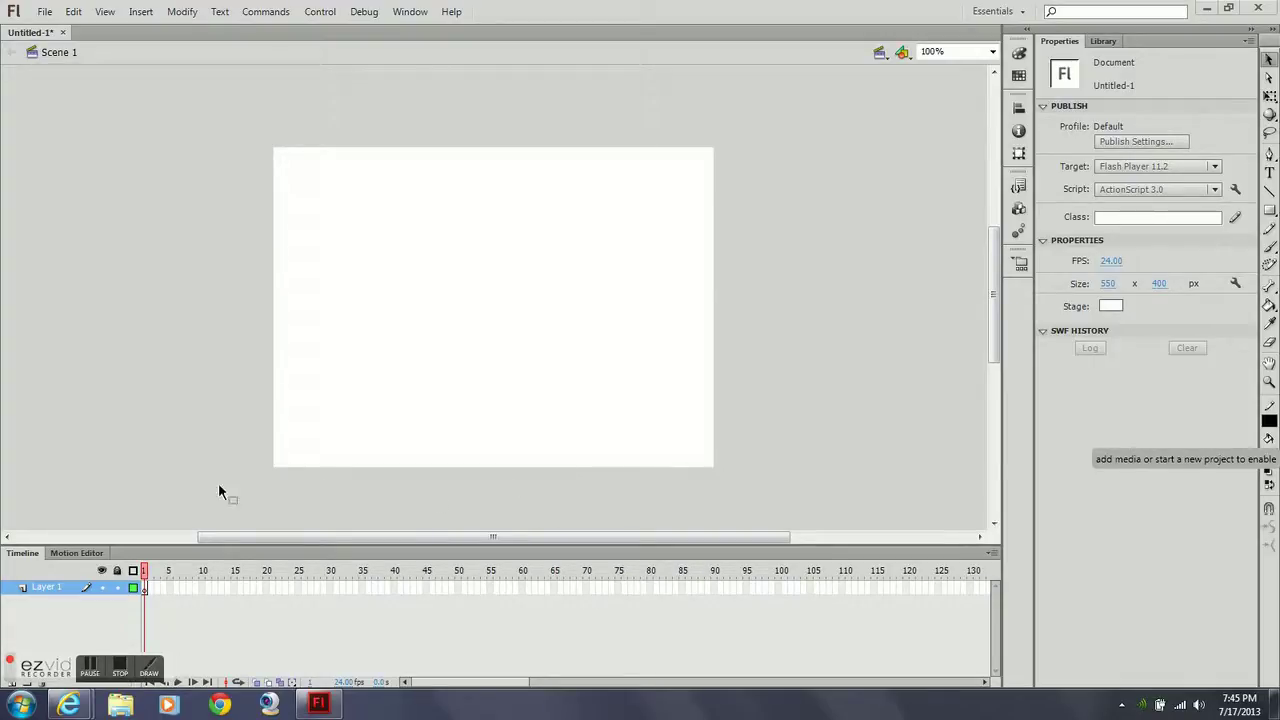
Bring Internet Explorer forward and switch to the CG Textures Concrete \ Bare listing
mouse_move(70, 702)
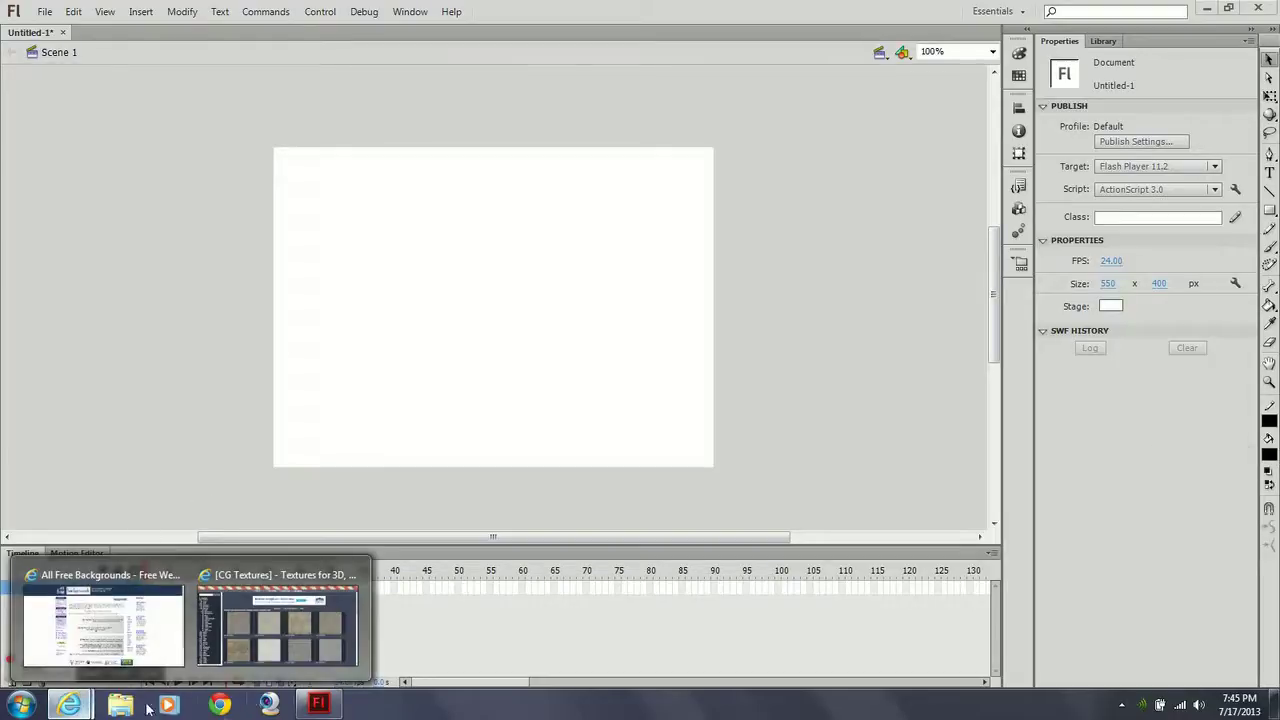
left_click(105, 625)
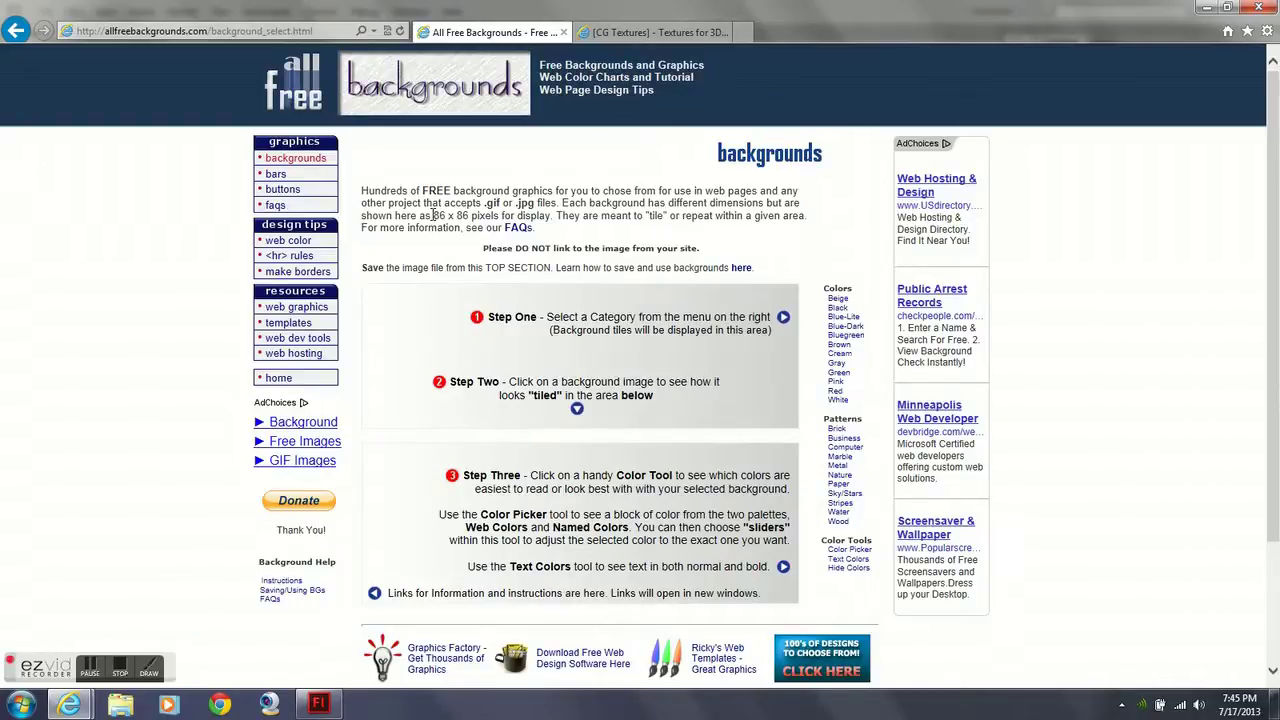
left_click(632, 32)
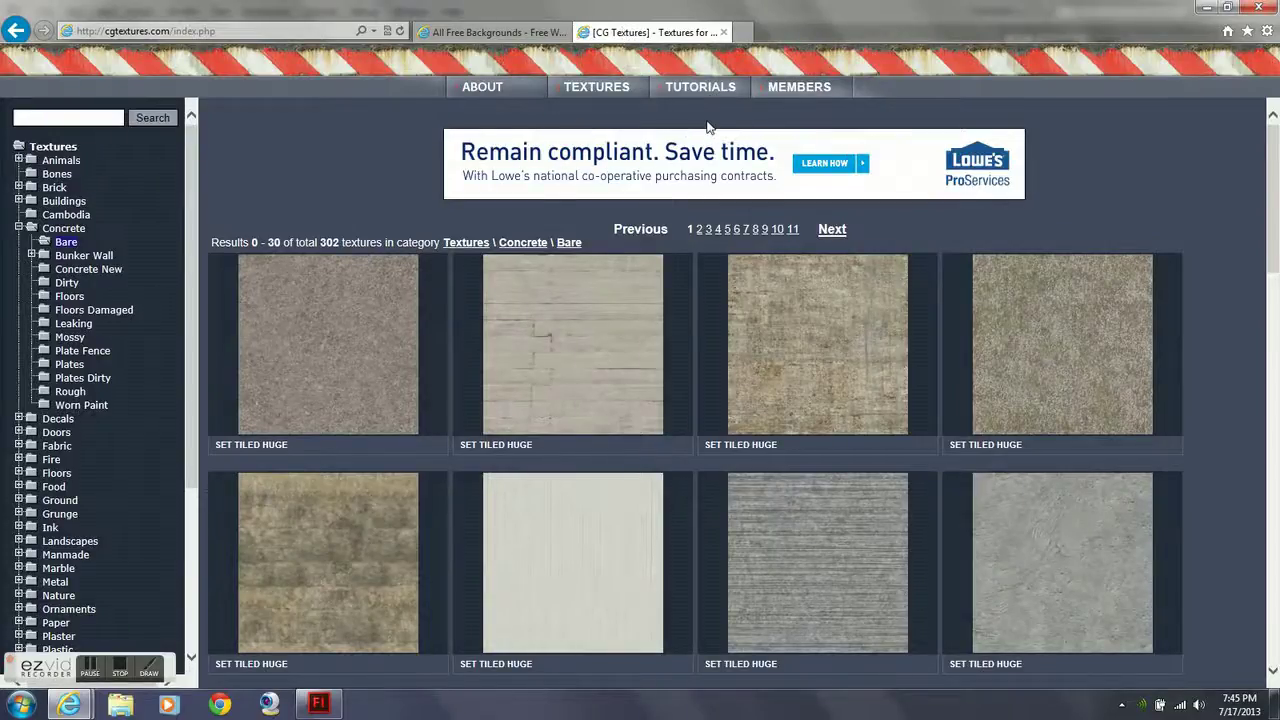
mouse_move(783, 101)
mouse_move(512, 88)
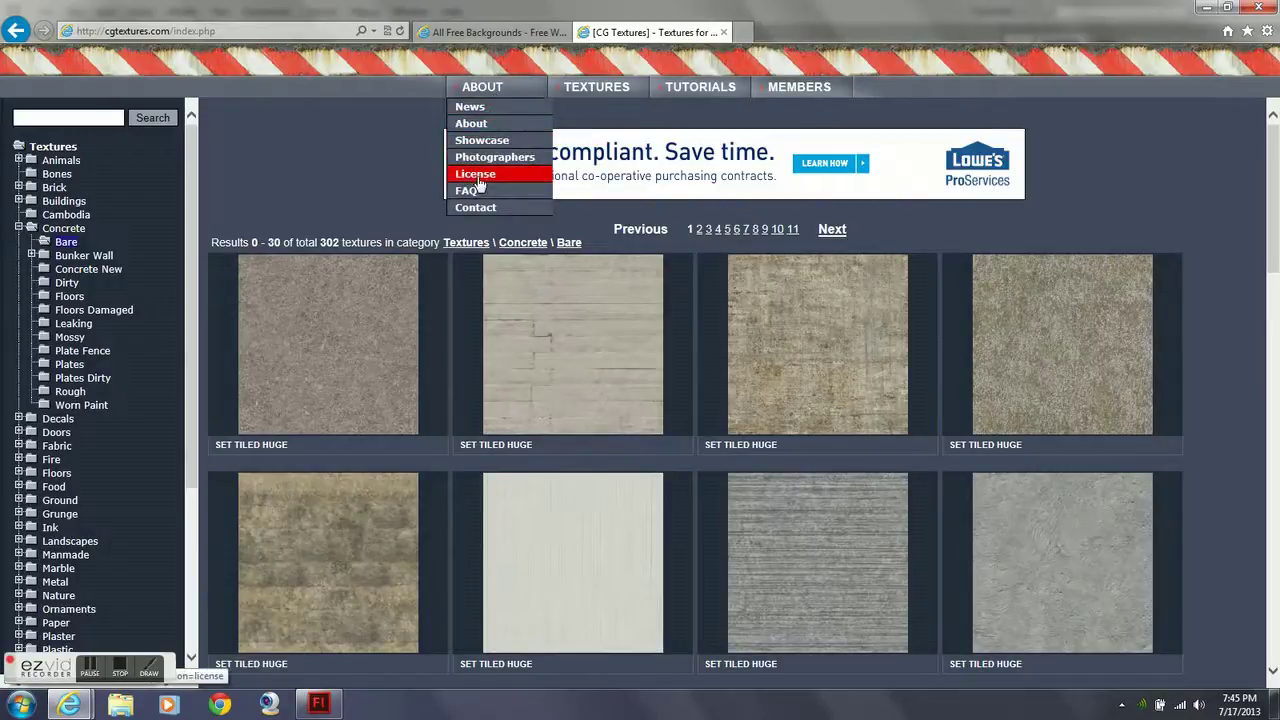
Open the CGTextures License page from ABOUT and scroll through its terms
left_click(484, 174)
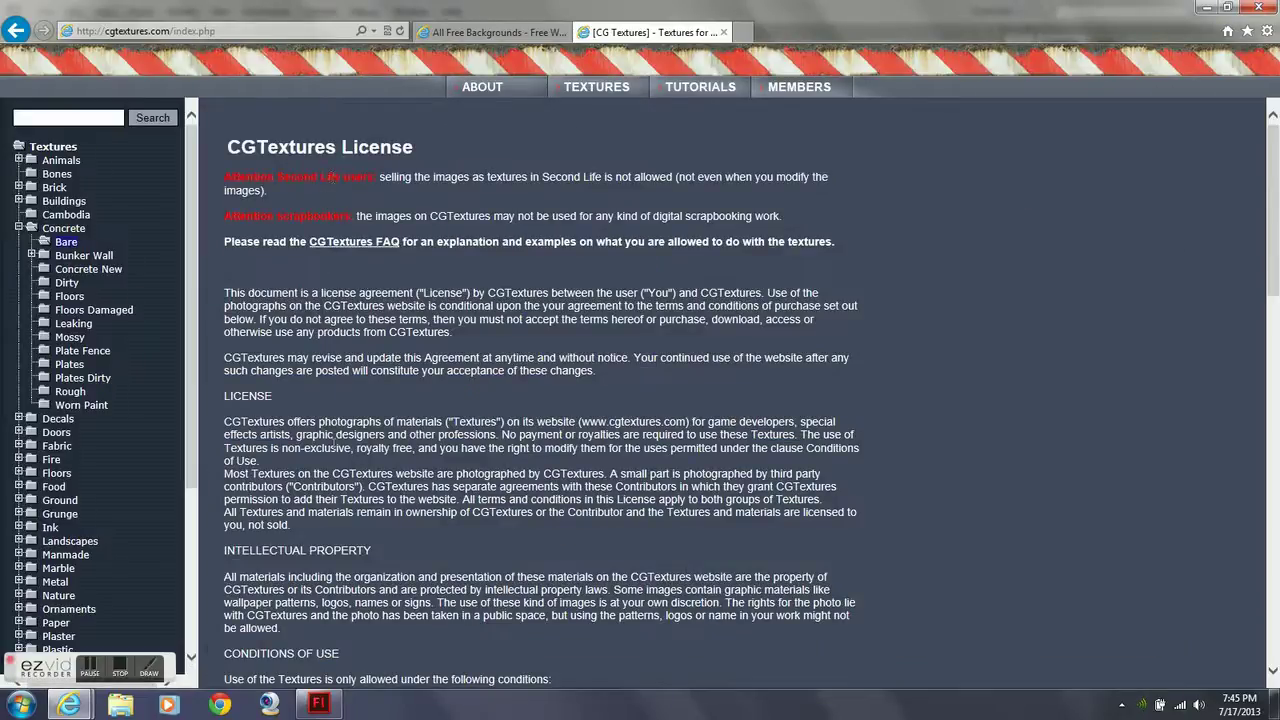
scroll(348, 401, "down", 5)
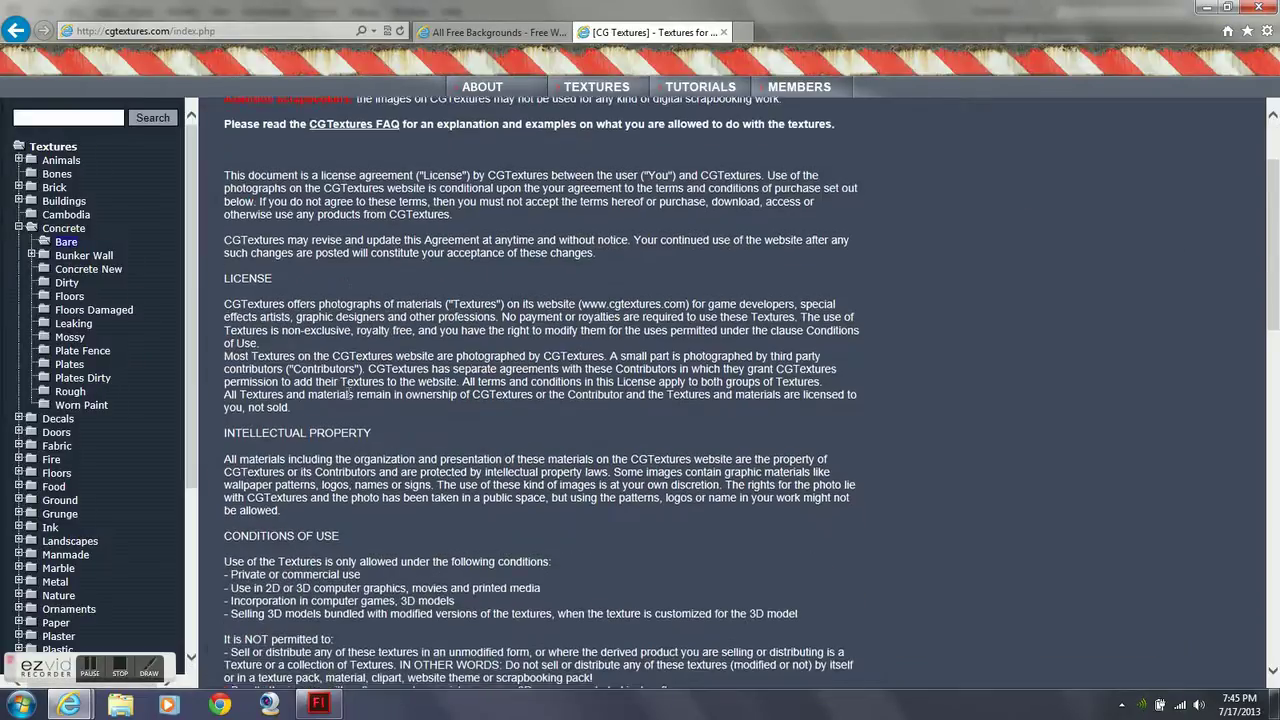
scroll(350, 397, "down", 7)
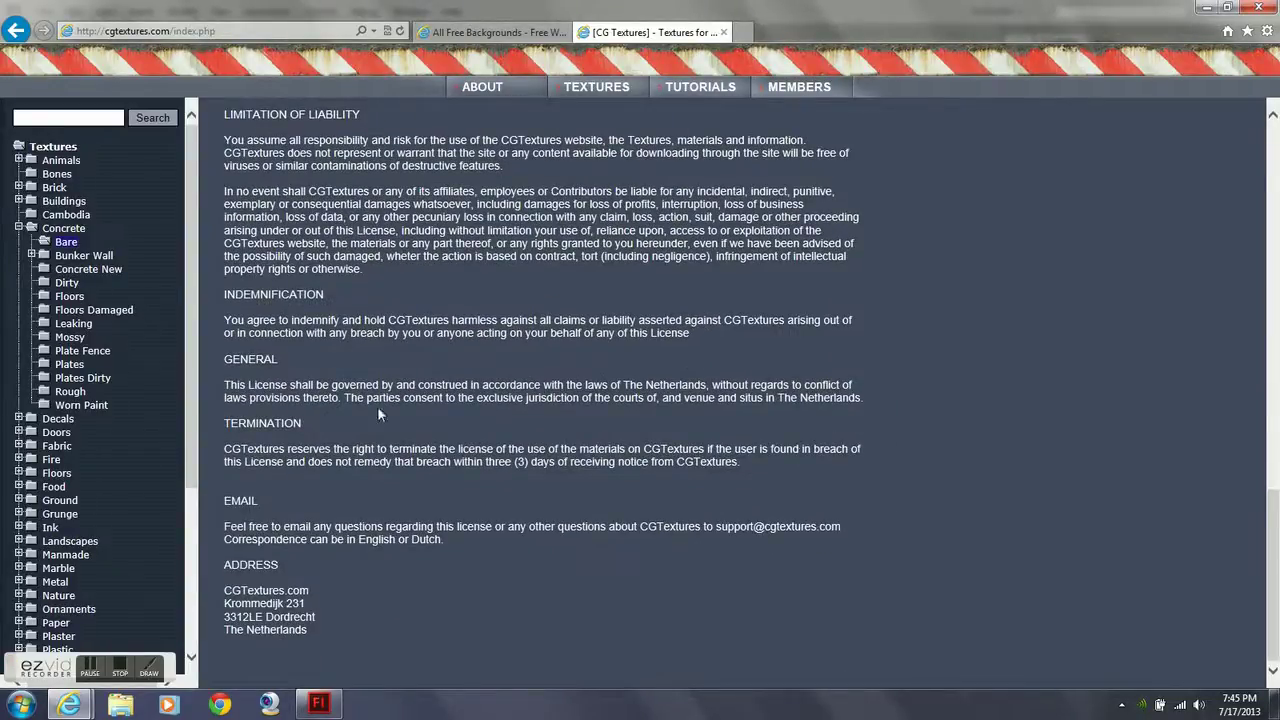
left_click_drag(1273, 537, 1229, 158)
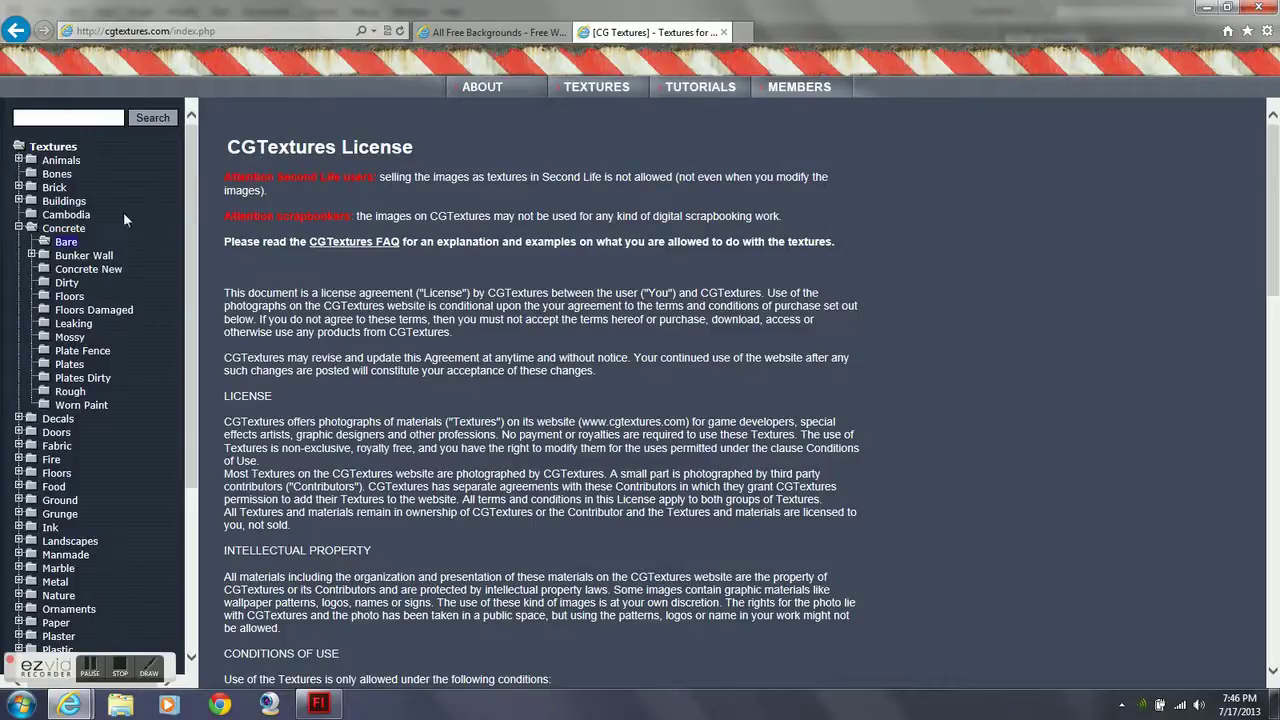
Browse the Brick category, peek at the Medieval sub-category, and return
left_click(55, 189)
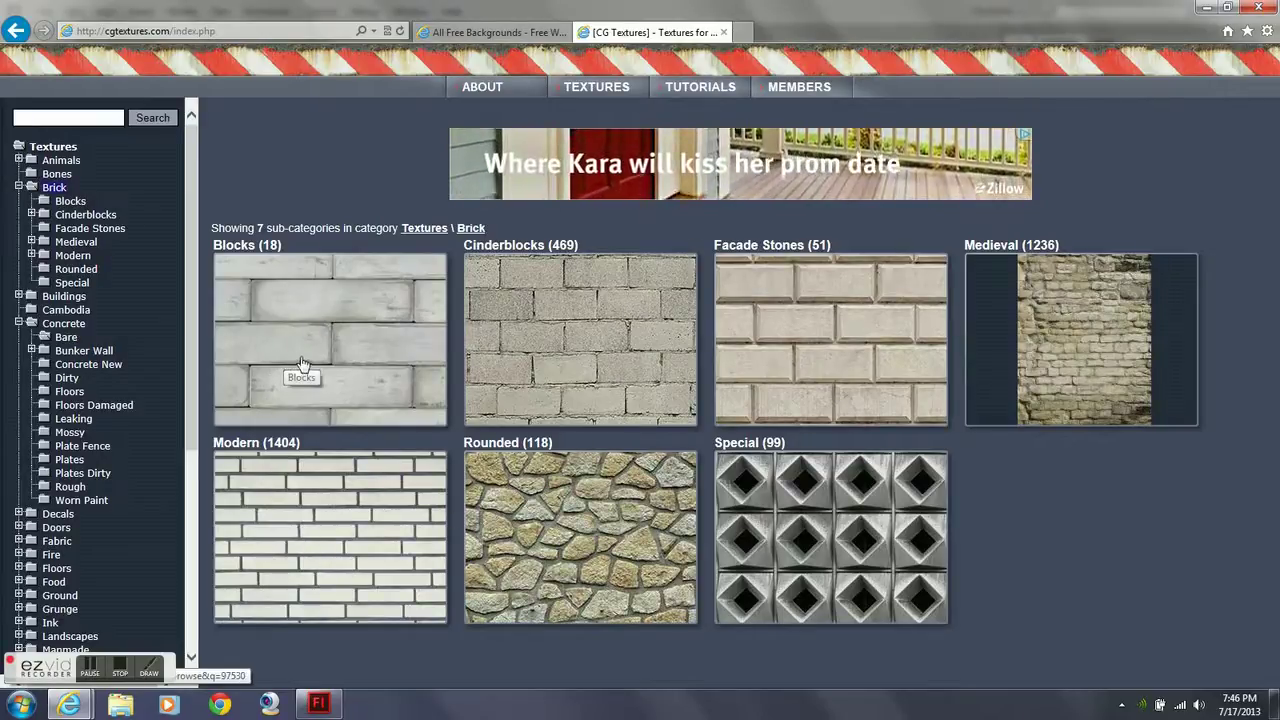
left_click(1135, 325)
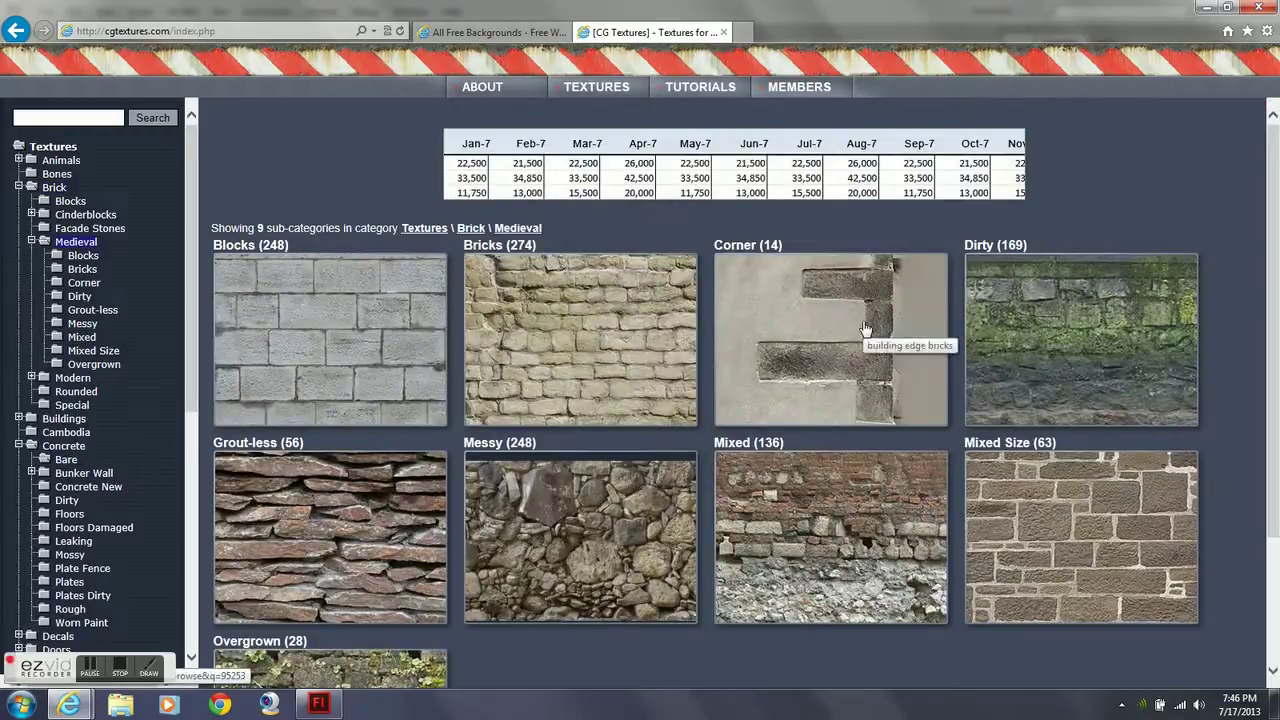
scroll(440, 313, "down", 3)
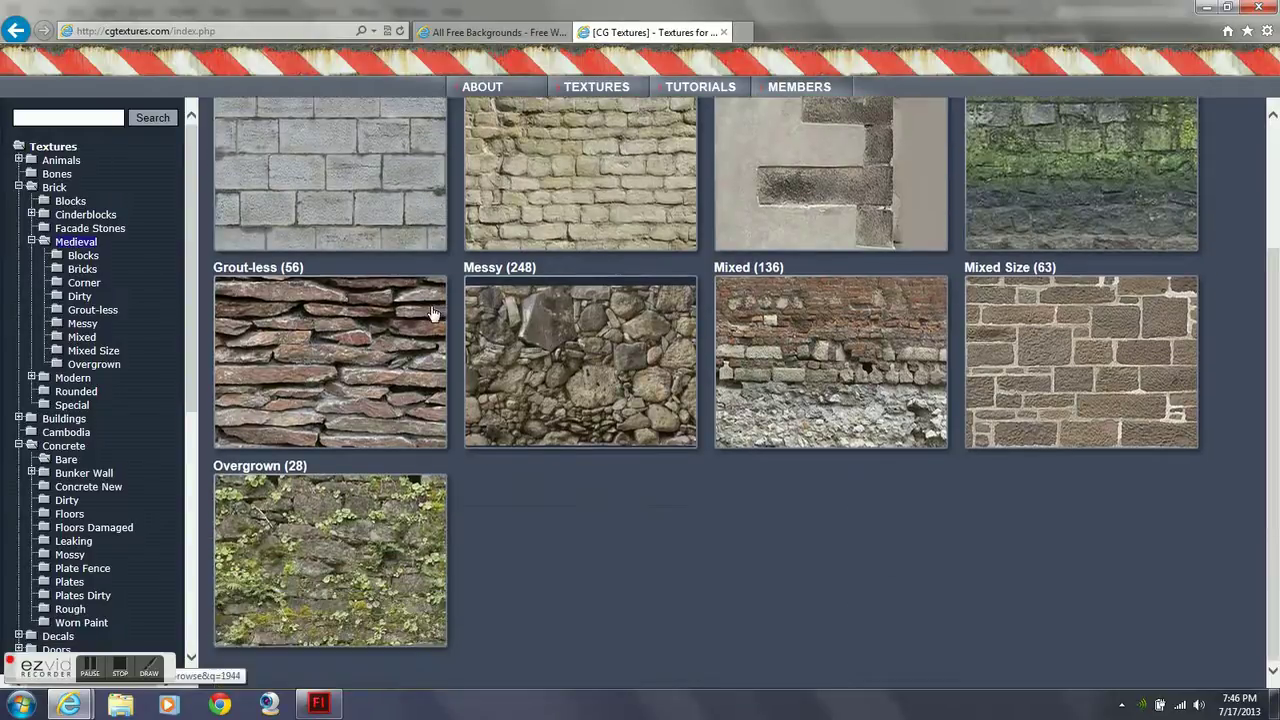
scroll(432, 313, "up", 3)
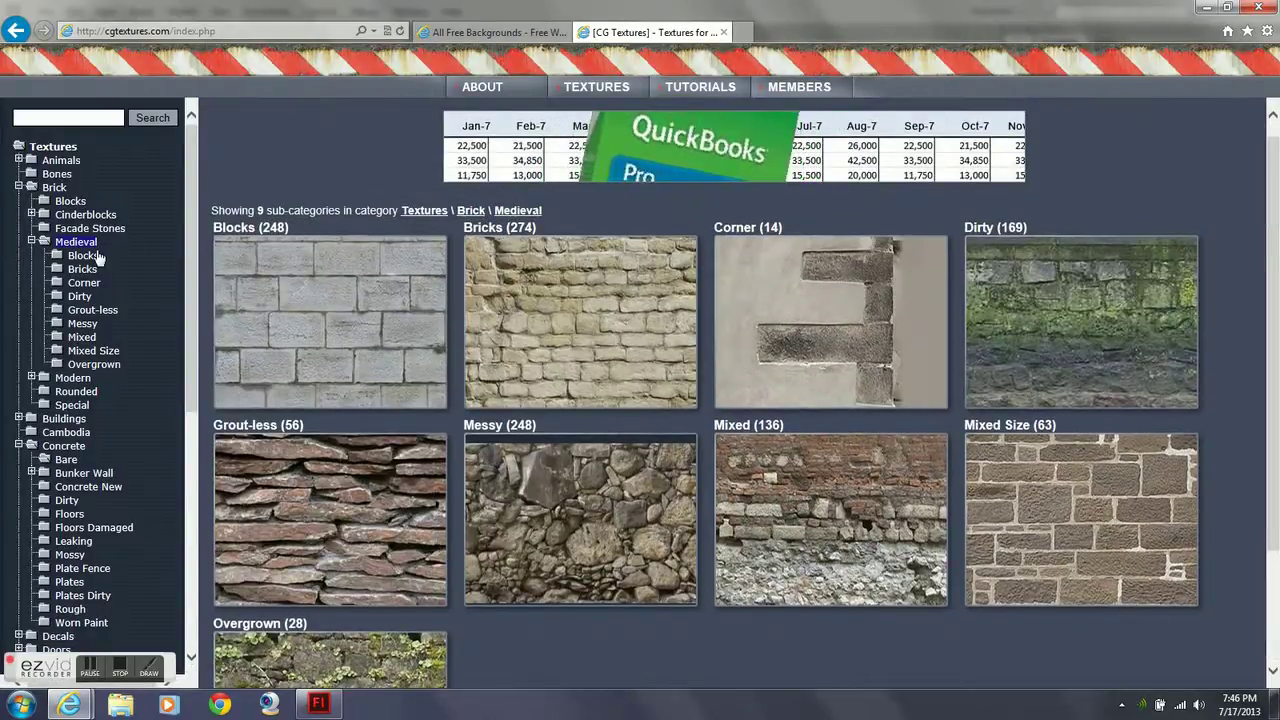
left_click(15, 30)
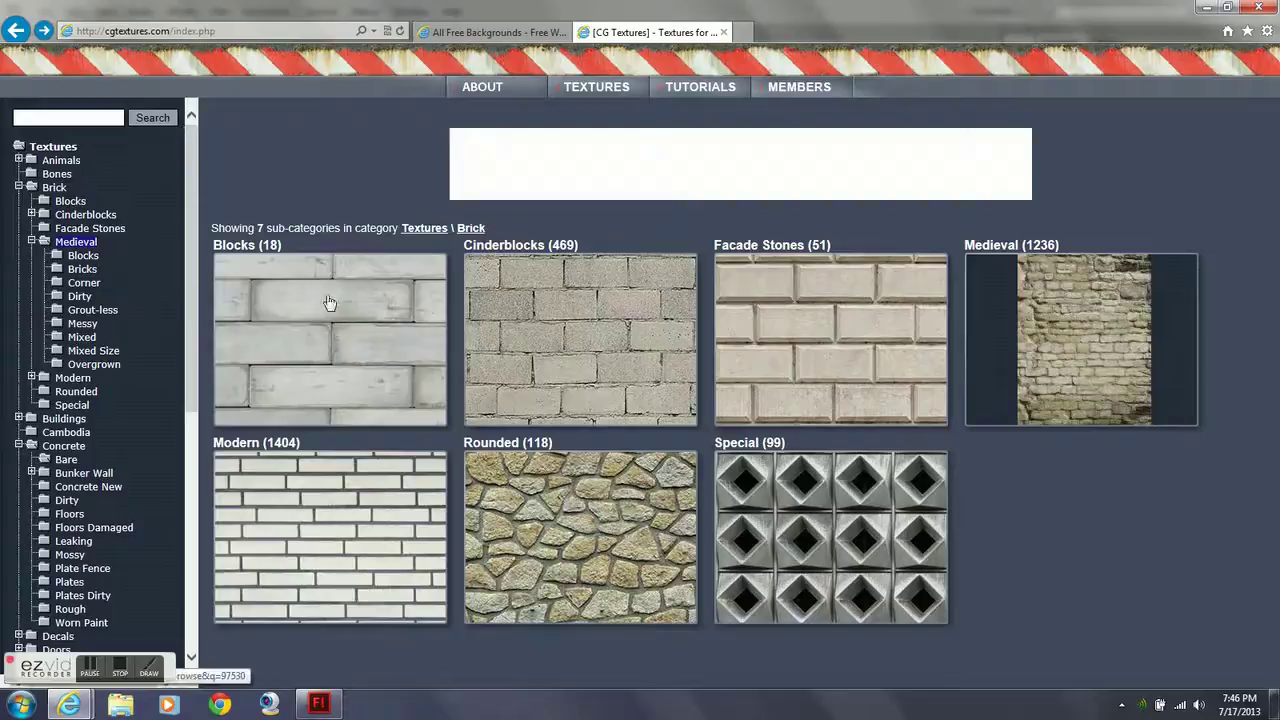
Open the Cinderblocks \ Bare brick listing of 249 textures
left_click(535, 360)
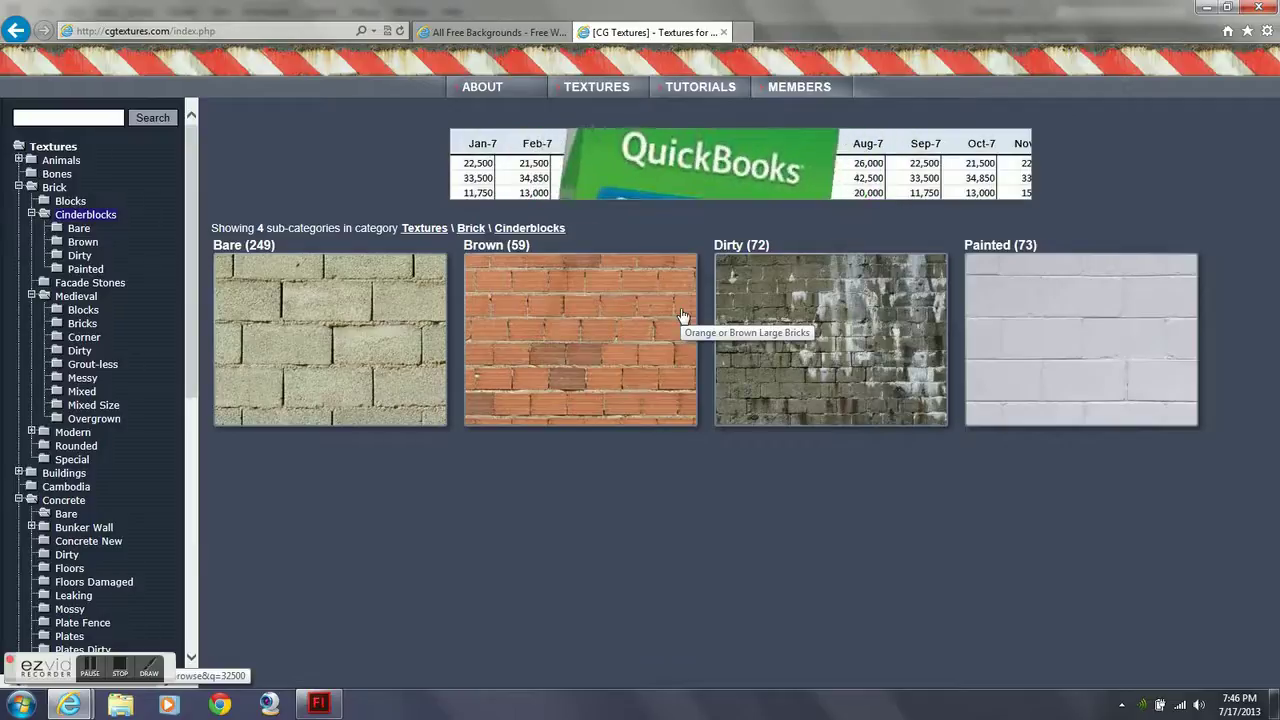
left_click(410, 372)
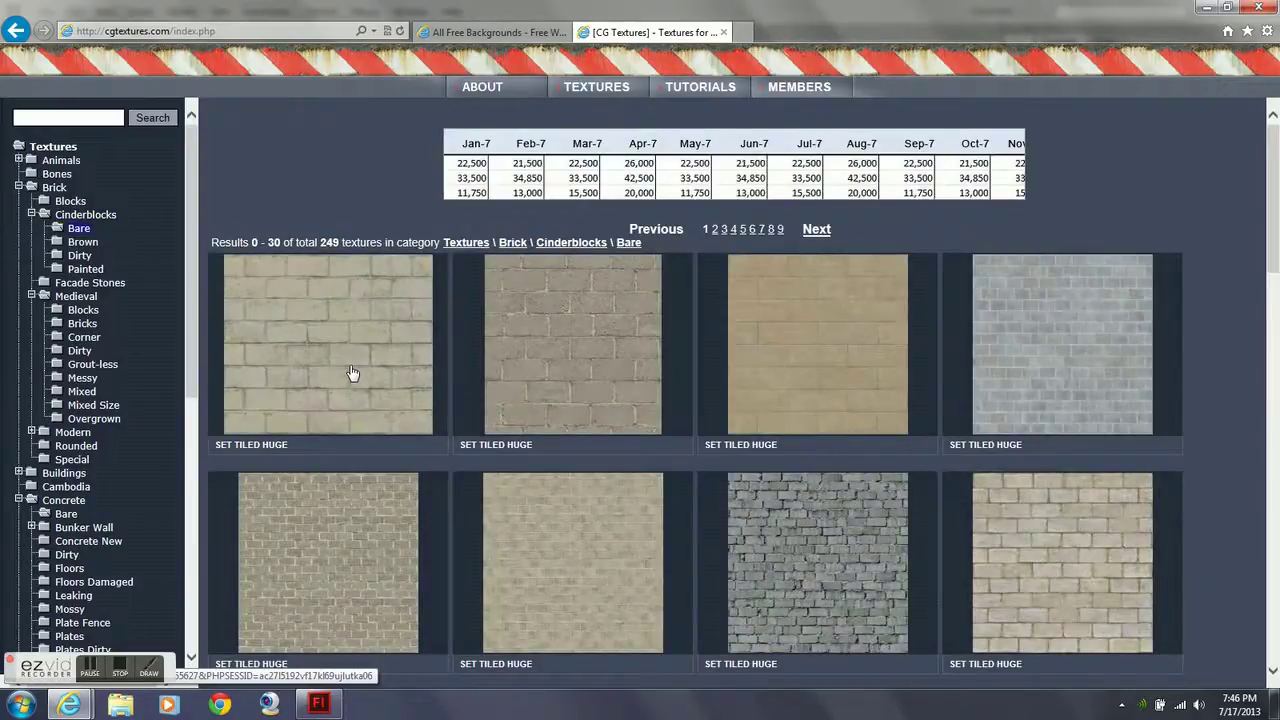
scroll(348, 397, "down", 1)
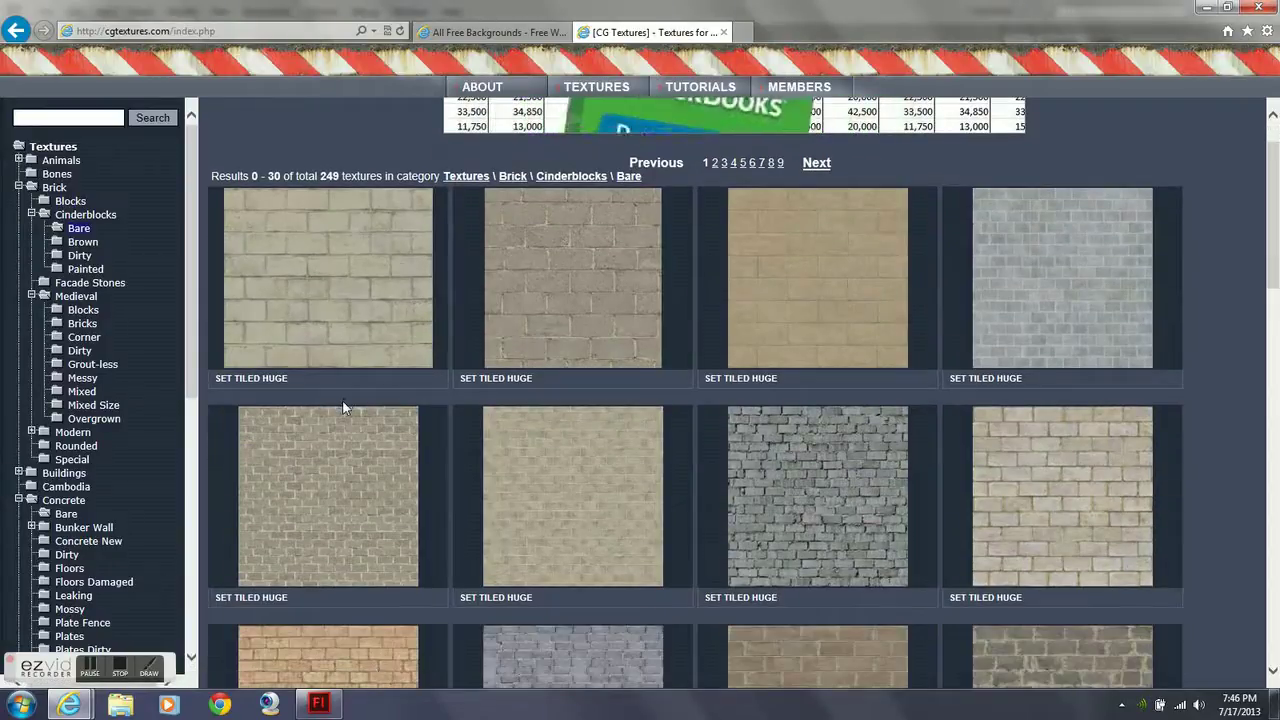
scroll(343, 407, "down", 1)
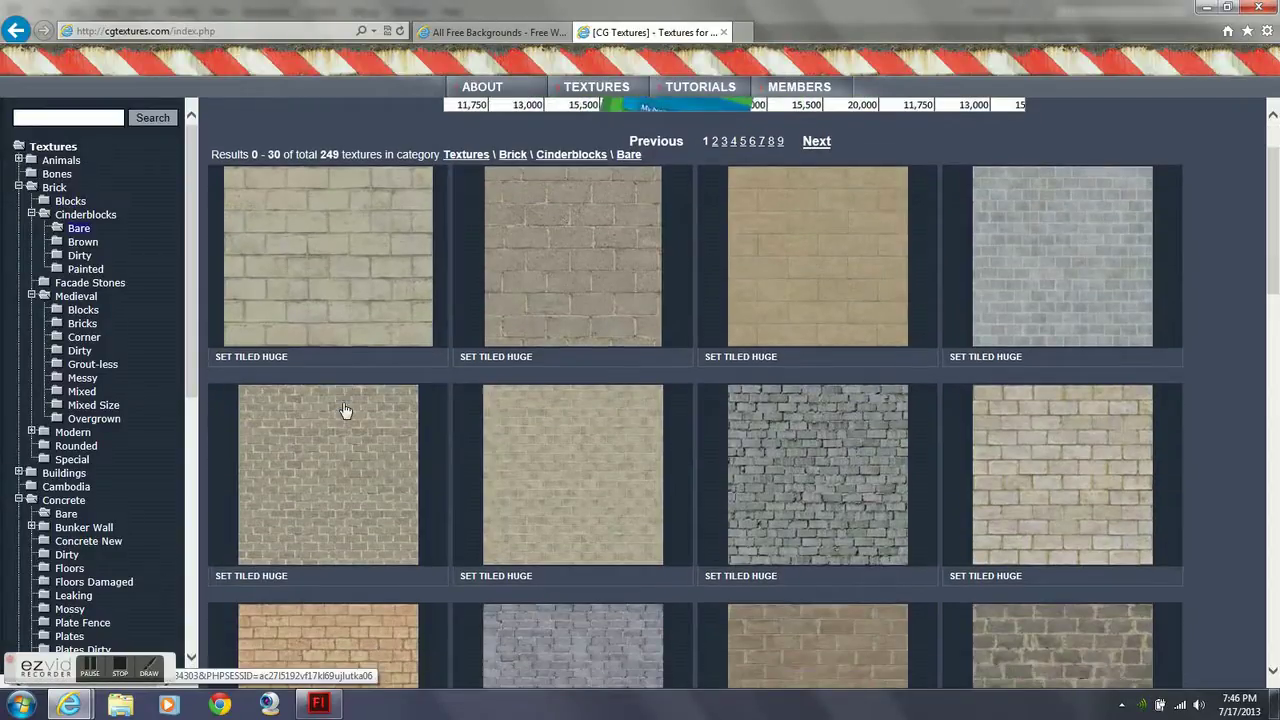
Open the grey BrickLargeBare0106 texture page and preview its tiling
left_click(790, 501)
mouse_move(699, 485)
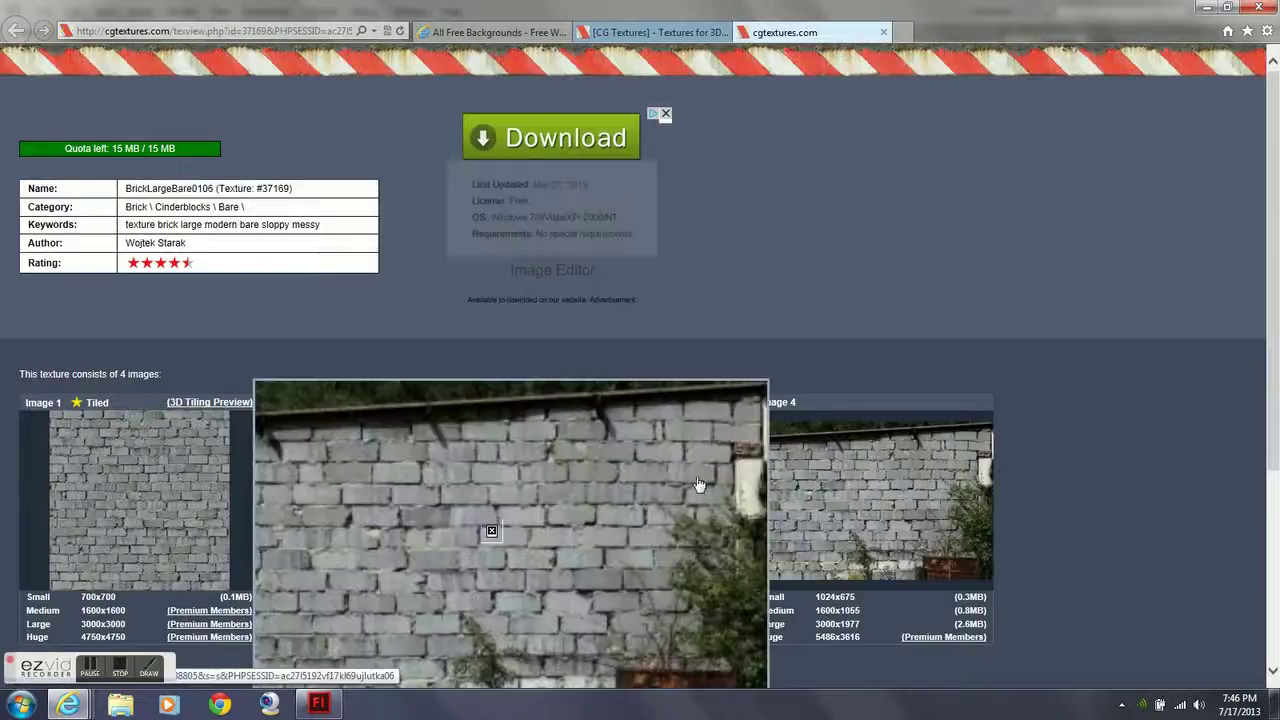
scroll(355, 329, "down", 1)
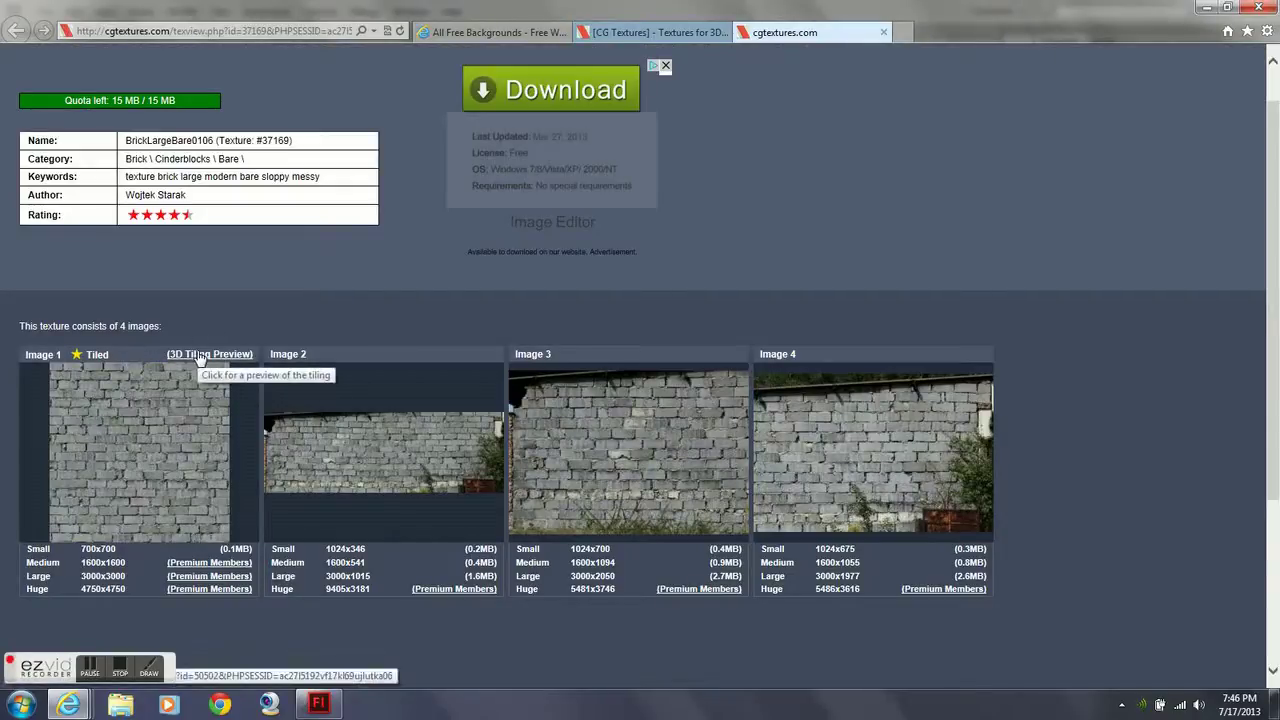
left_click_drag(100, 355, 127, 362)
double_click(97, 356)
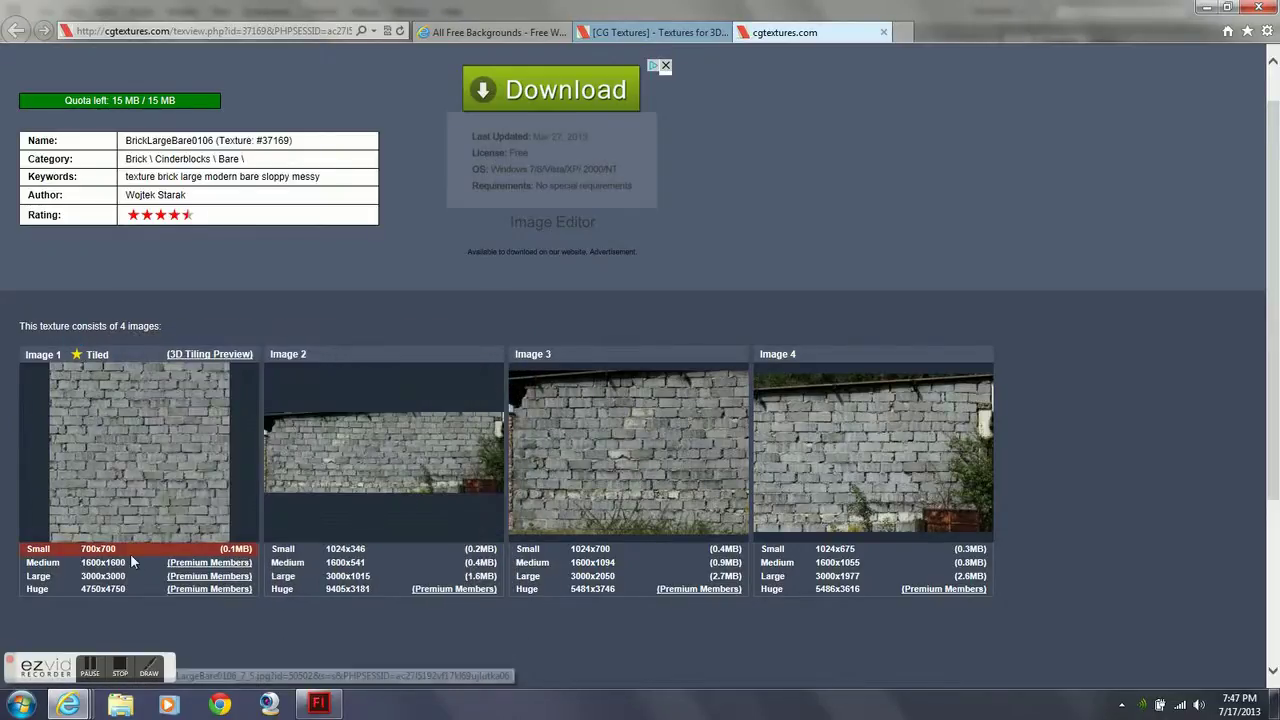
Save the Small 700x700 brick image via Save as, browsing to MCC\ANI-100 Demos\4 - Texture
left_click(86, 556)
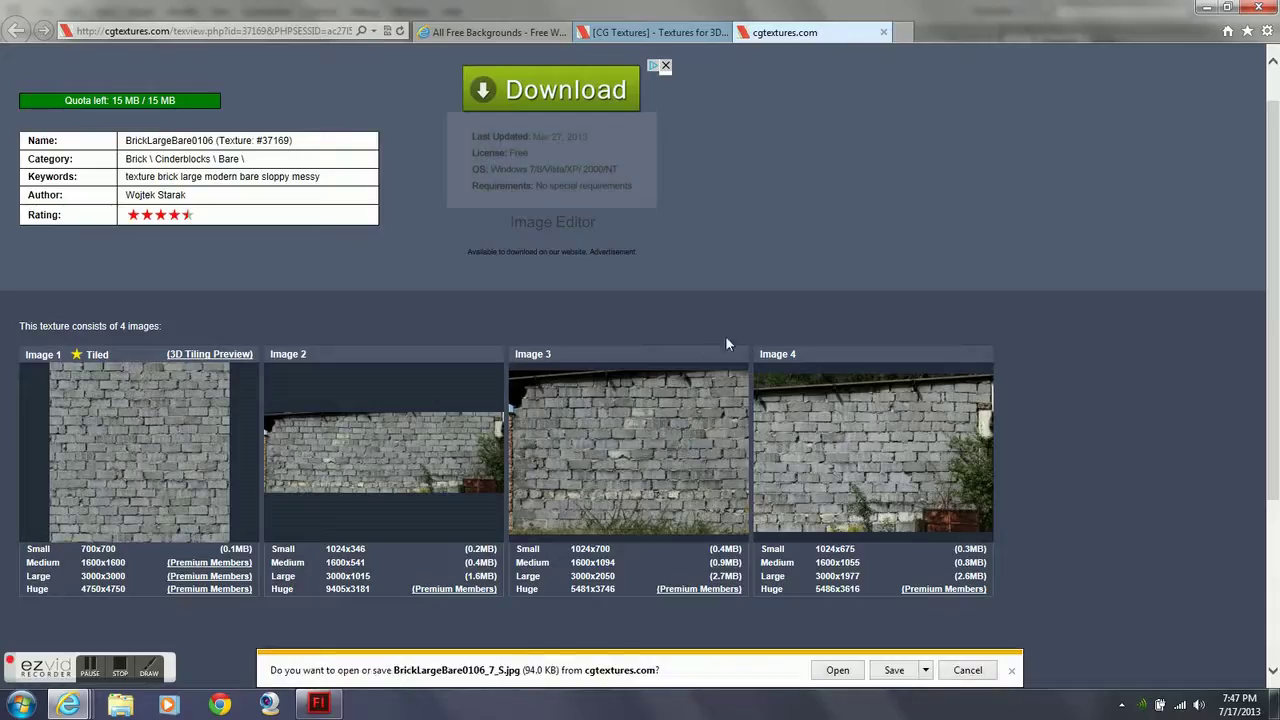
left_click(926, 670)
left_click(960, 652)
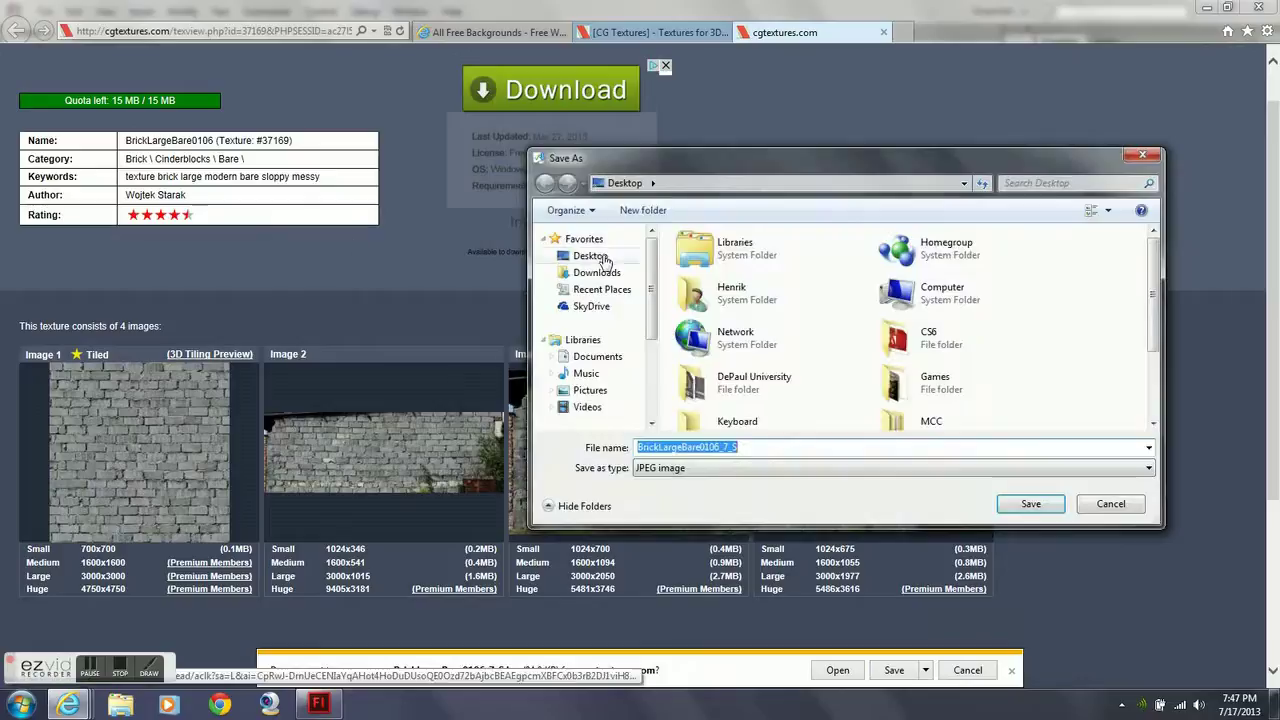
left_click(590, 256)
scroll(840, 300, "down", 2)
left_click(916, 312)
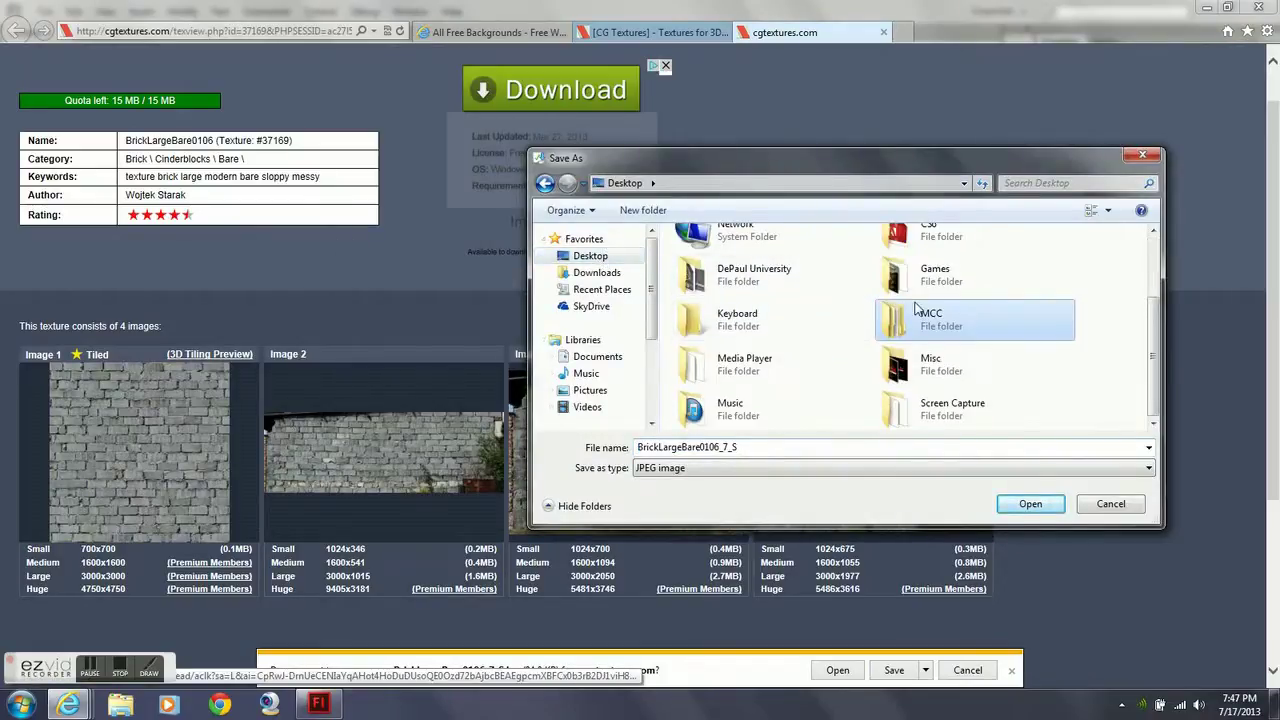
double_click(916, 312)
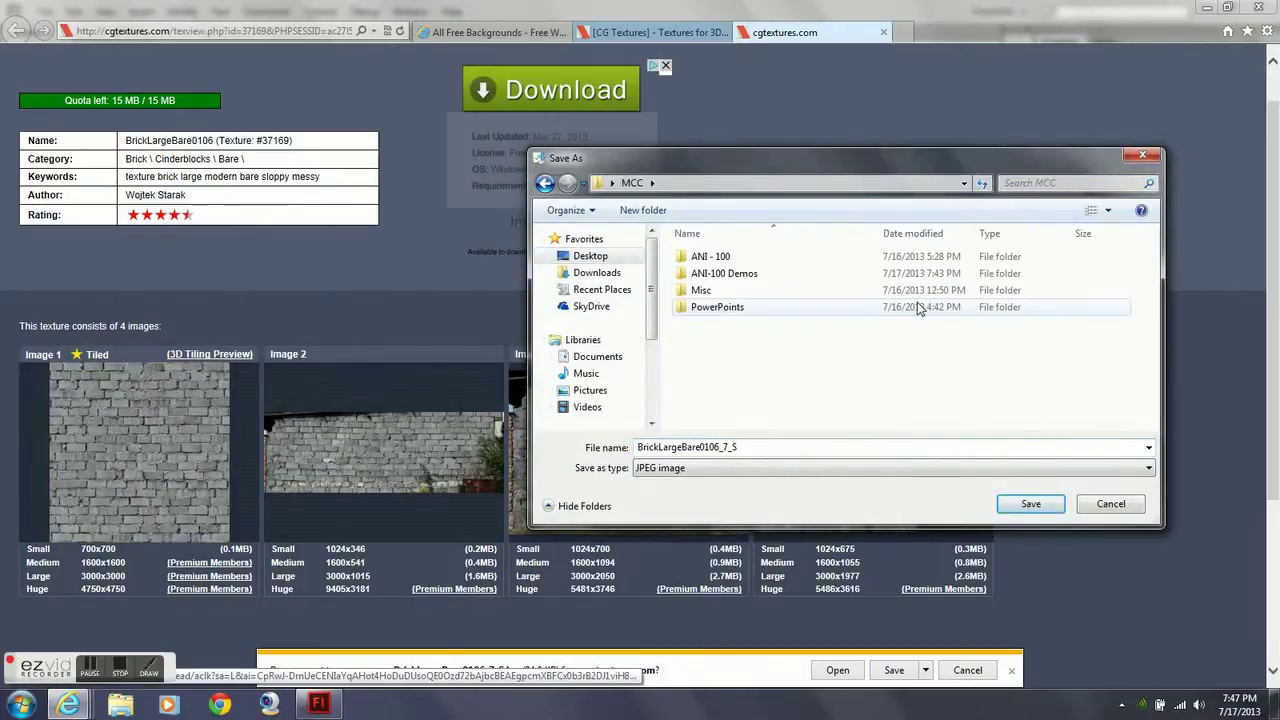
double_click(799, 277)
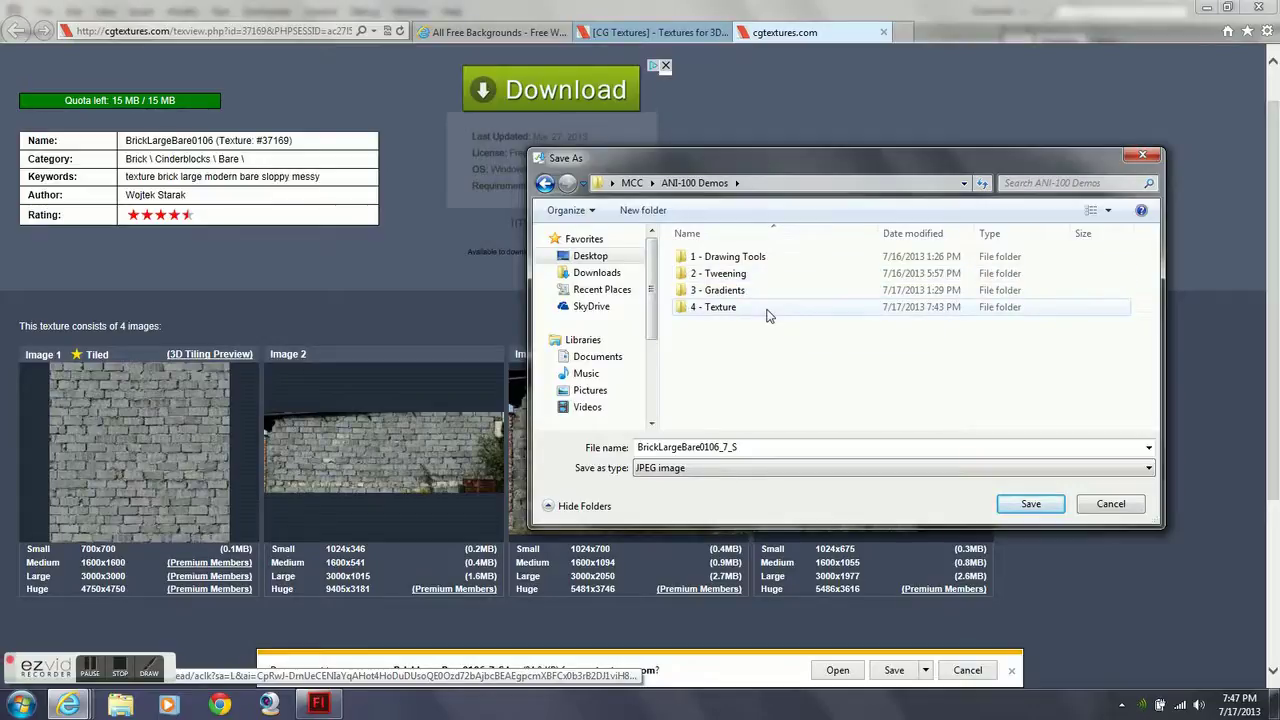
double_click(768, 310)
Create a new folder named Textures inside 4 - Texture
right_click(727, 276)
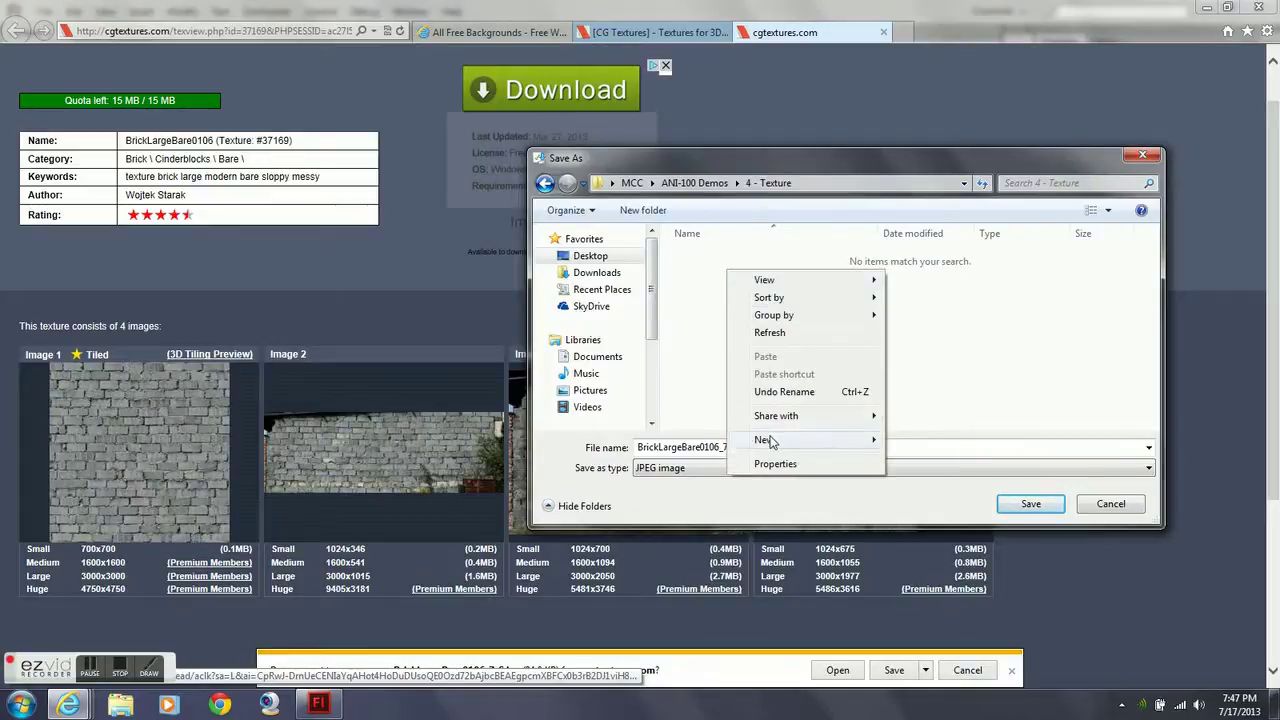
mouse_move(800, 429)
left_click(915, 438)
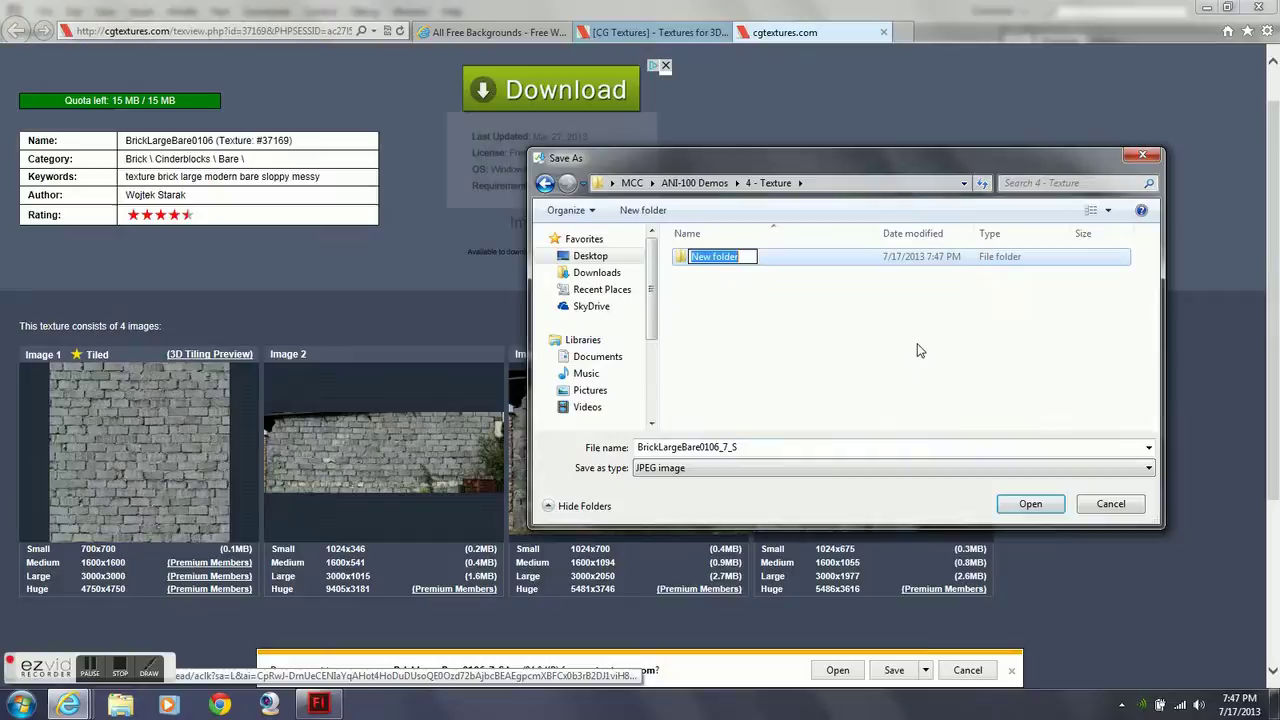
type("Textures")
key("Return")
key("Return")
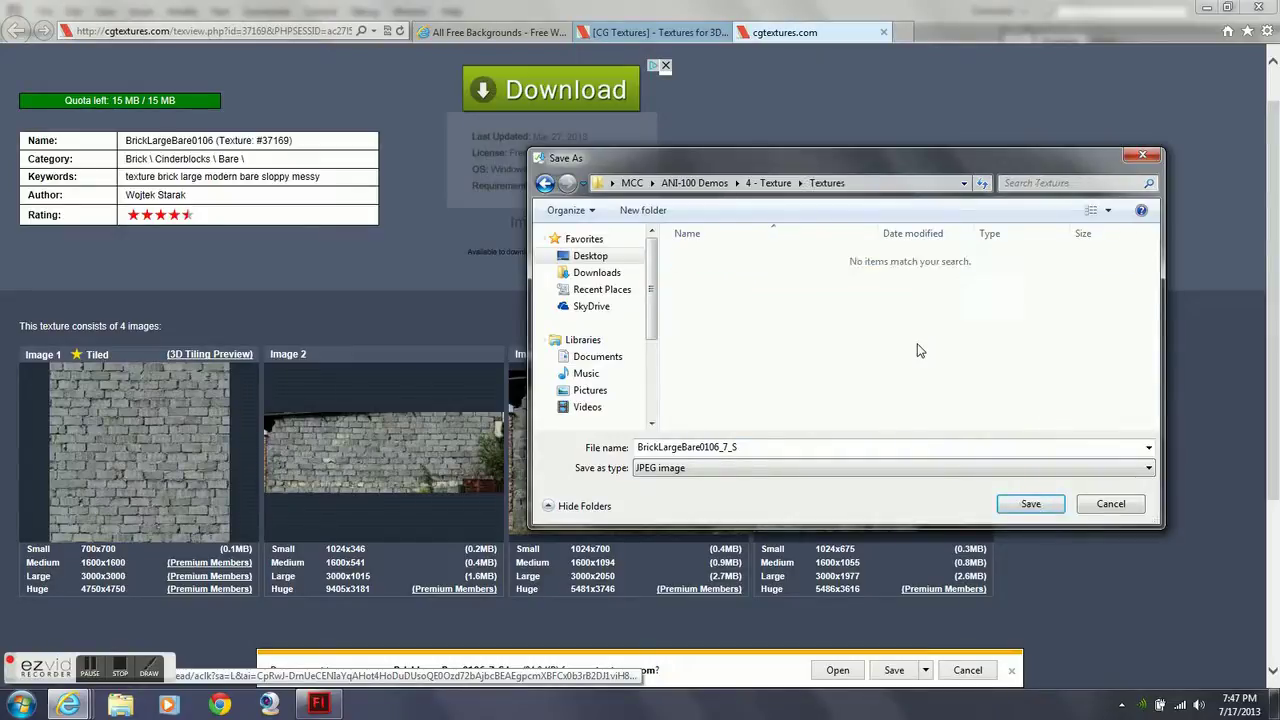
Name the file BareBrick and save it into the Textures folder
double_click(778, 446)
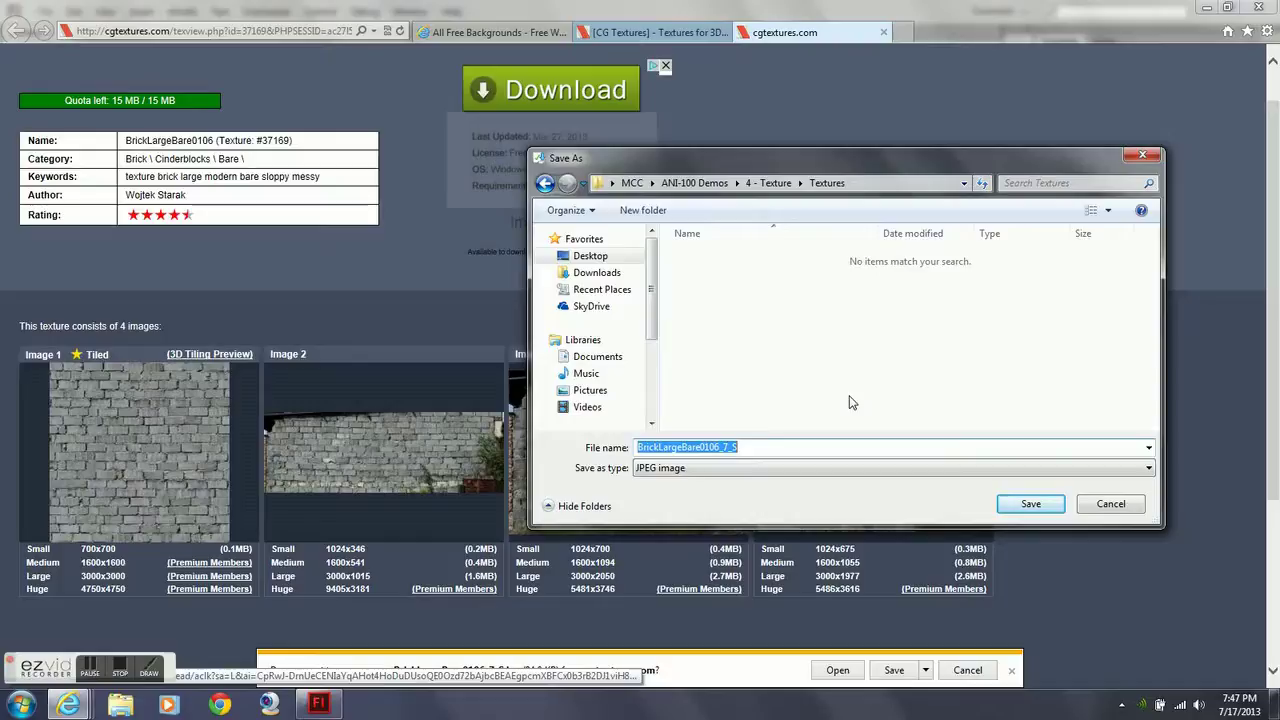
type("Bare")
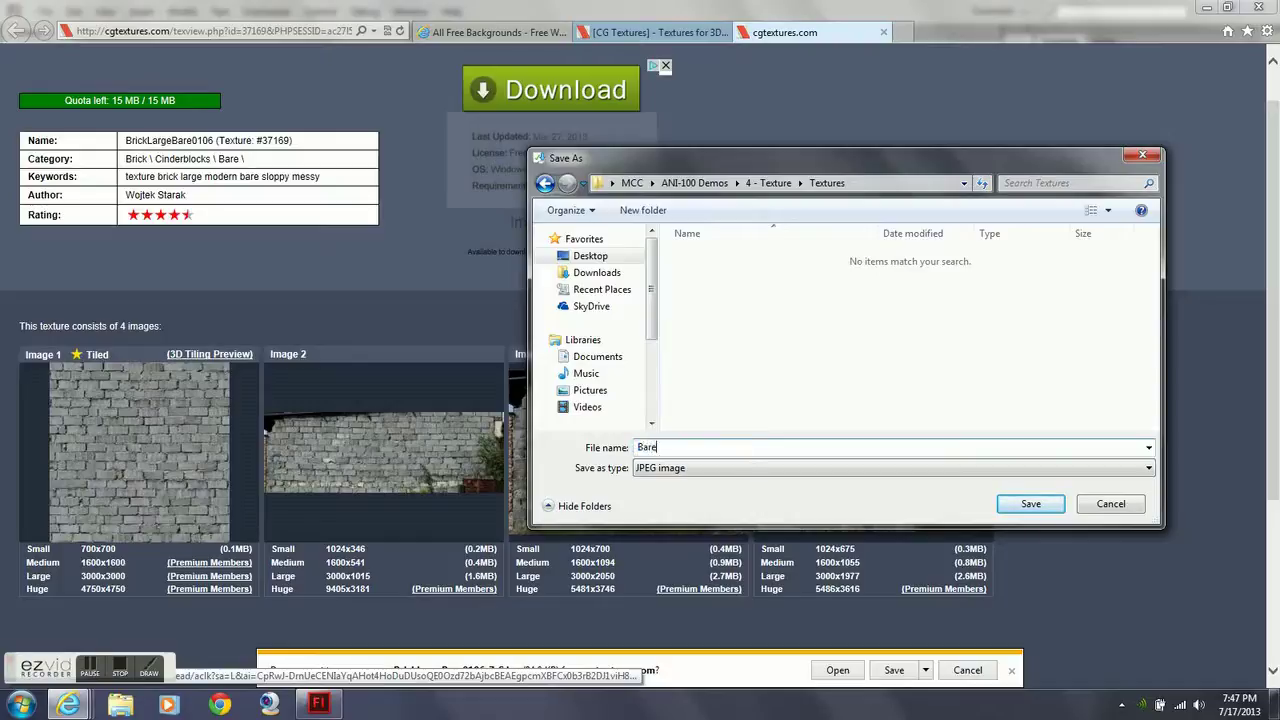
type("Brik")
key("BackSpace")
type("ck")
left_click(1025, 503)
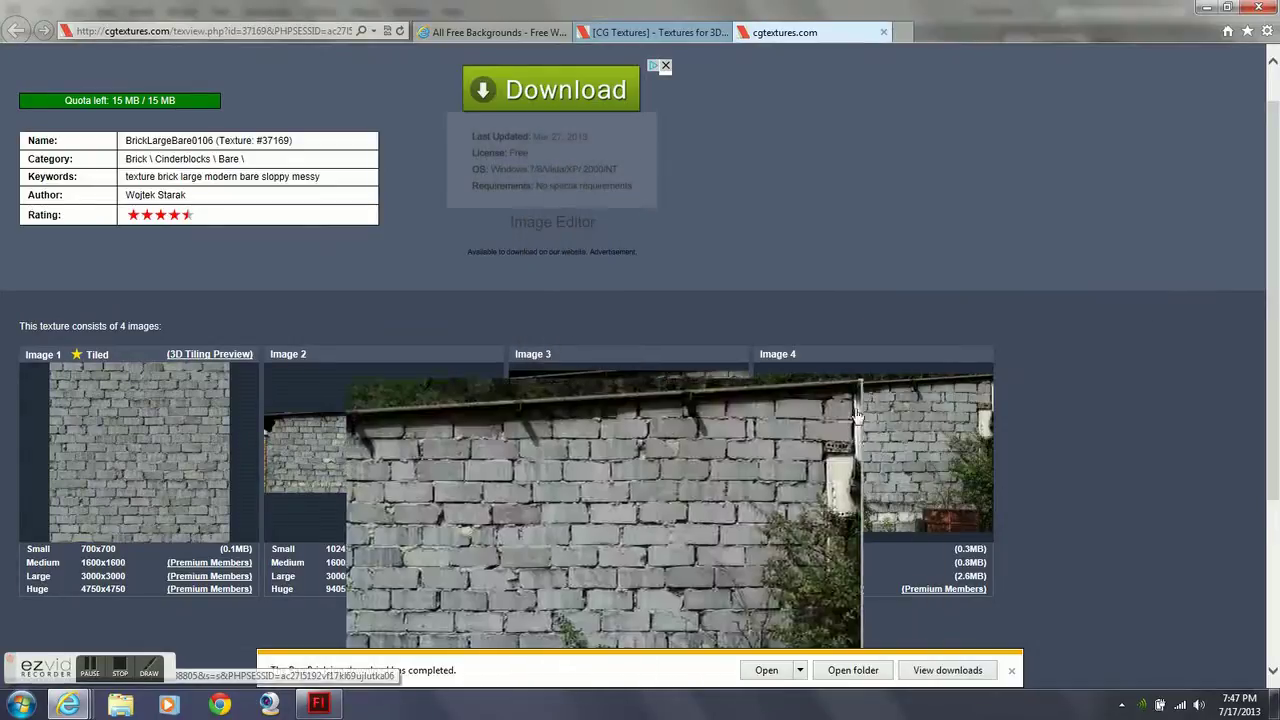
Dismiss the download notice and close the brick texture detail tab
left_click(1012, 672)
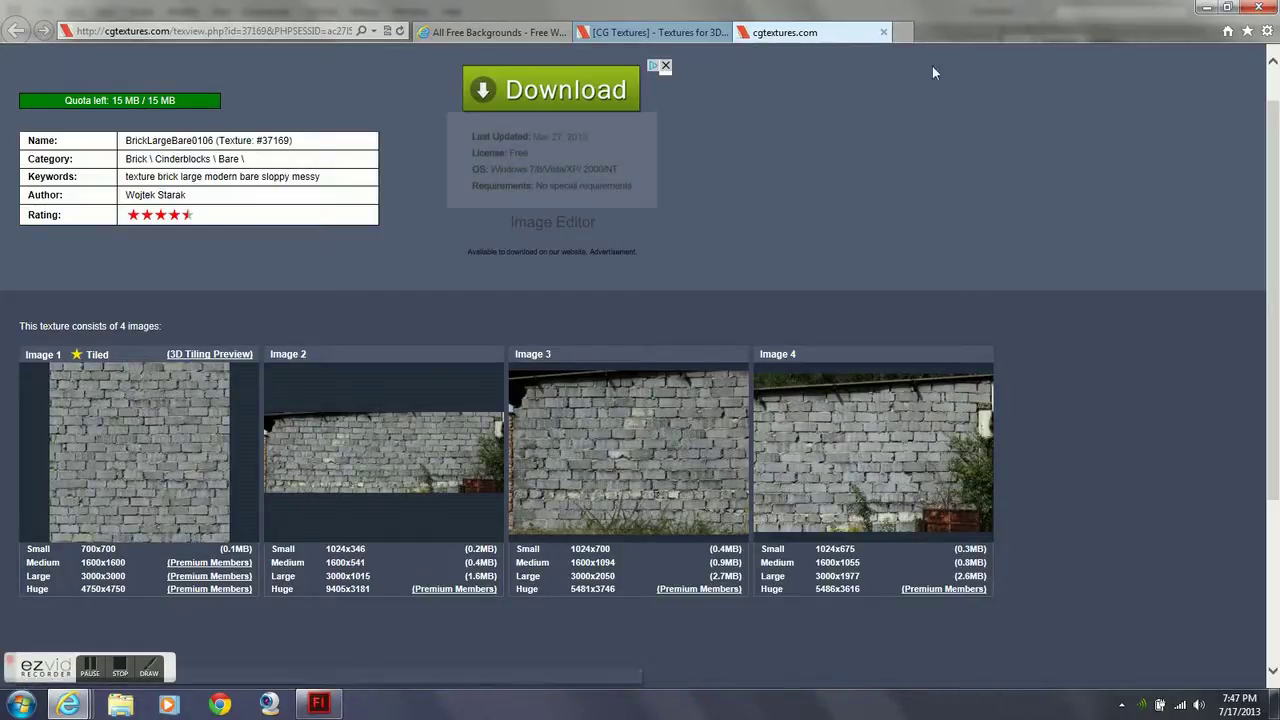
left_click(886, 33)
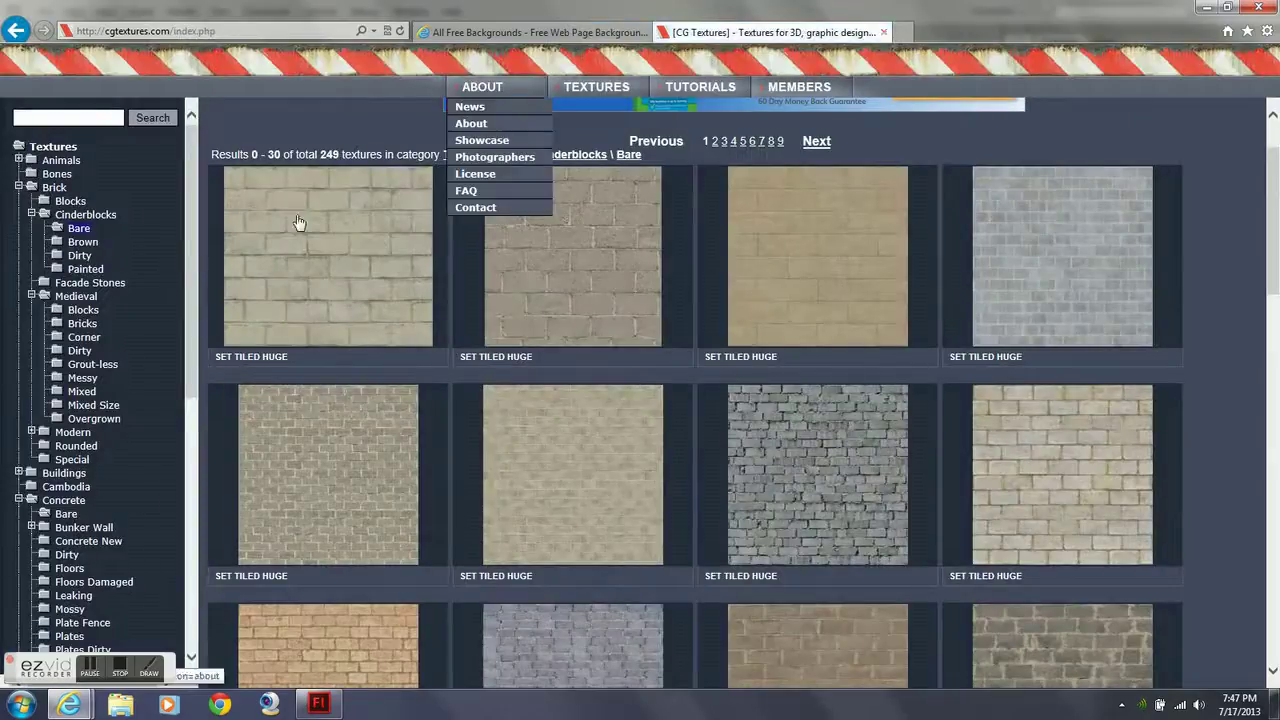
scroll(80, 352, "down", 1)
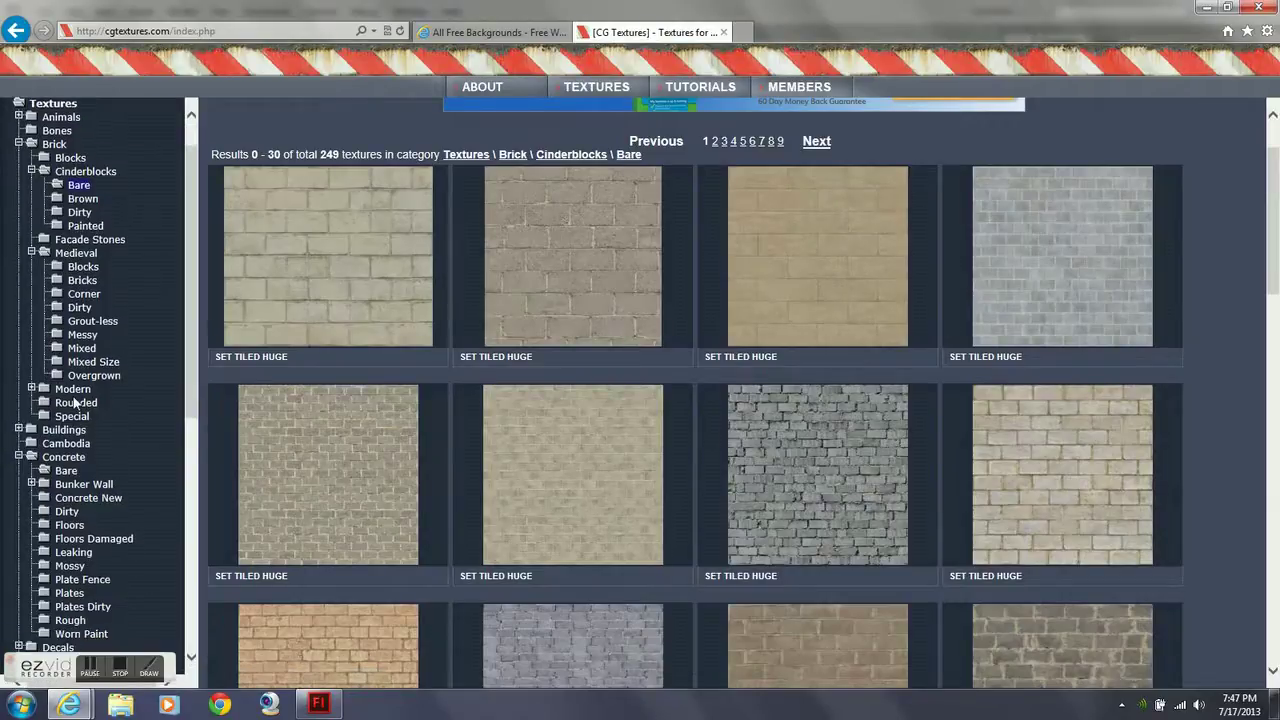
scroll(98, 394, "down", 1)
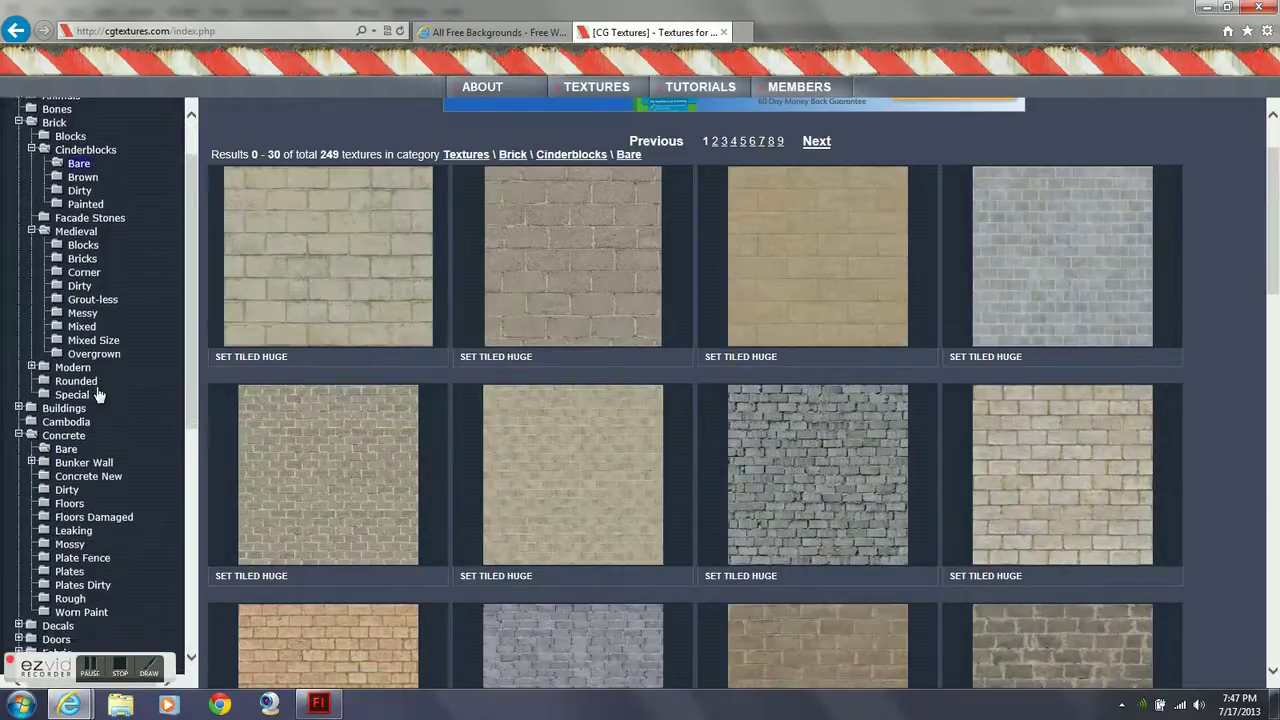
Navigate through Concrete and Bare to the Bunker Wall sub-categories
left_click(60, 437)
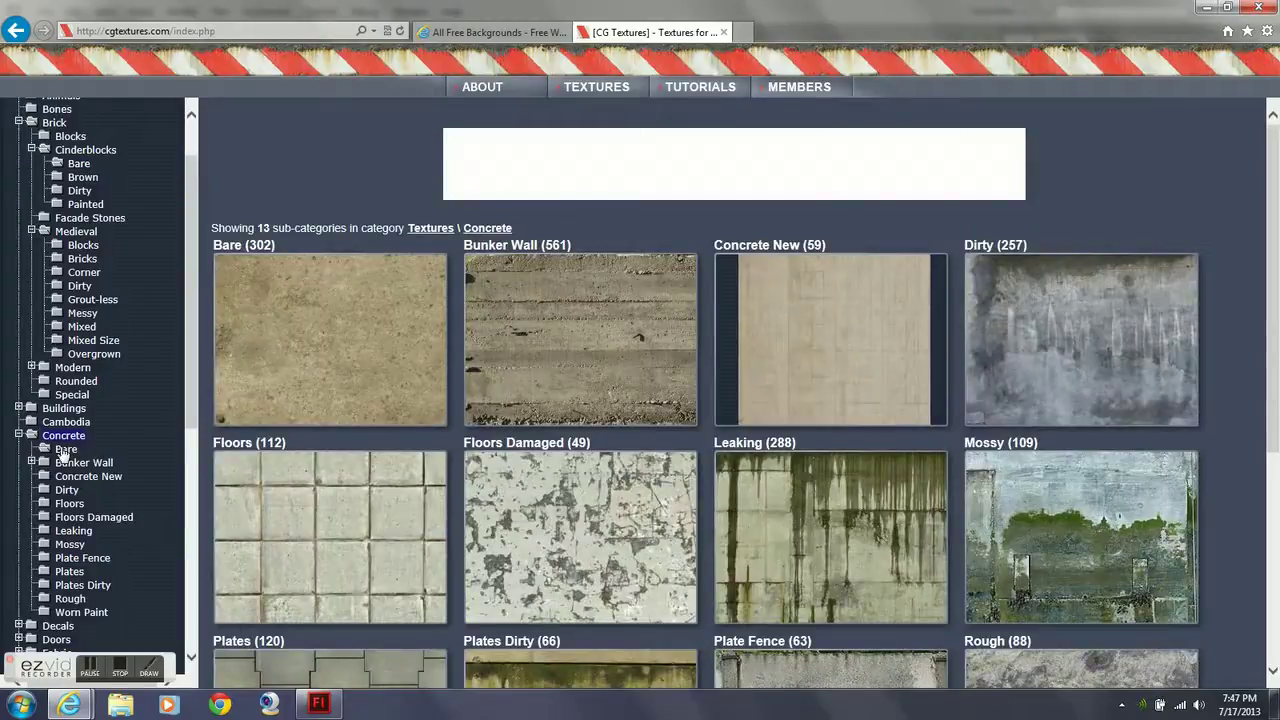
left_click(66, 450)
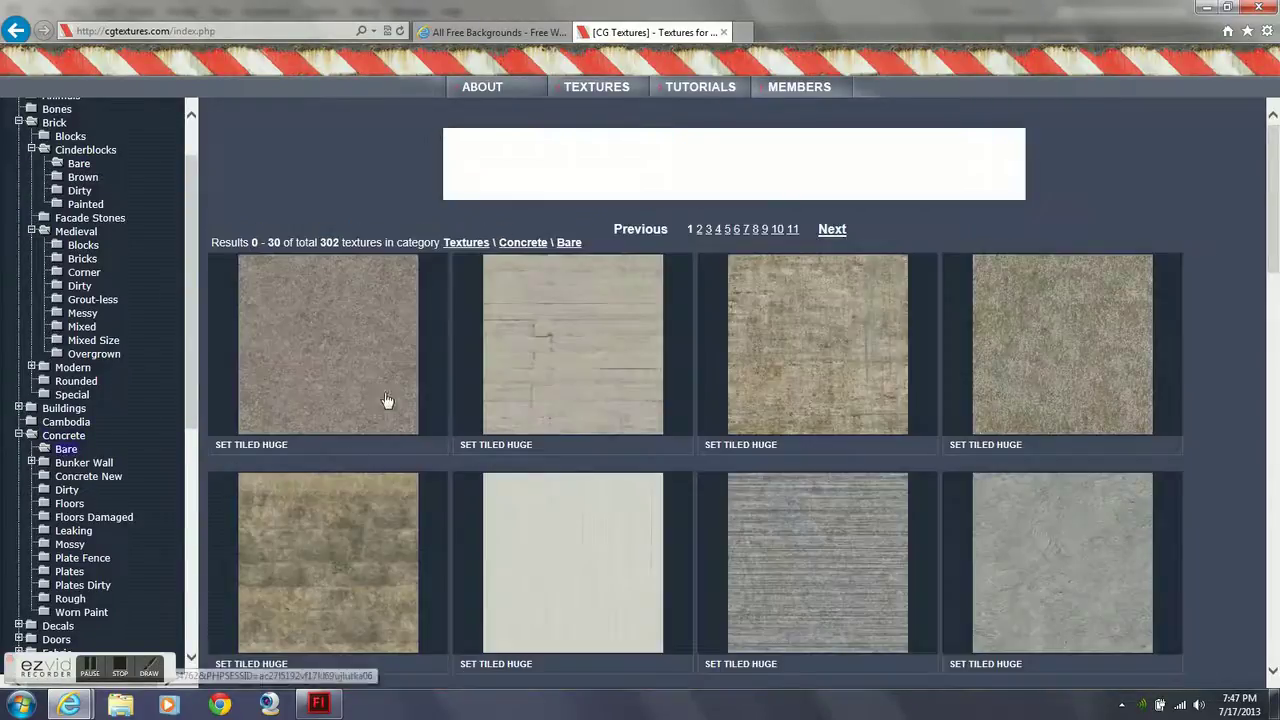
scroll(288, 346, "down", 1)
scroll(400, 468, "down", 1)
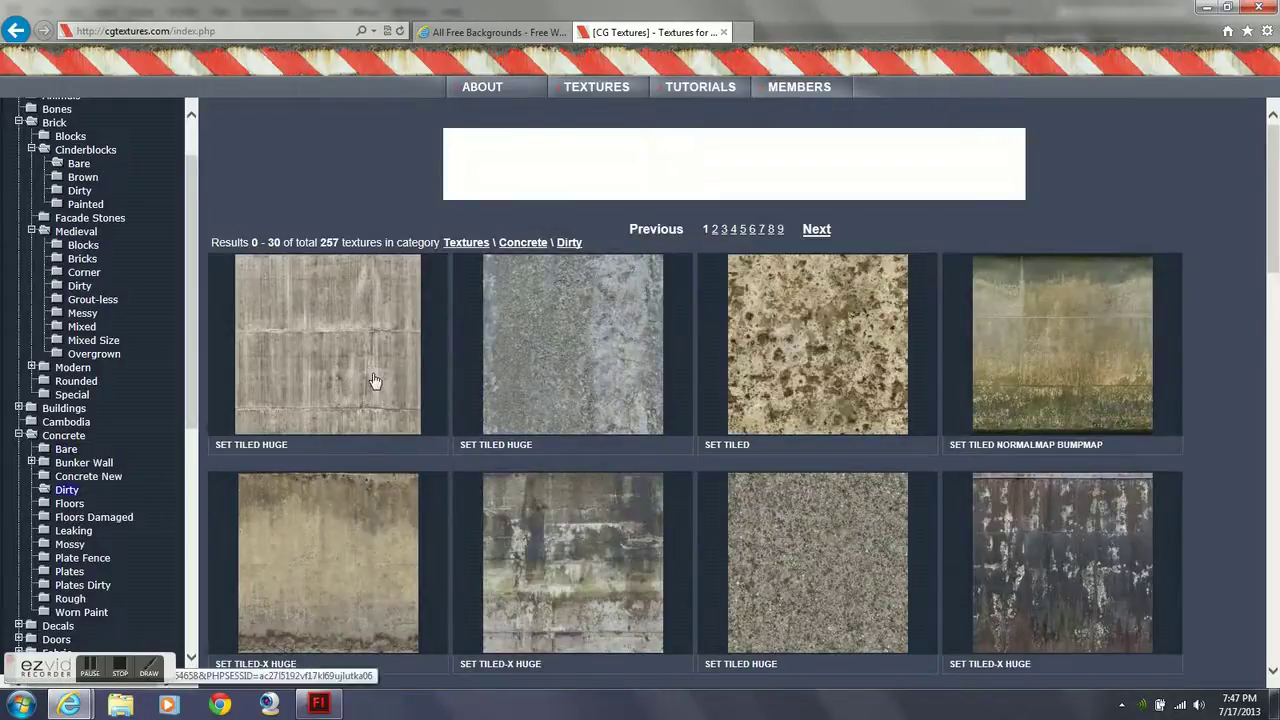
scroll(512, 383, "down", 2)
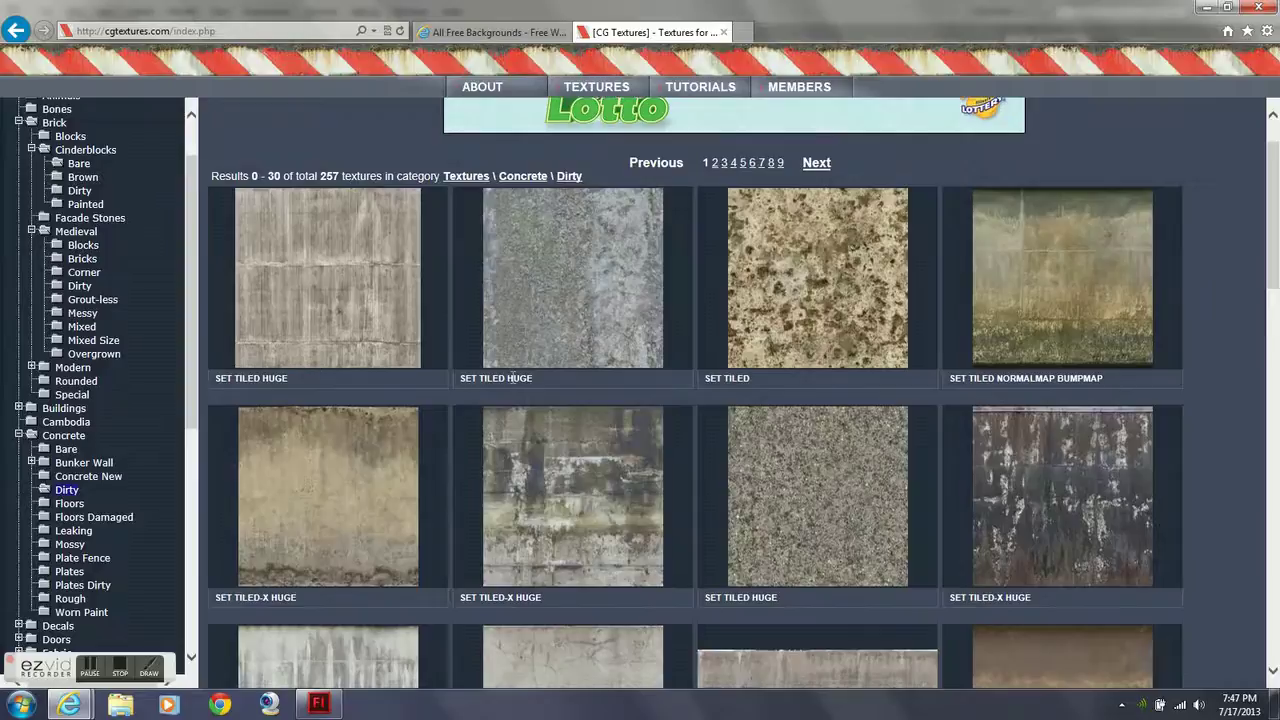
scroll(512, 383, "down", 2)
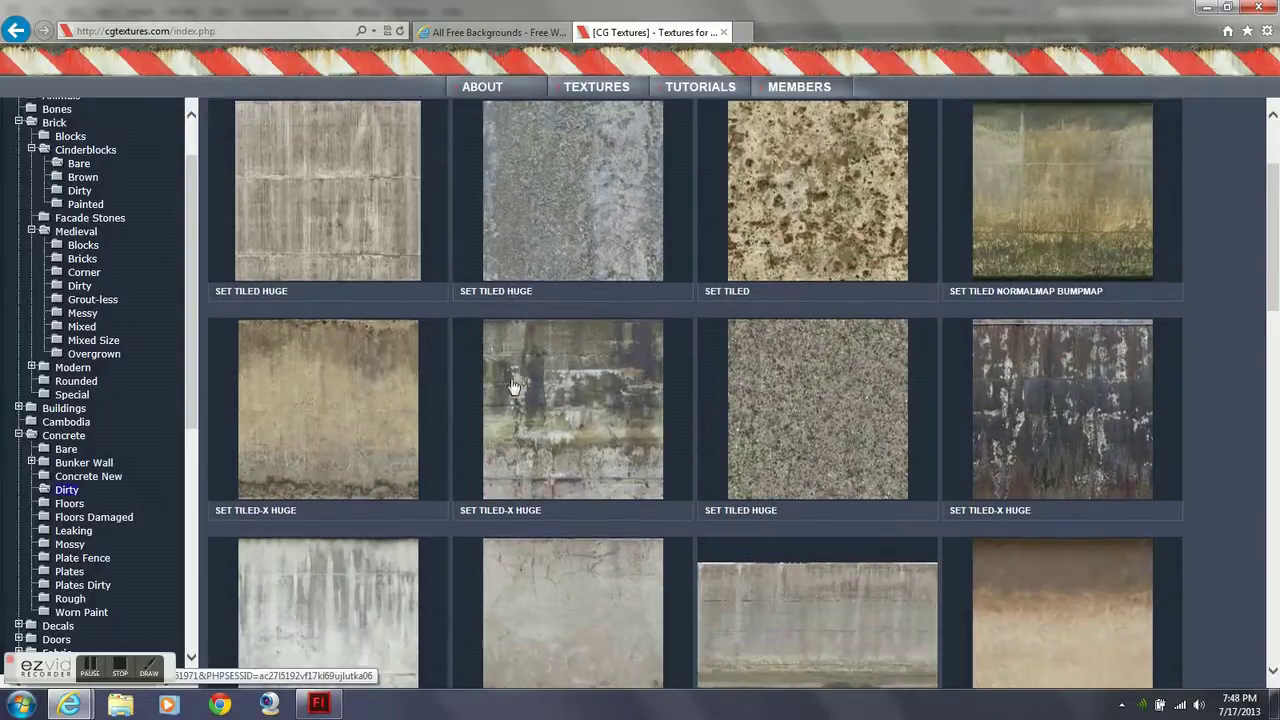
scroll(512, 385, "up", 1)
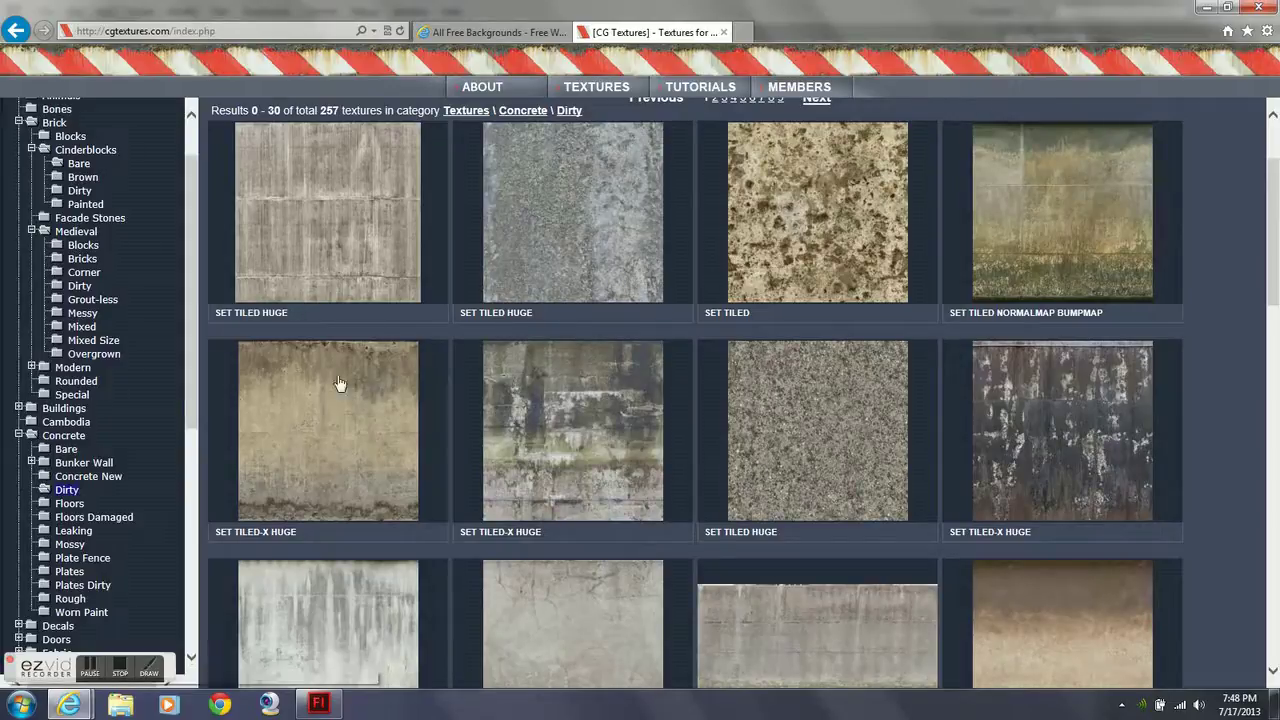
left_click(100, 464)
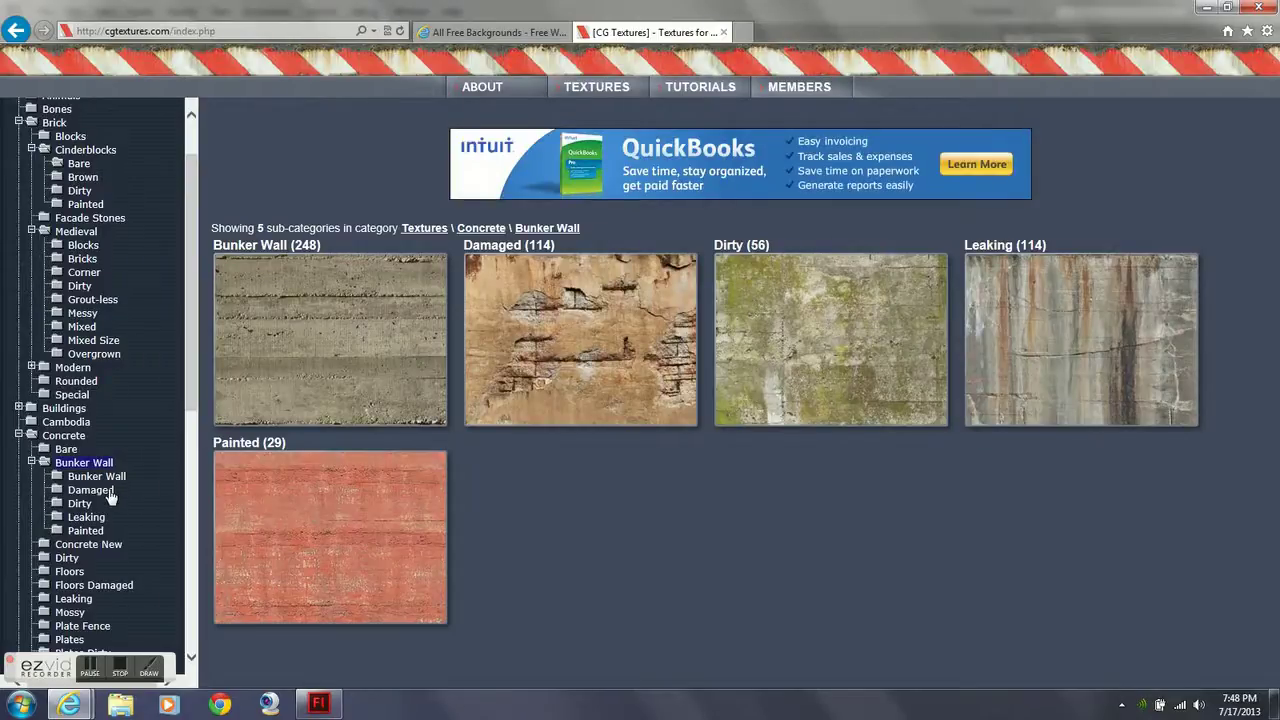
Save ConcreteBunkerDamaged0108's Small 640x640 image as ConcreteBunkerDamaged.jpg, then close its tab
left_click(108, 492)
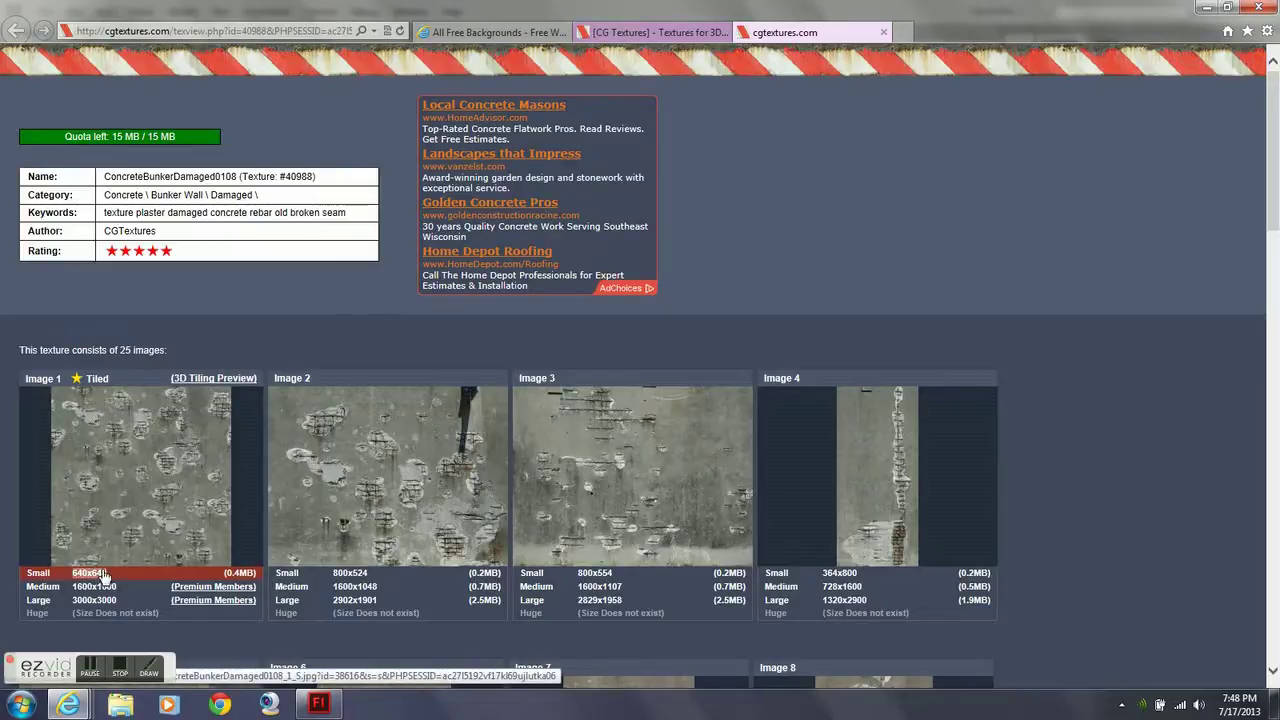
left_click(103, 576)
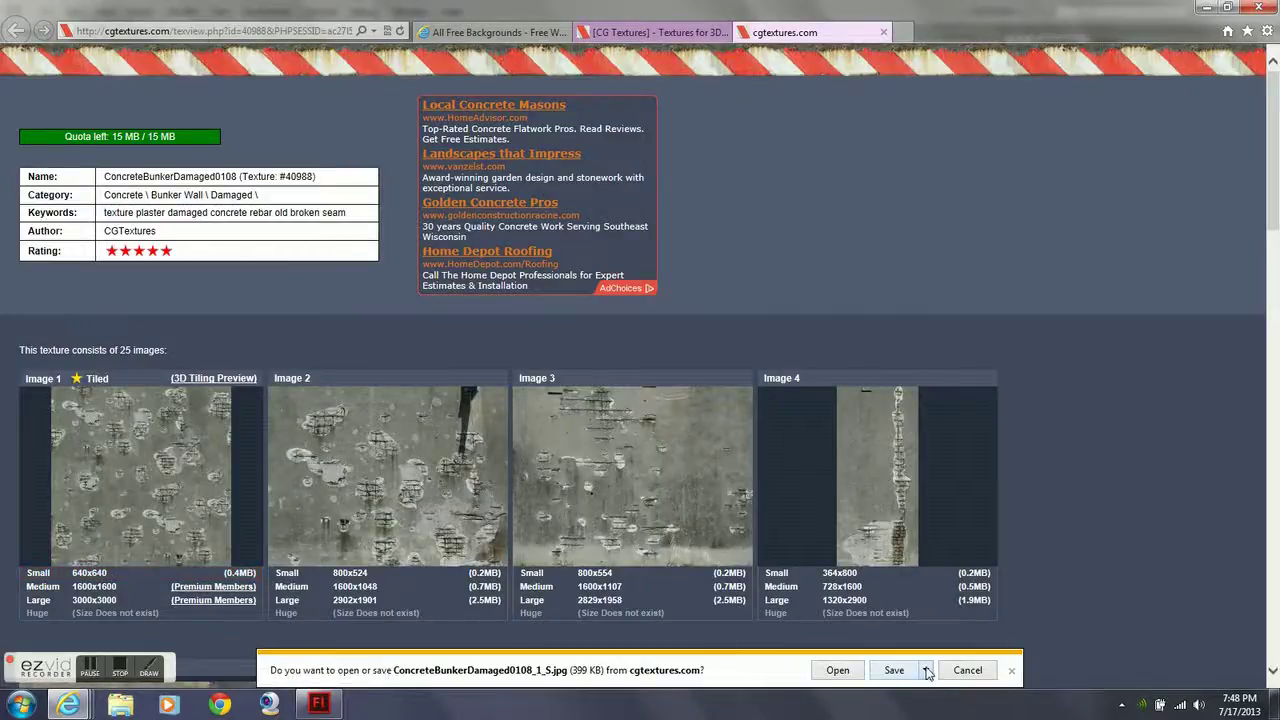
left_click(926, 670)
left_click(955, 655)
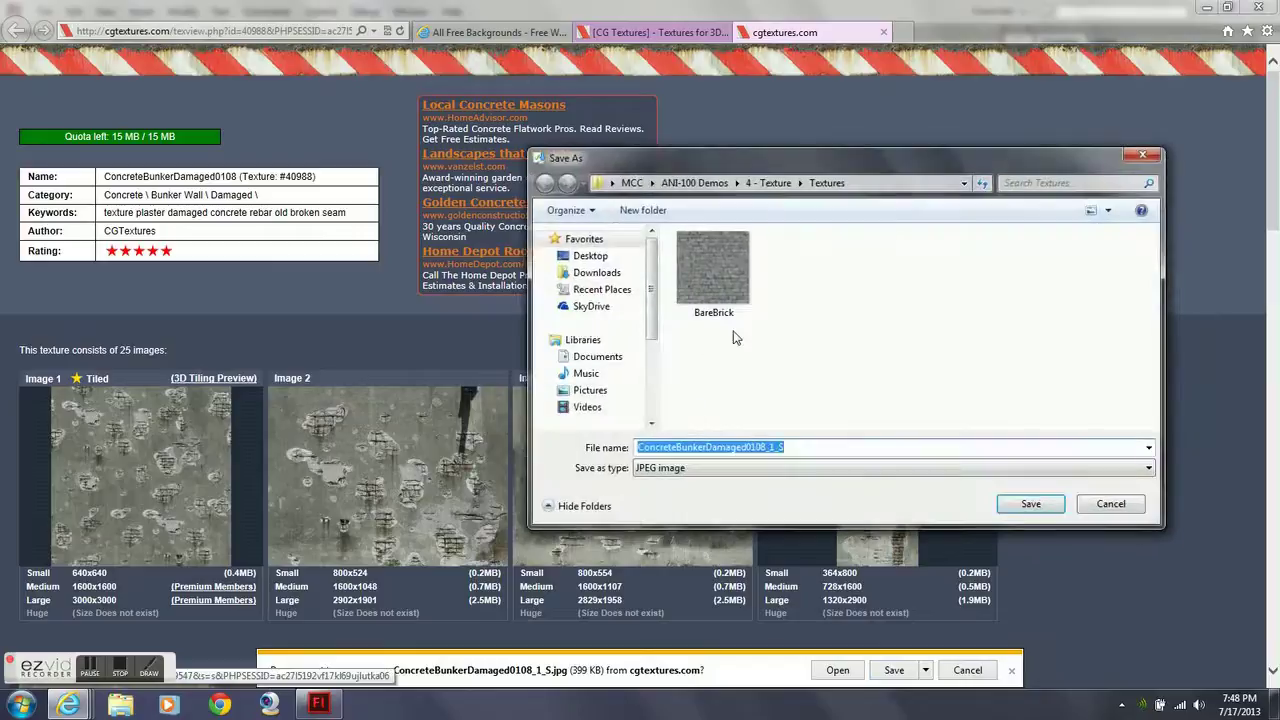
left_click_drag(800, 447, 752, 457)
key("BackSpace")
key("BackSpace")
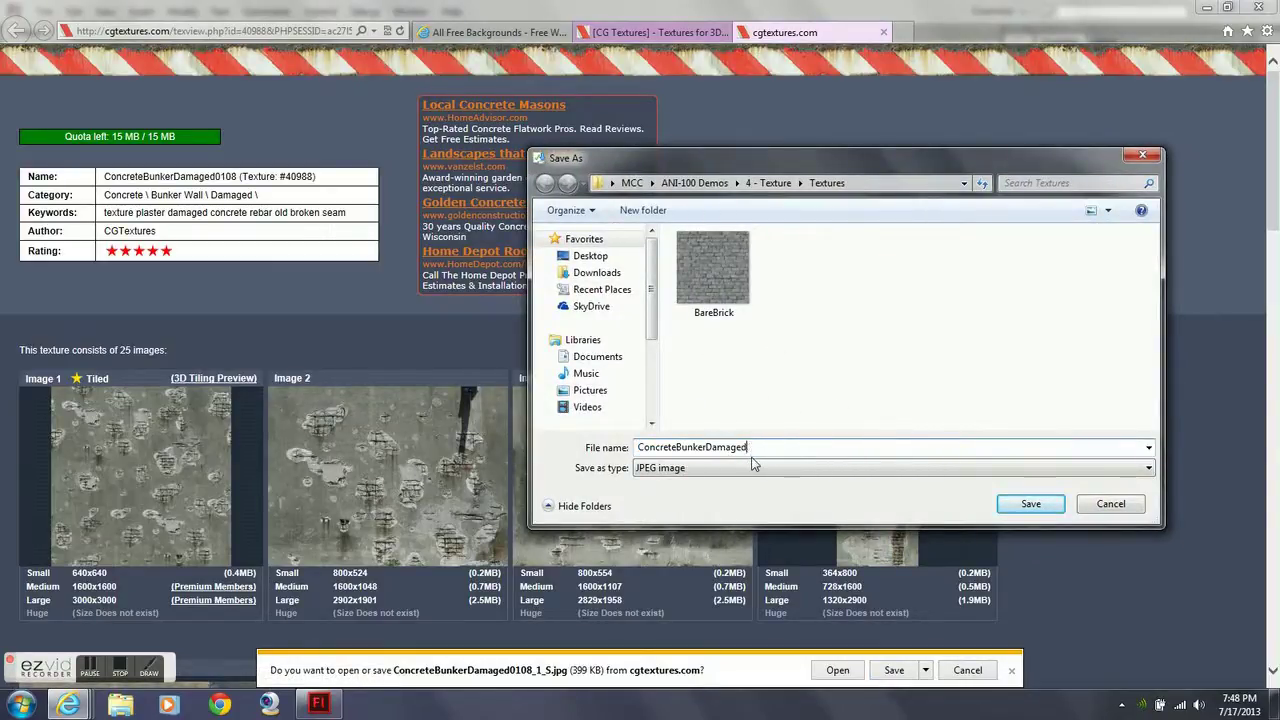
left_click(1005, 505)
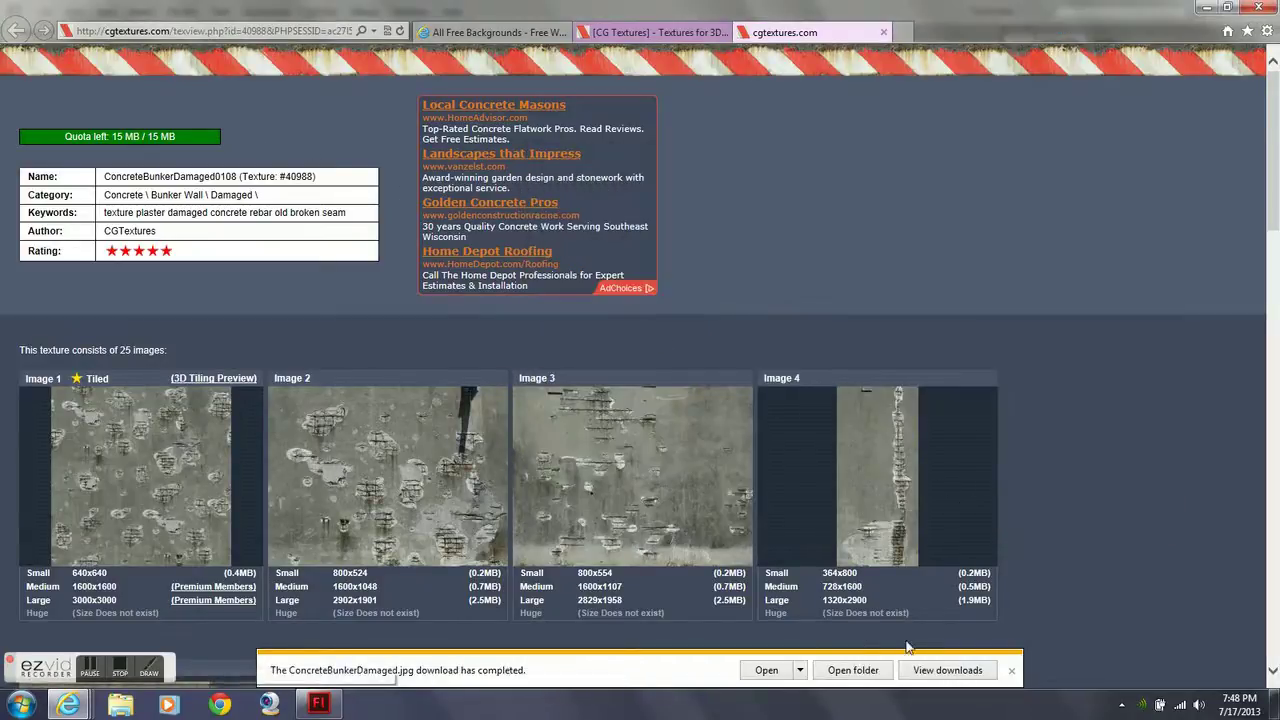
left_click(1011, 670)
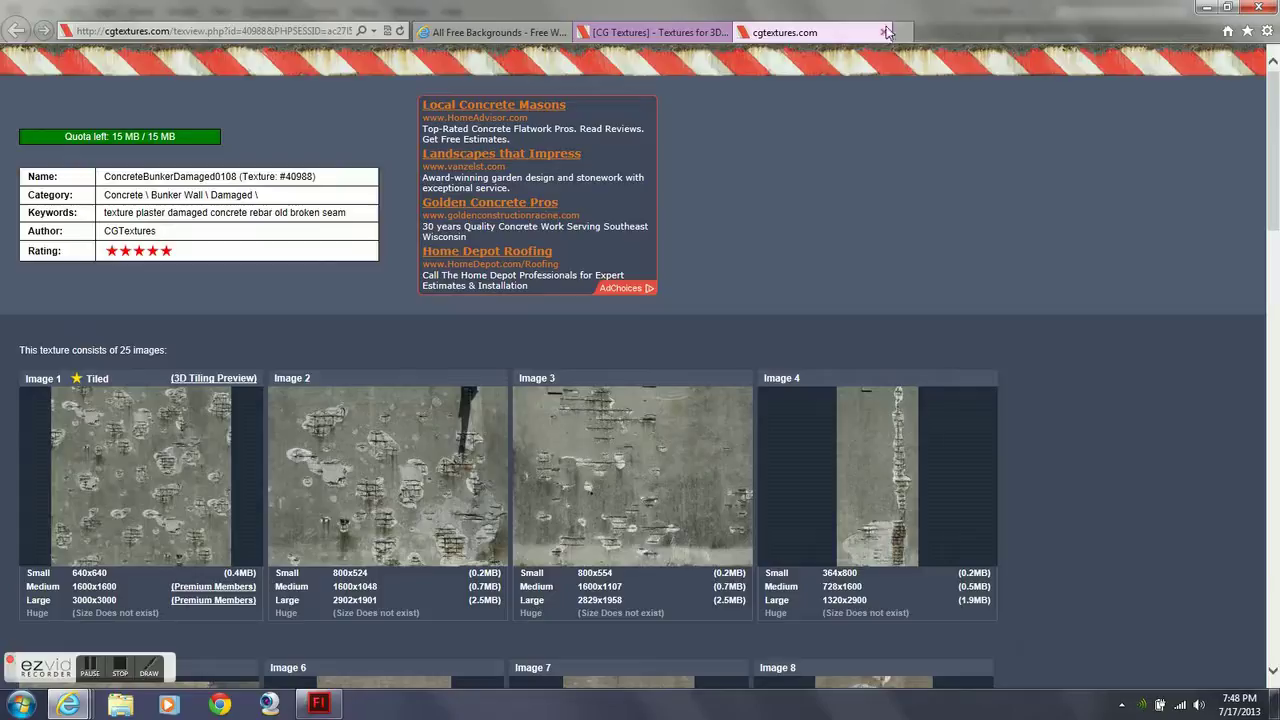
left_click(886, 32)
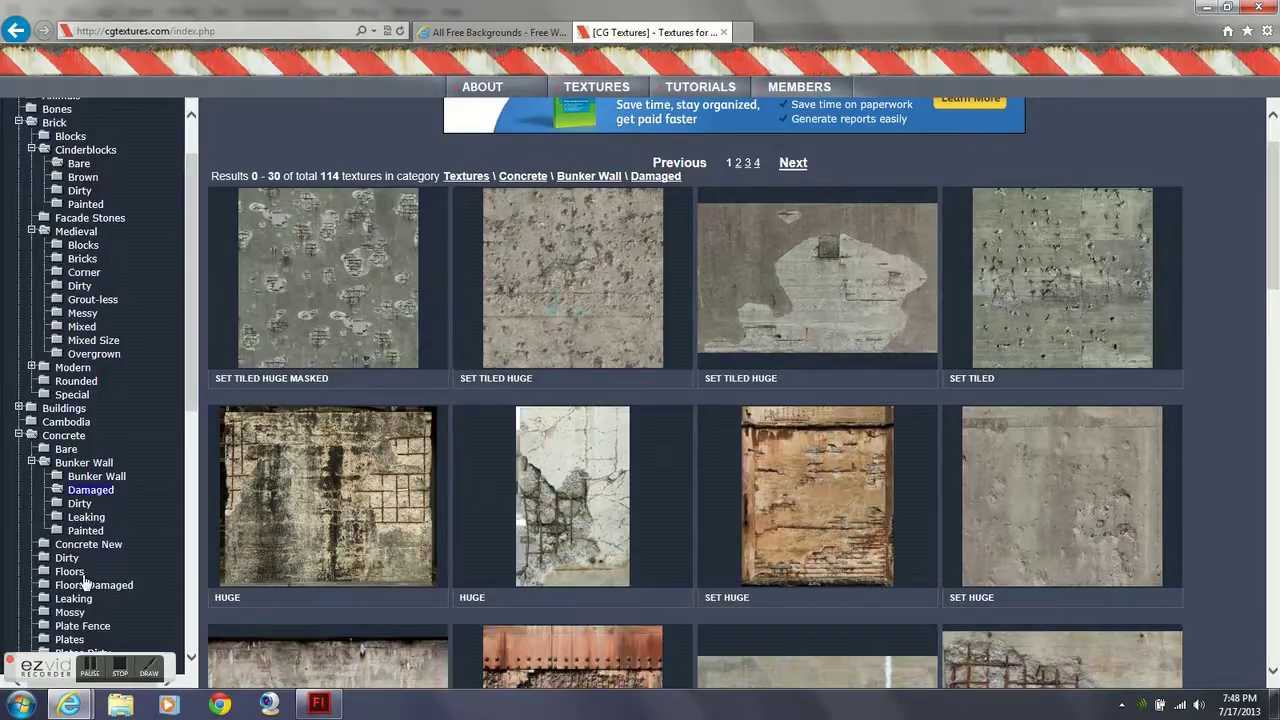
Open the Camouflage0003 texture page under Fabric \ Camouflage
scroll(85, 580, "down", 1)
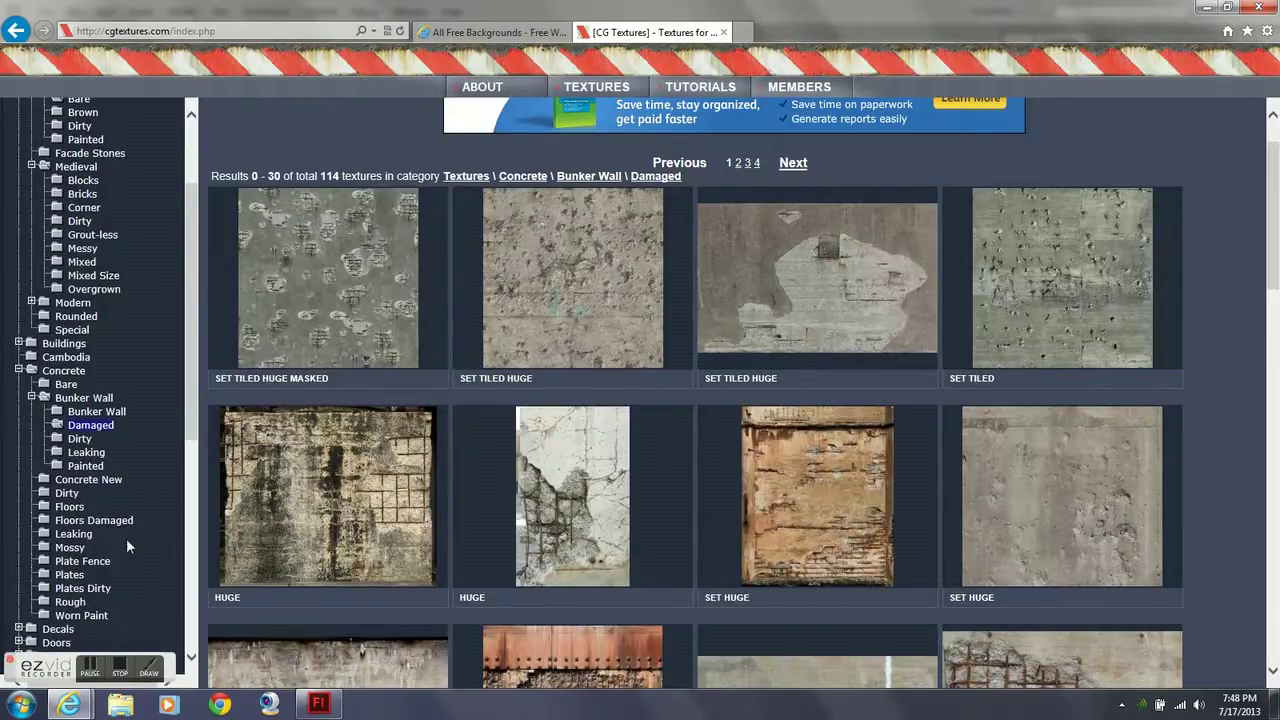
scroll(126, 538, "down", 2)
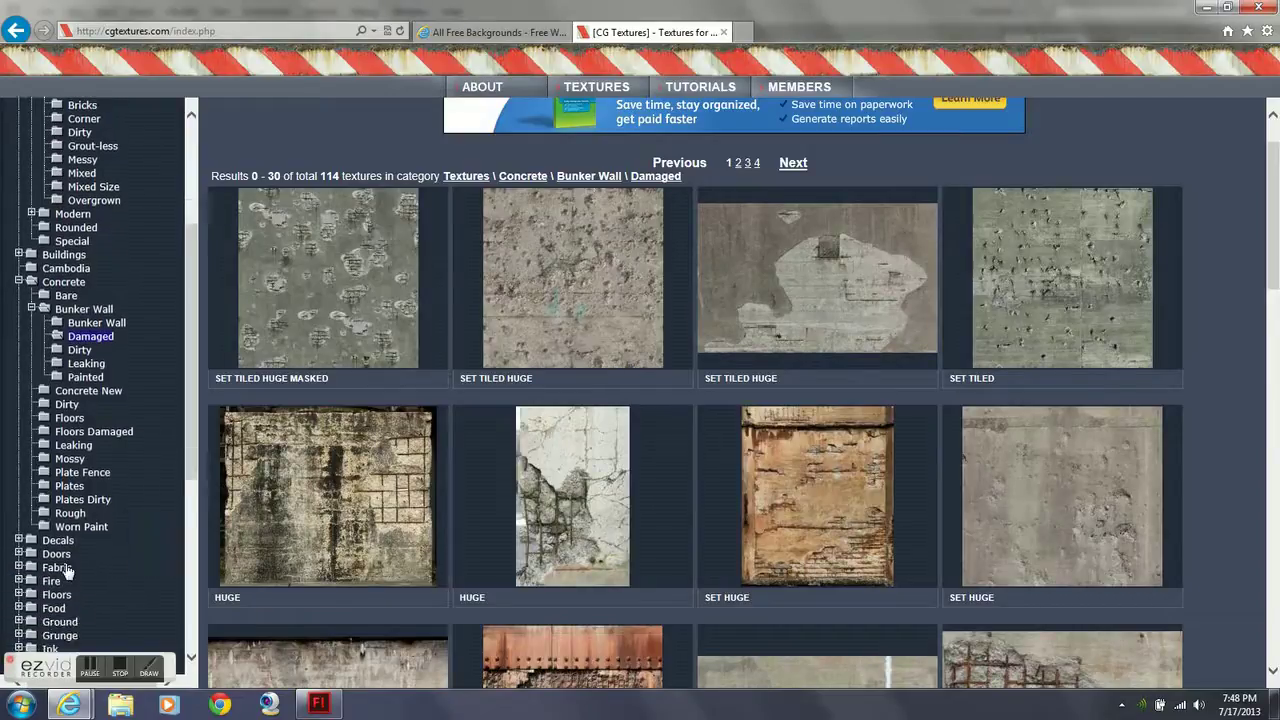
left_click(60, 567)
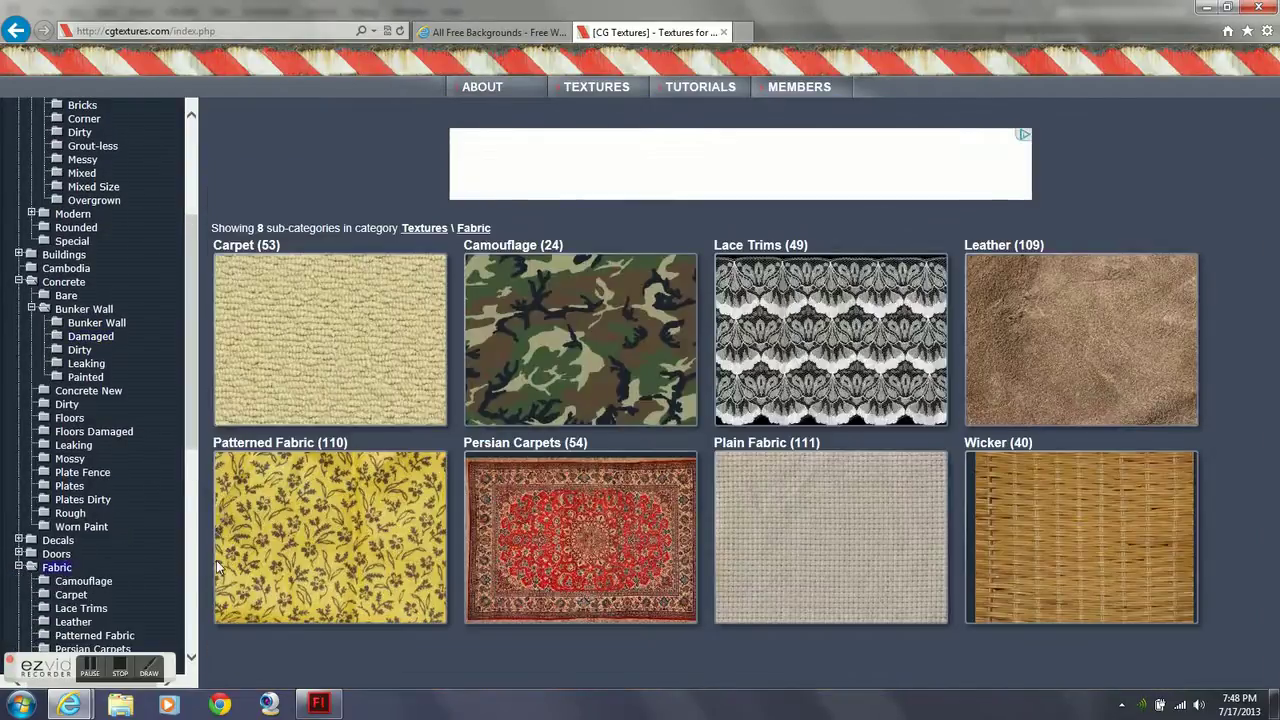
left_click(551, 377)
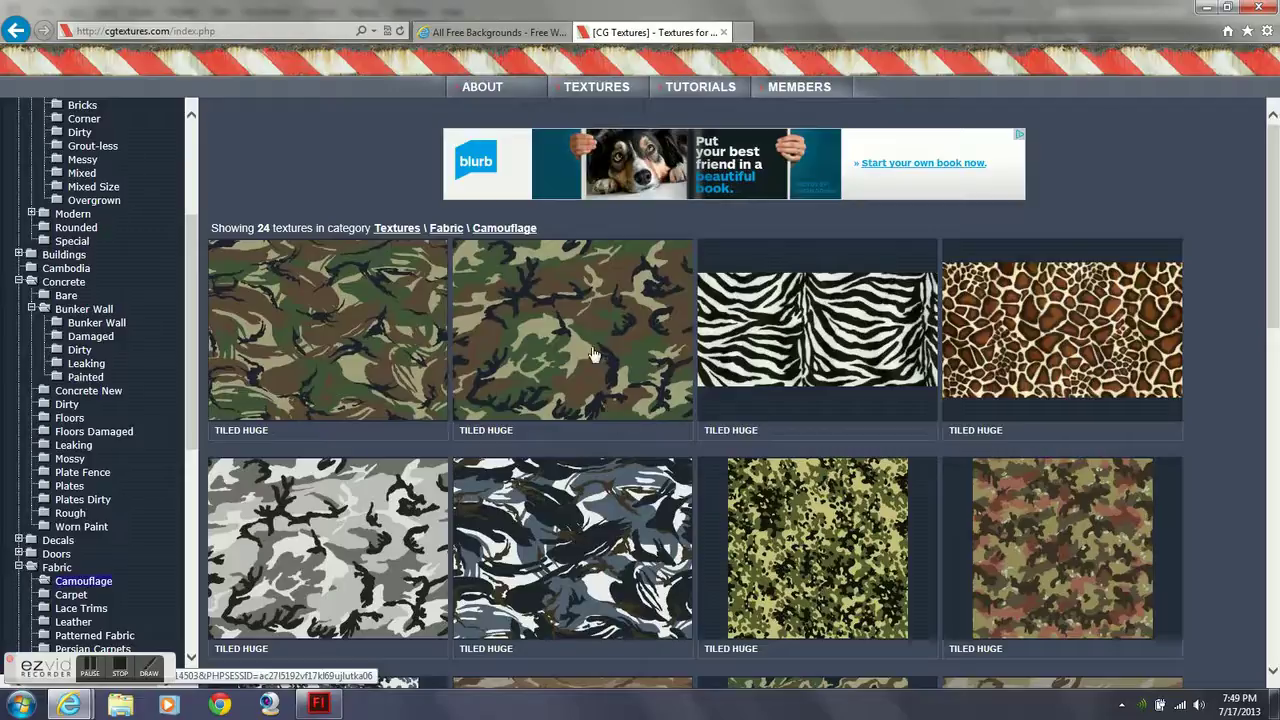
left_click(588, 343)
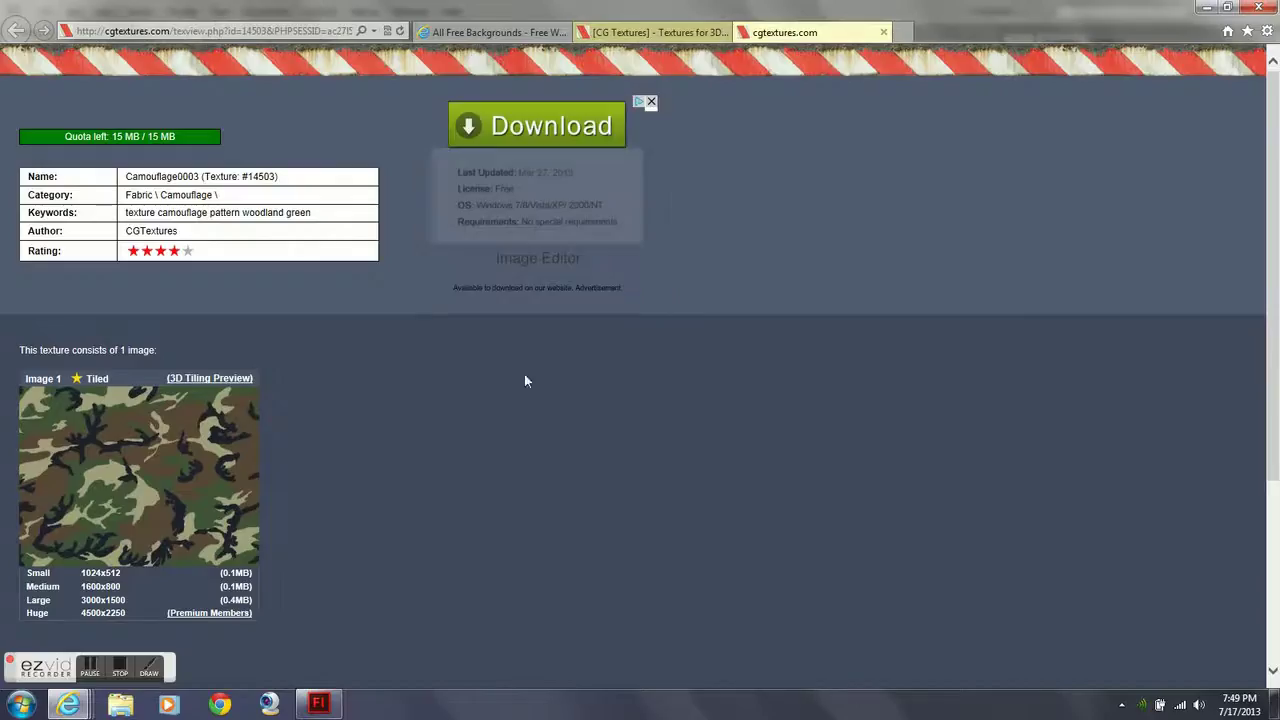
Save the Small 1024x512 image as Camouflage.jpg in the Textures folder
left_click(115, 575)
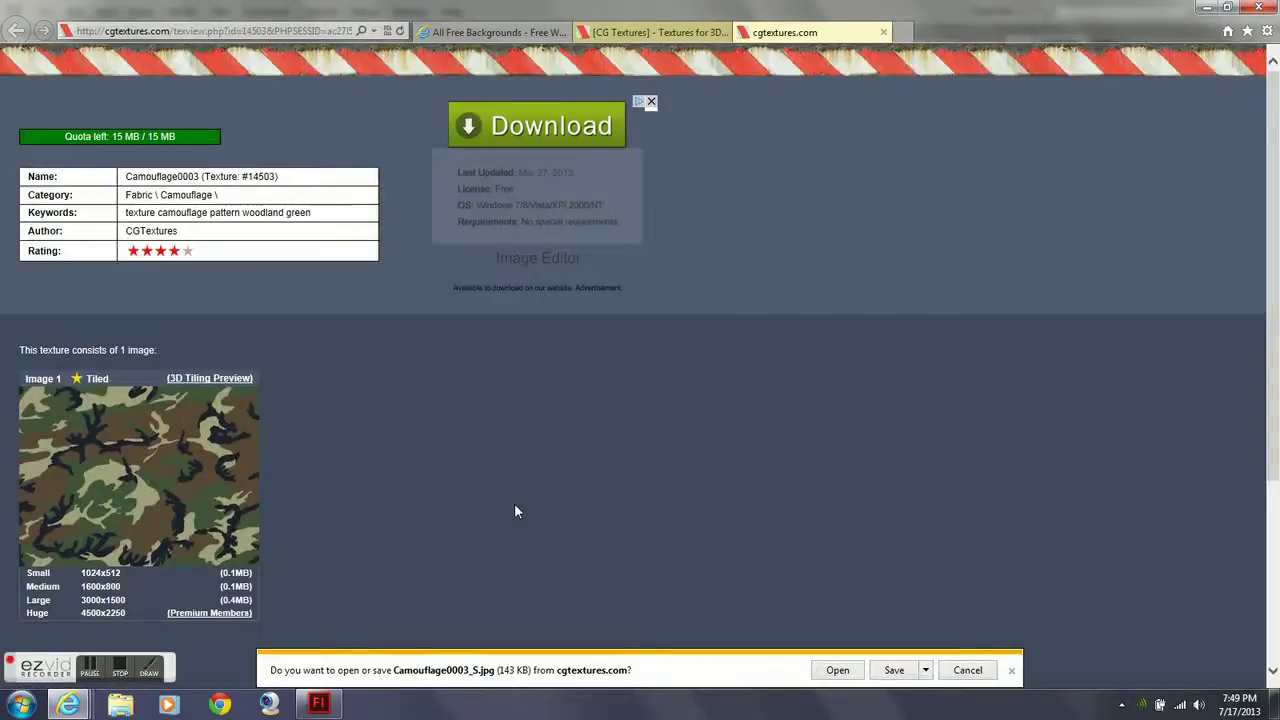
left_click(925, 671)
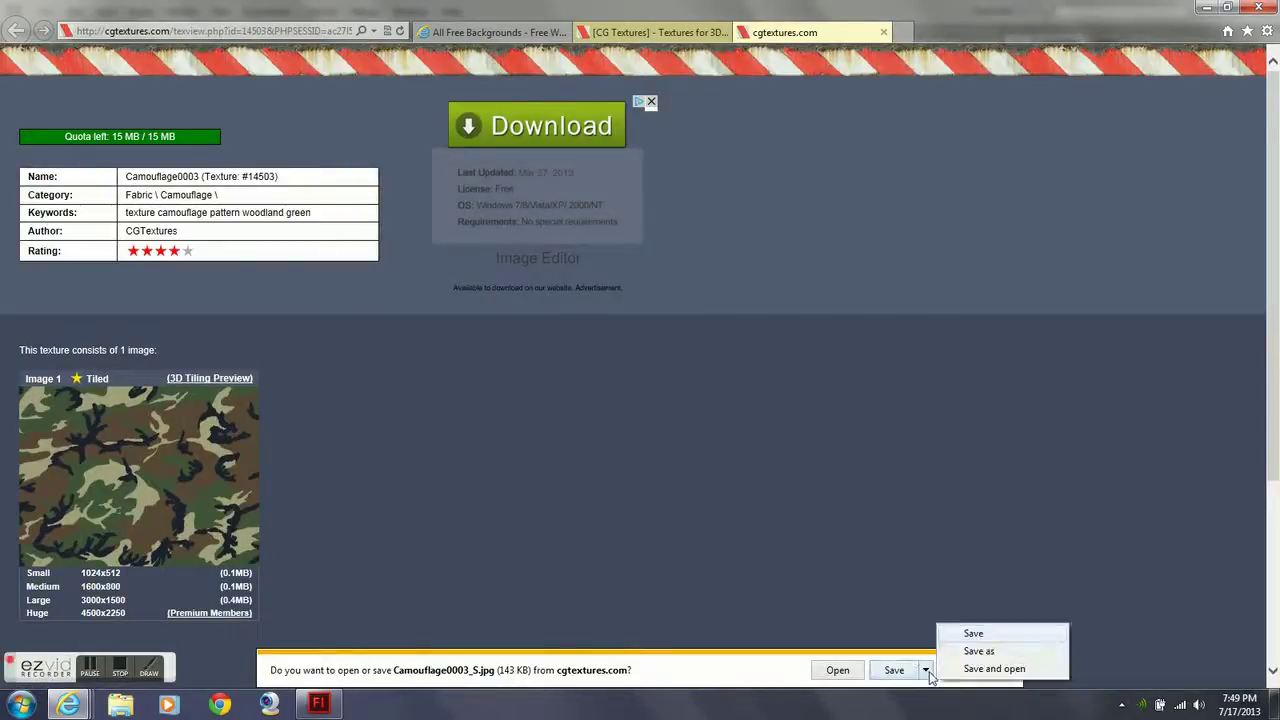
left_click(965, 651)
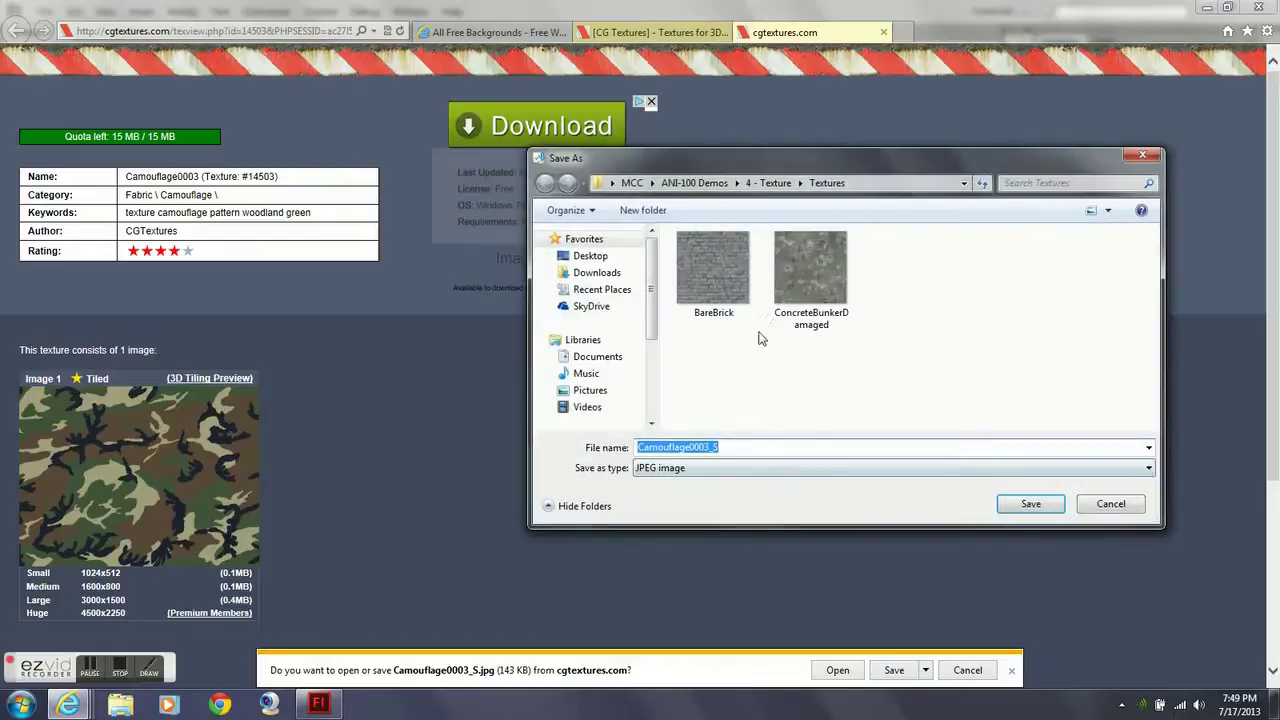
left_click(744, 446)
left_click_drag(742, 449, 696, 466)
key("BackSpace")
key("BackSpace")
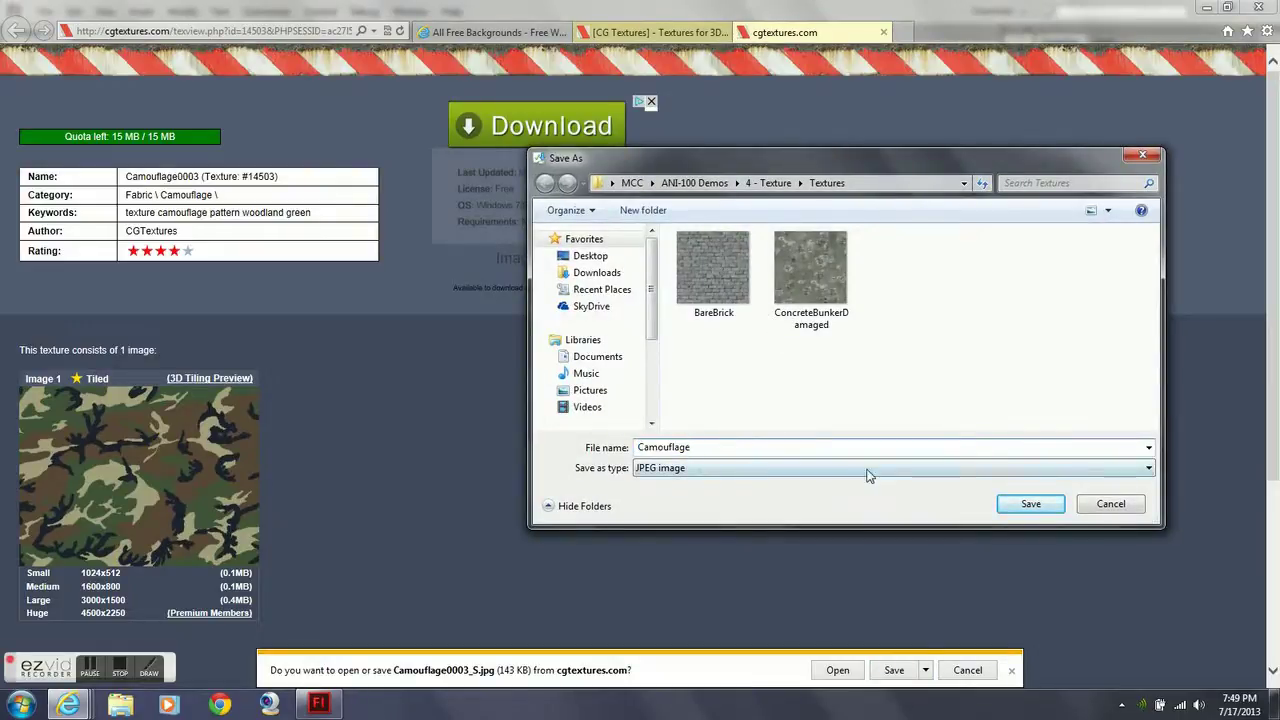
left_click(1031, 504)
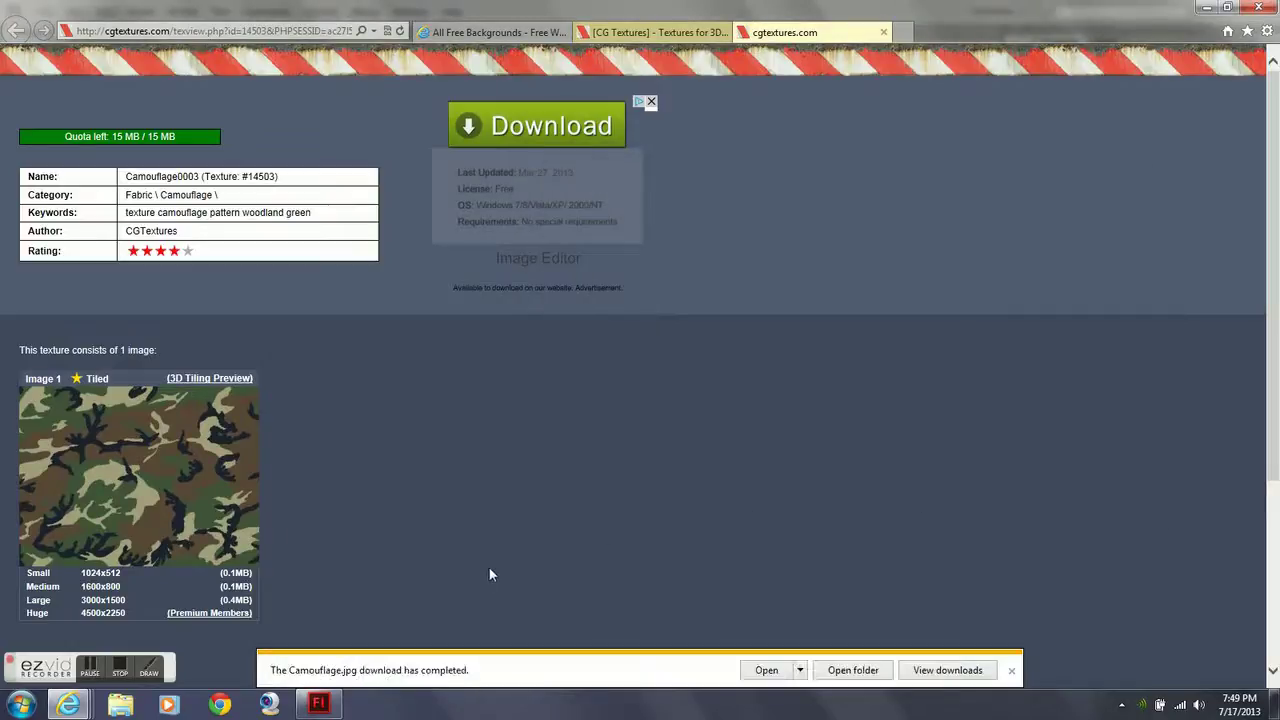
Close the camouflage tab and preview the dark red brick tile on All Free Backgrounds
left_click(1011, 670)
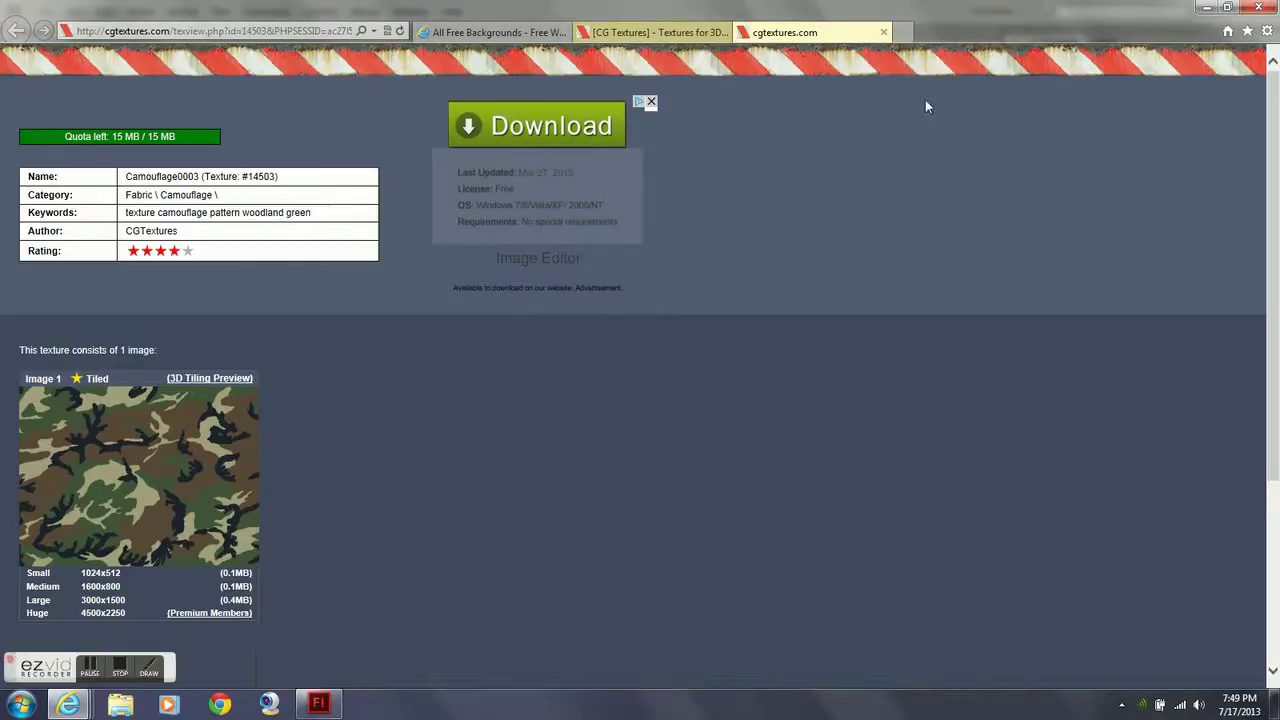
left_click(883, 32)
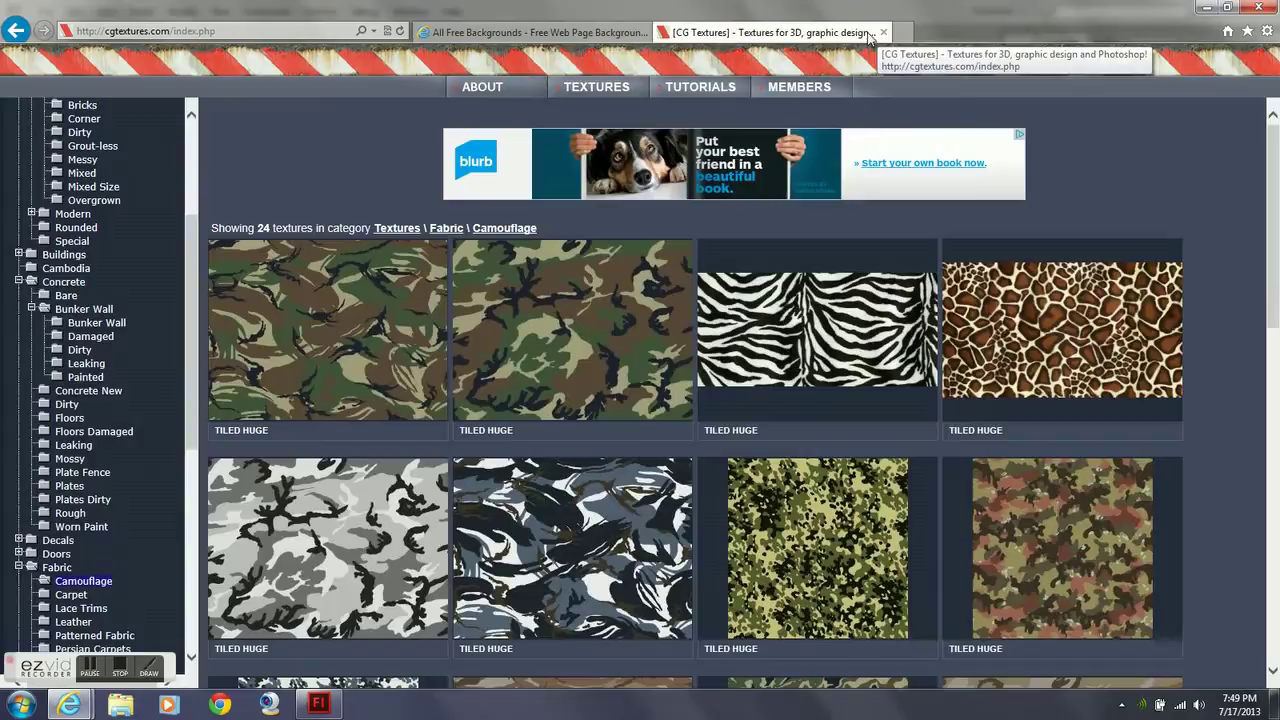
left_click(530, 32)
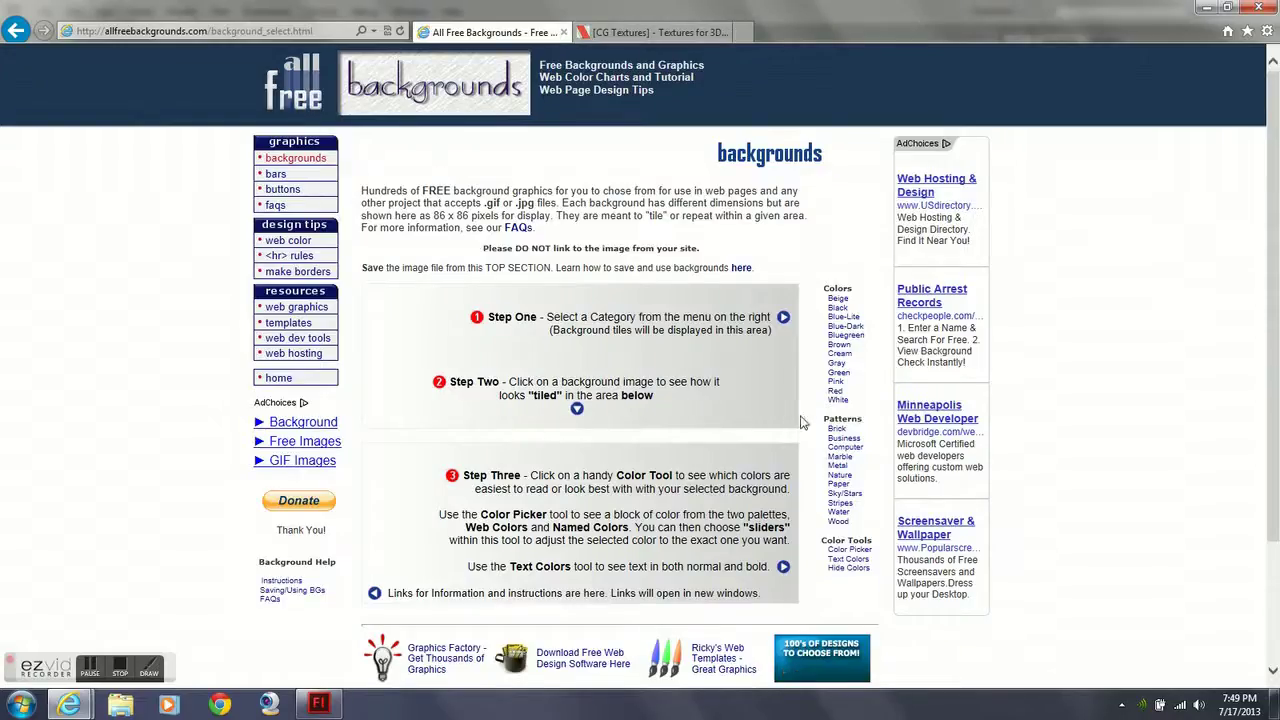
left_click(840, 433)
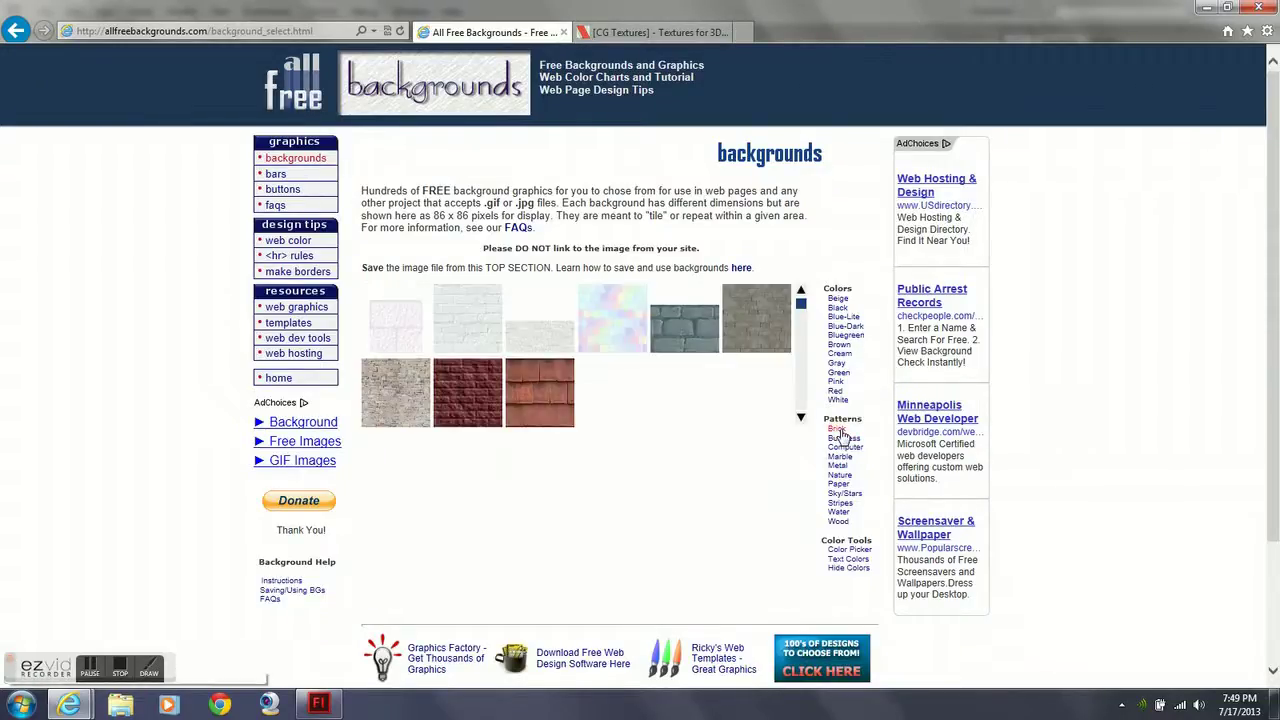
left_click(472, 396)
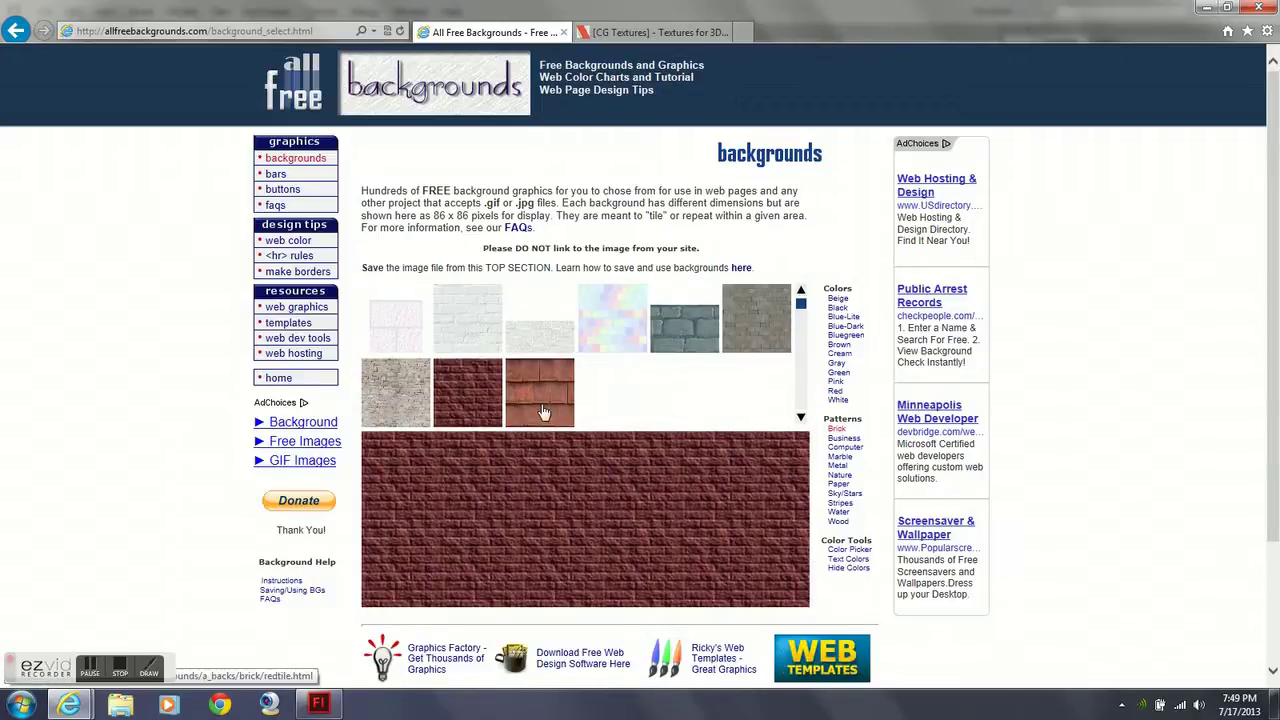
Begin saving the brick picture as 'Bric', then cancel without saving
right_click(459, 416)
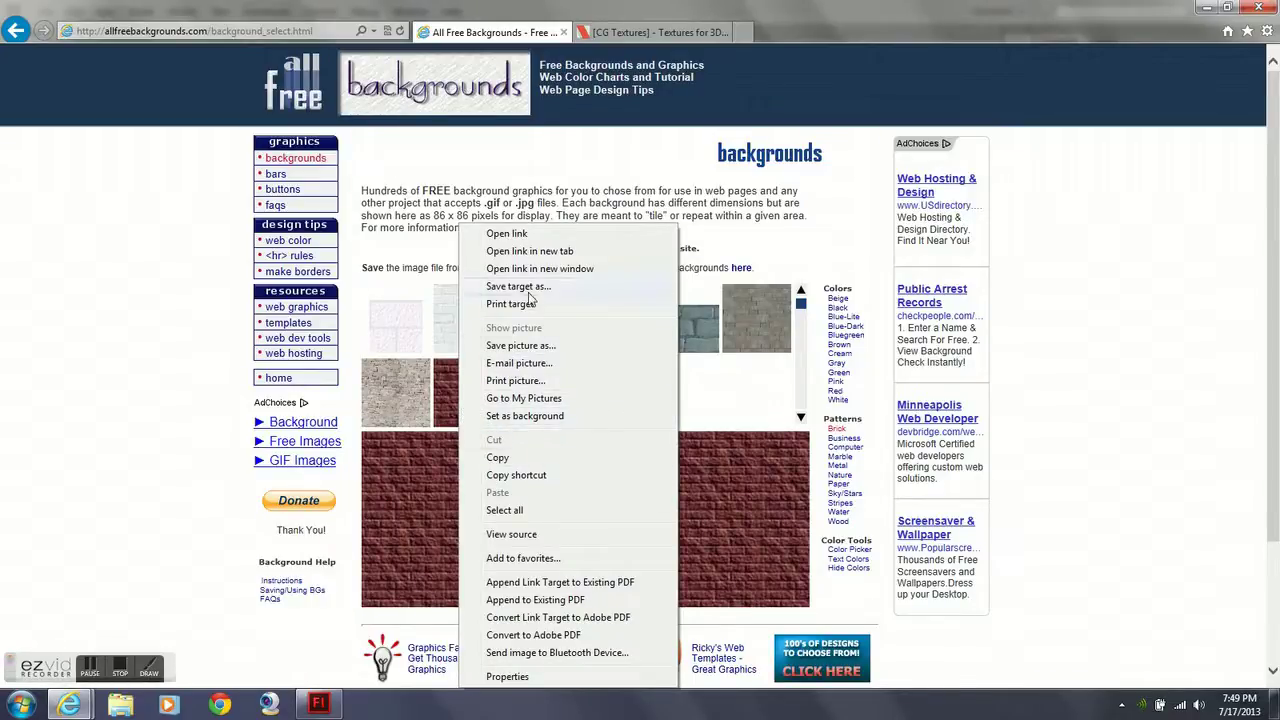
left_click(521, 345)
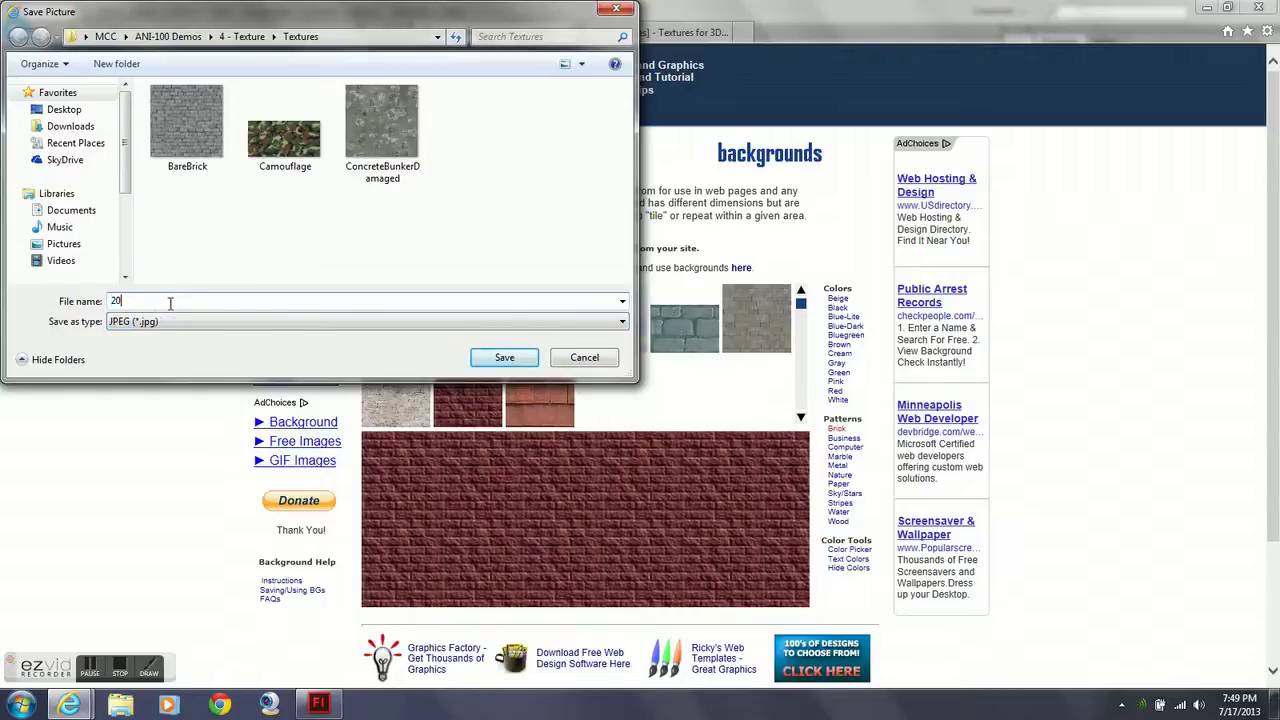
left_click(88, 297)
type("Brick")
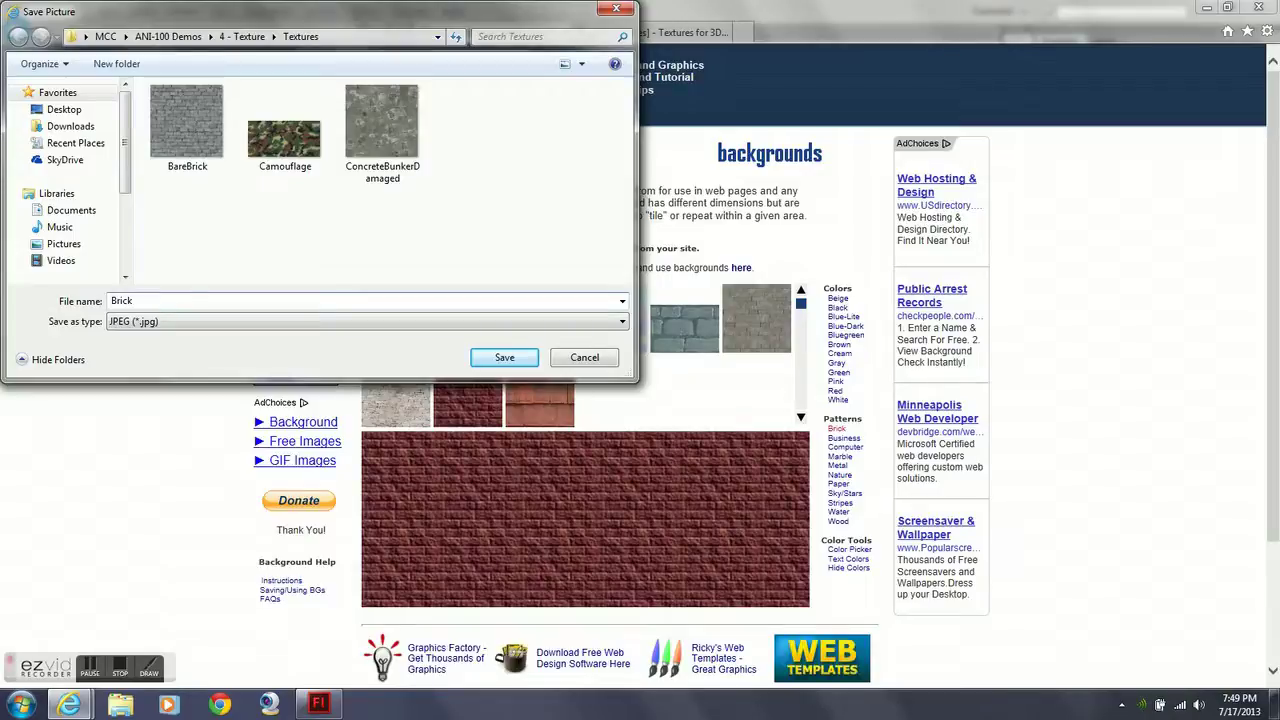
left_click(584, 357)
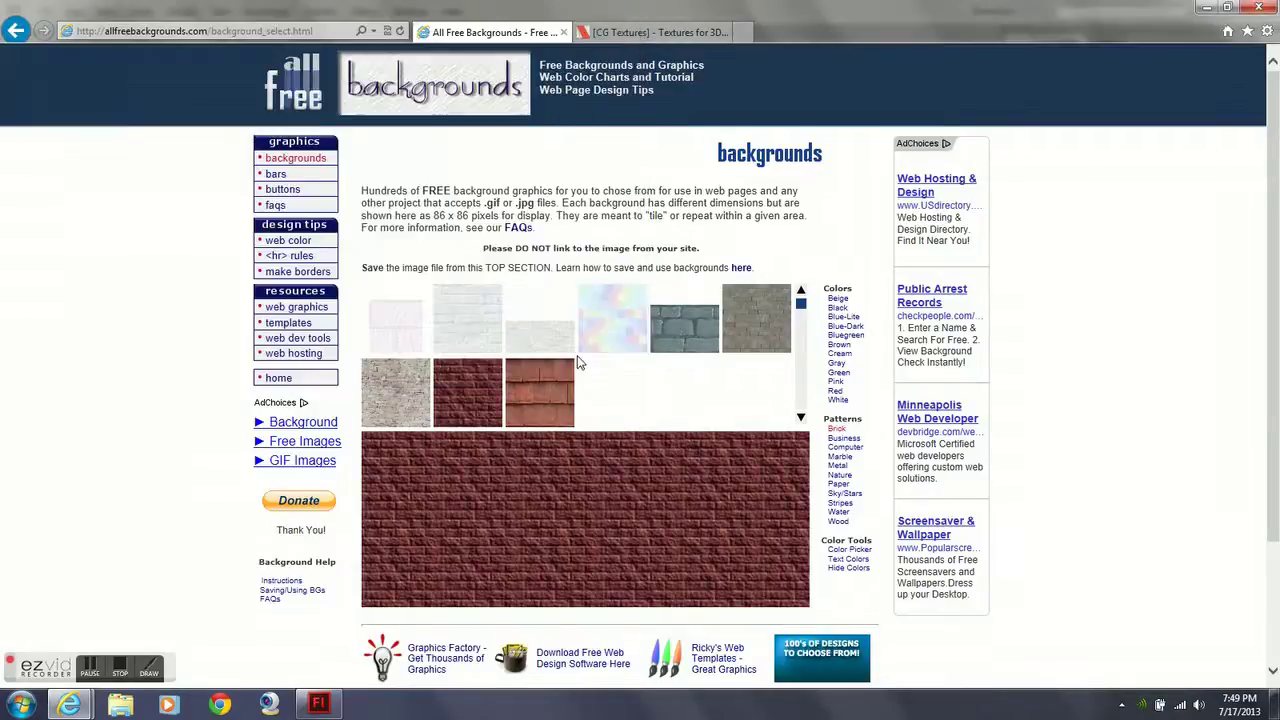
Bring Flash forward and choose File > Import > Import to Library
left_click(319, 704)
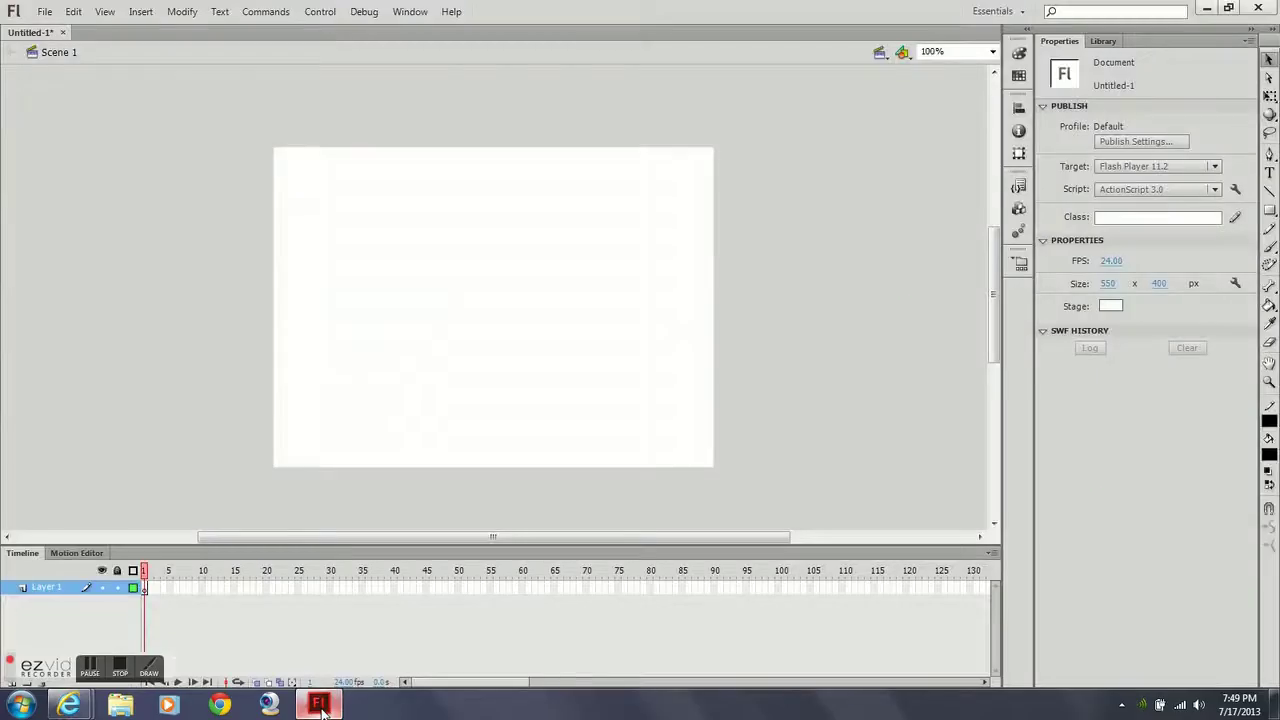
left_click(45, 12)
mouse_move(109, 263)
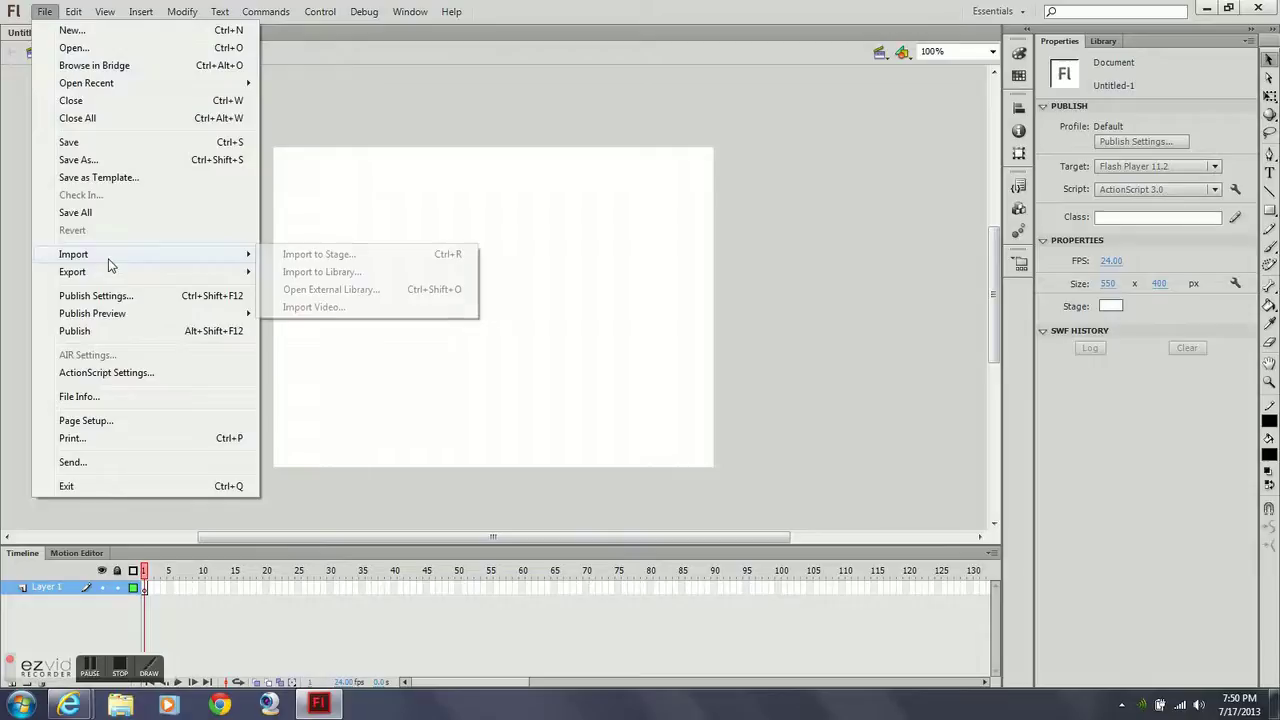
left_click(320, 275)
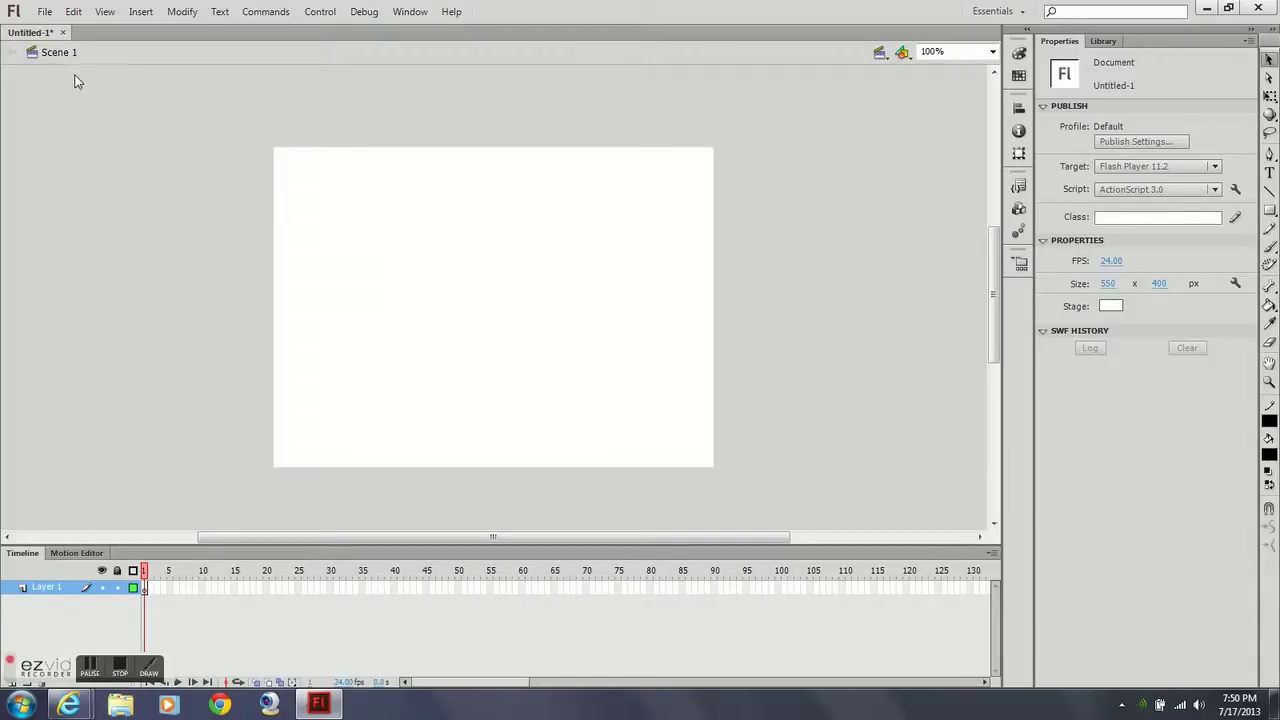
key("ctrl+alt+r")
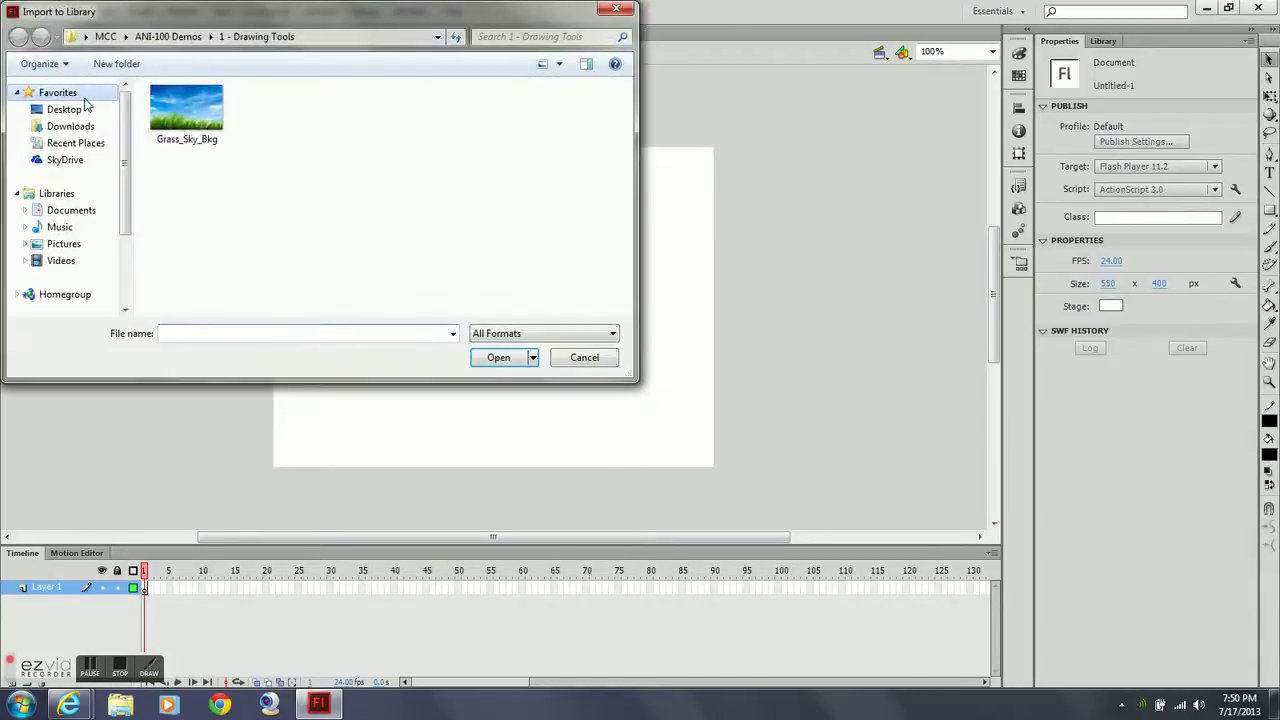
Import BareBrick, Camouflage and ConcreteBunkerDamaged from 4 - Texture\Textures into the library
left_click(76, 110)
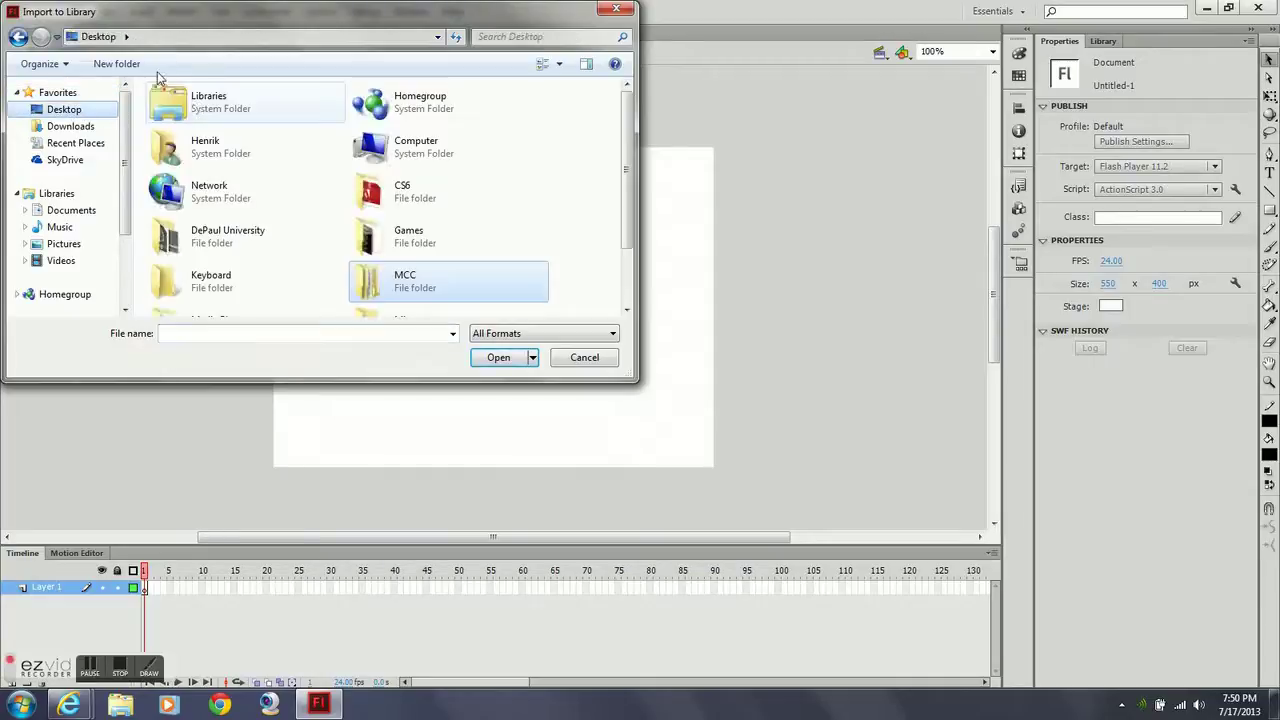
left_click(19, 37)
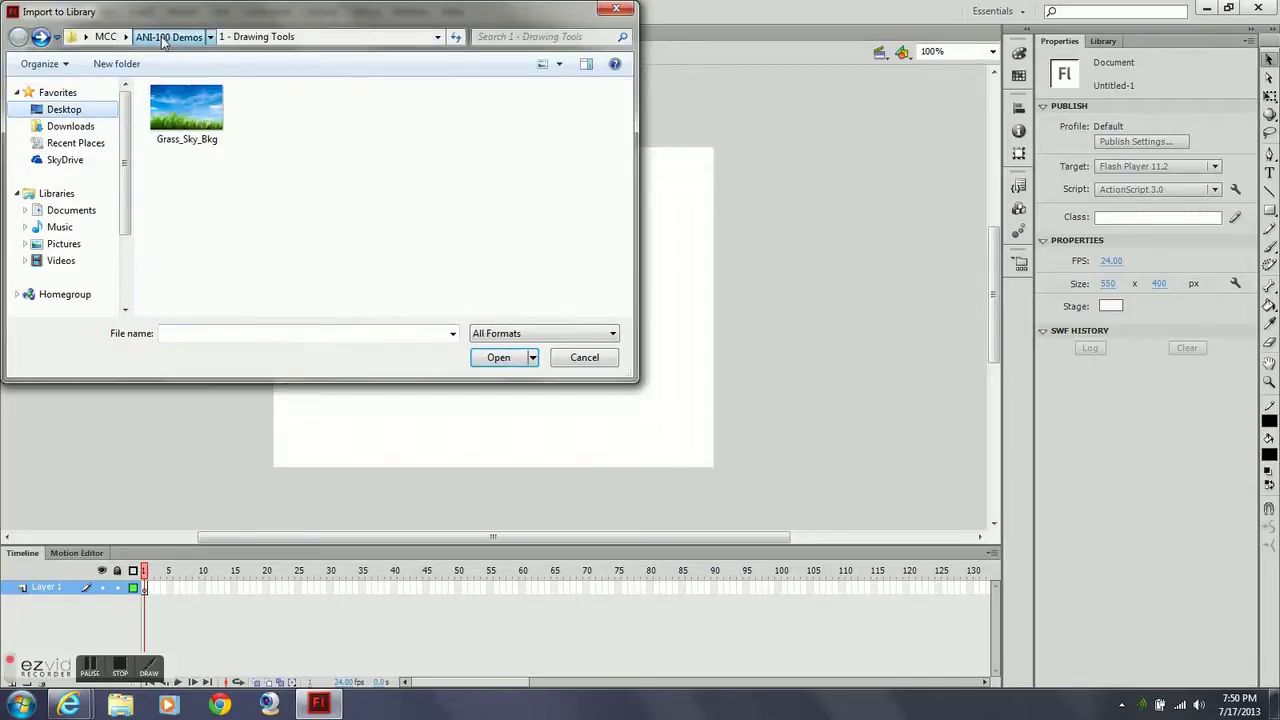
left_click(163, 38)
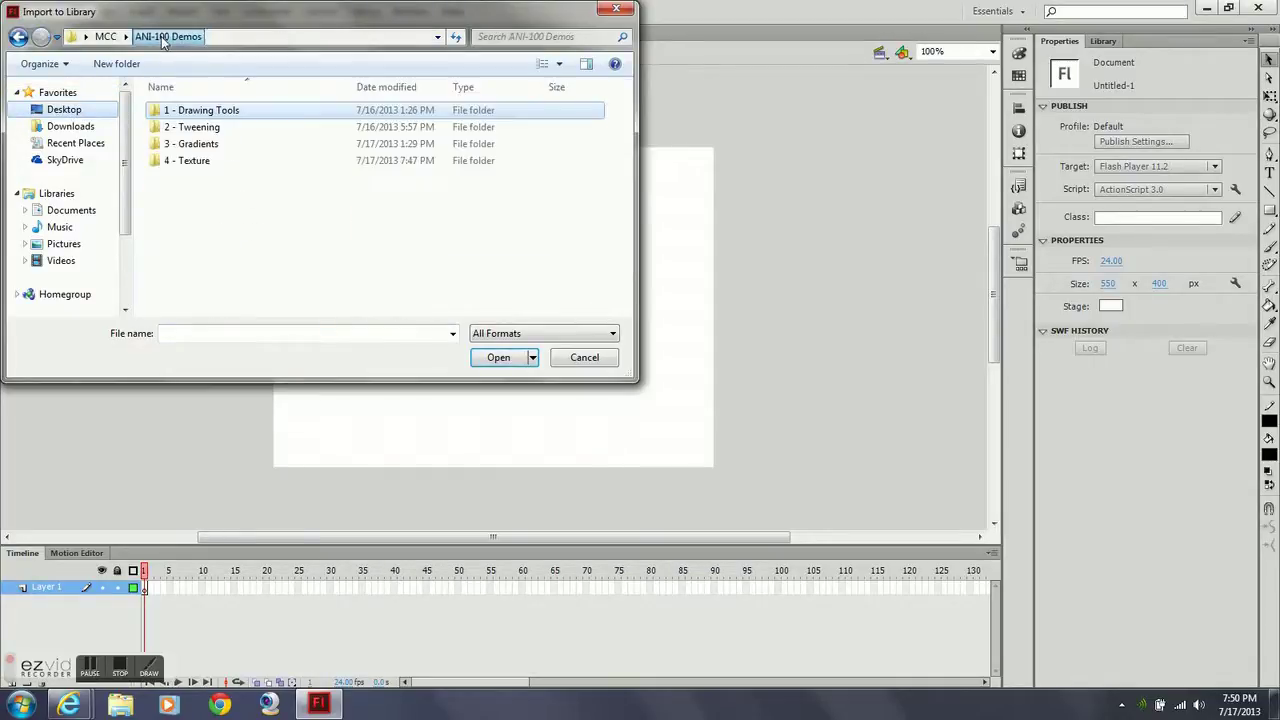
left_click(205, 167)
double_click(205, 168)
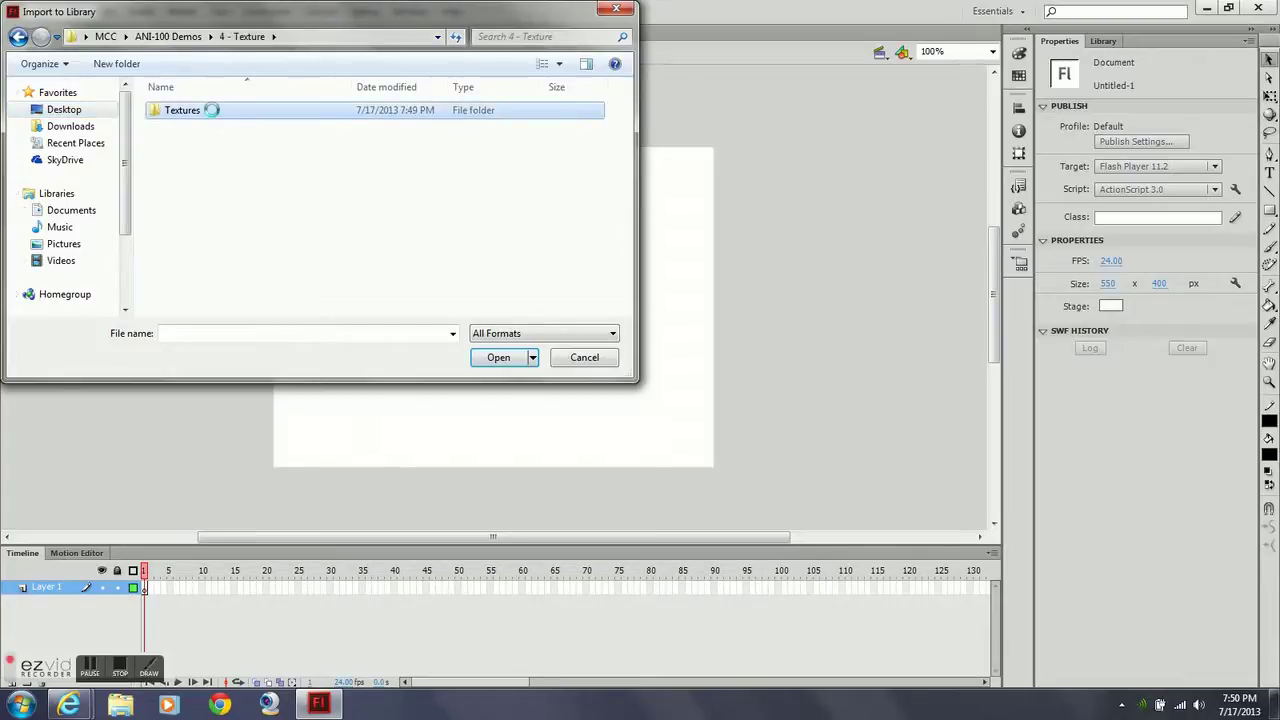
double_click(210, 112)
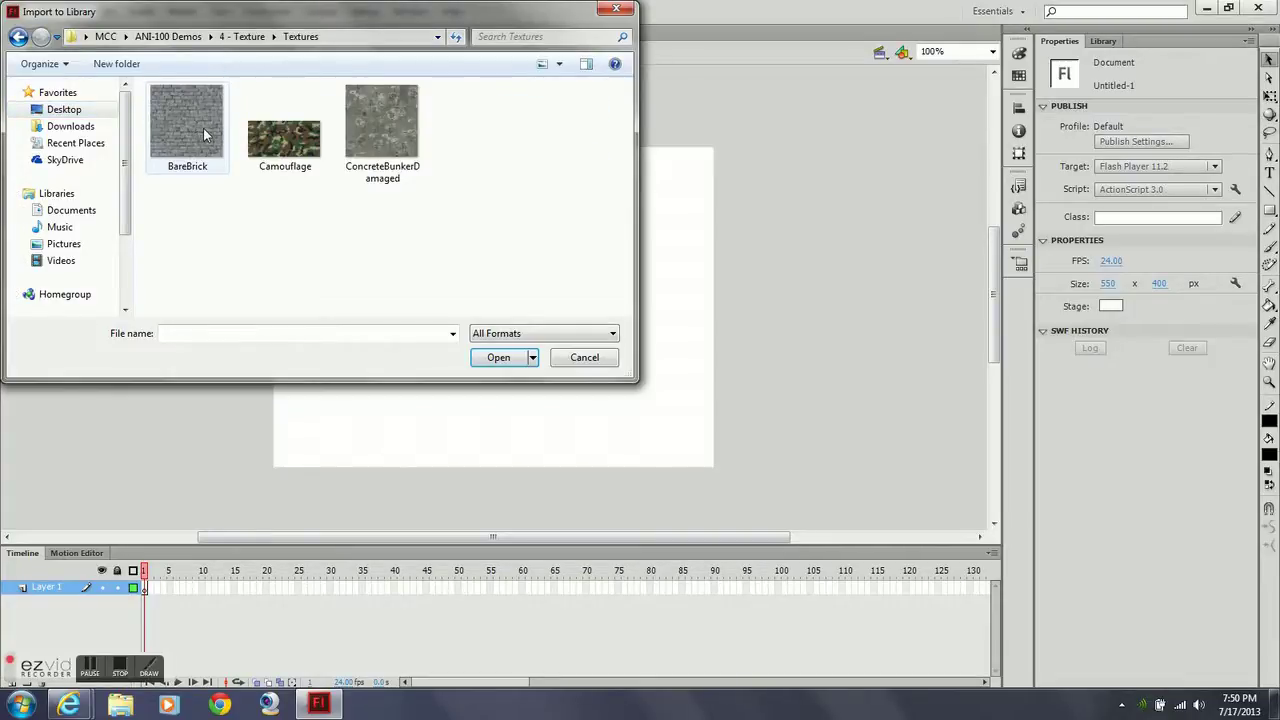
left_click(203, 135)
left_click(268, 142, "ctrl")
left_click(355, 128, "ctrl")
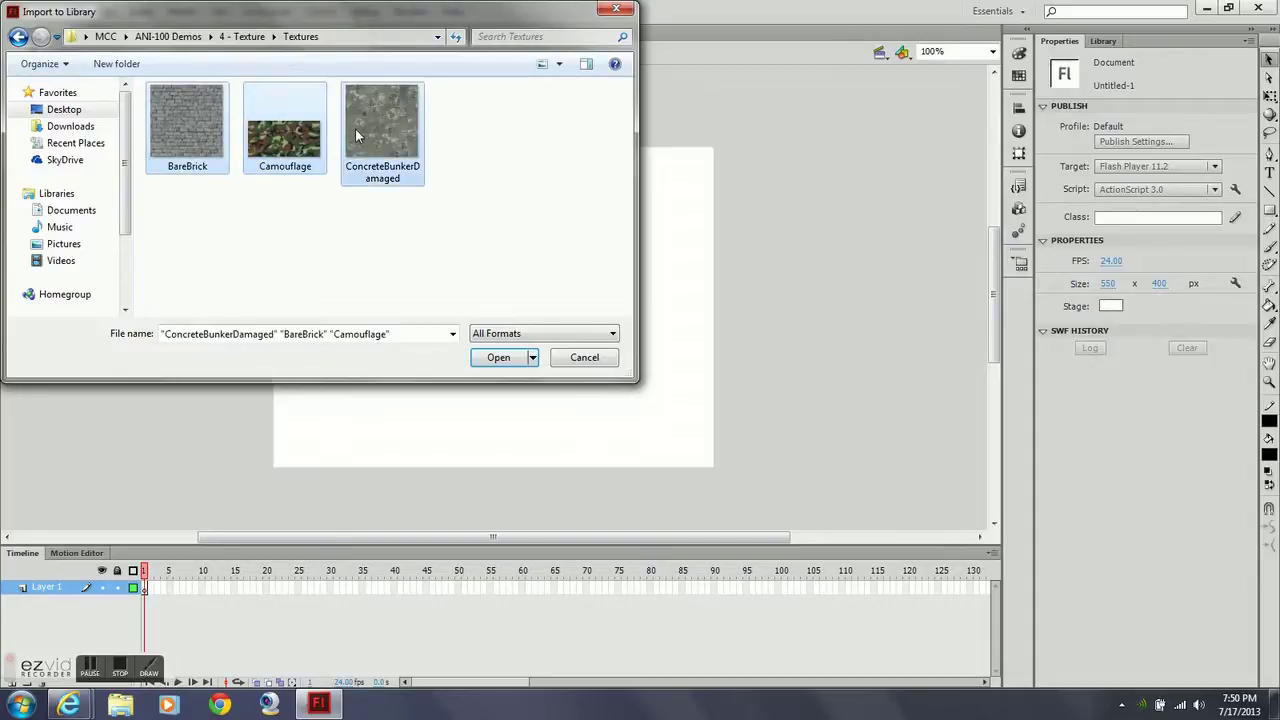
left_click(496, 357)
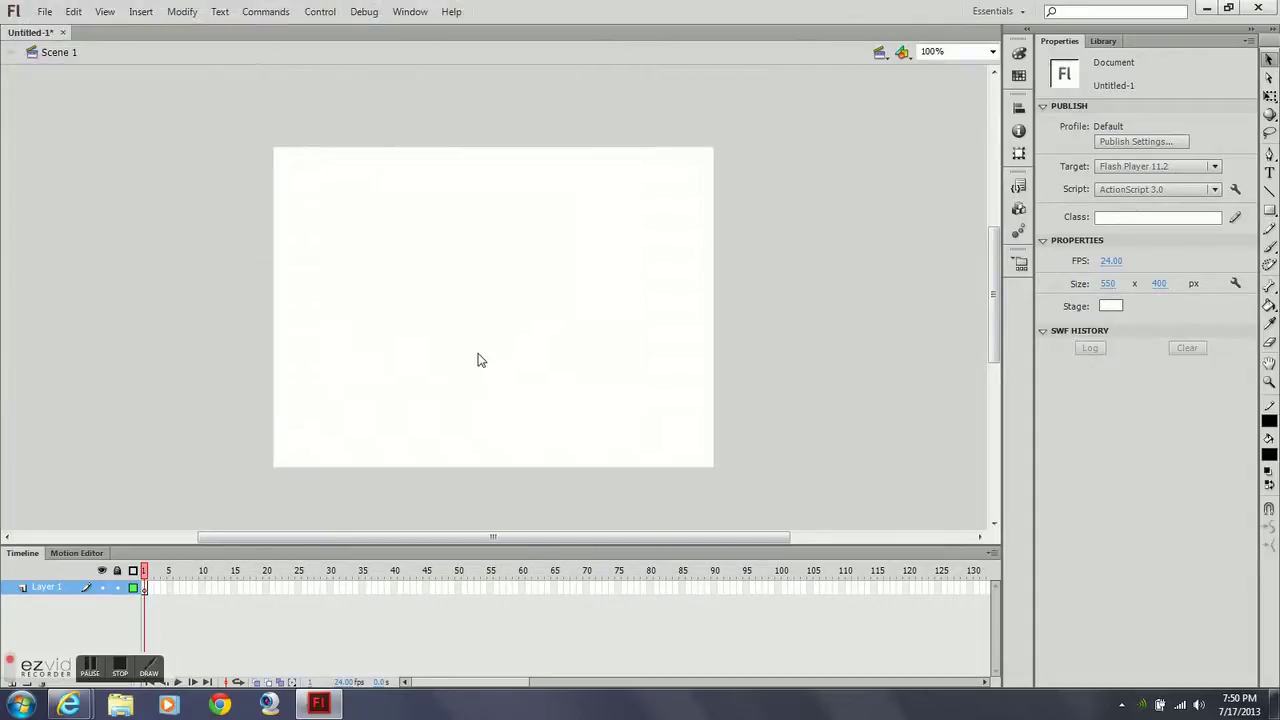
Show the library of imported textures and draw a square near the stage's top-left corner
left_click(1104, 42)
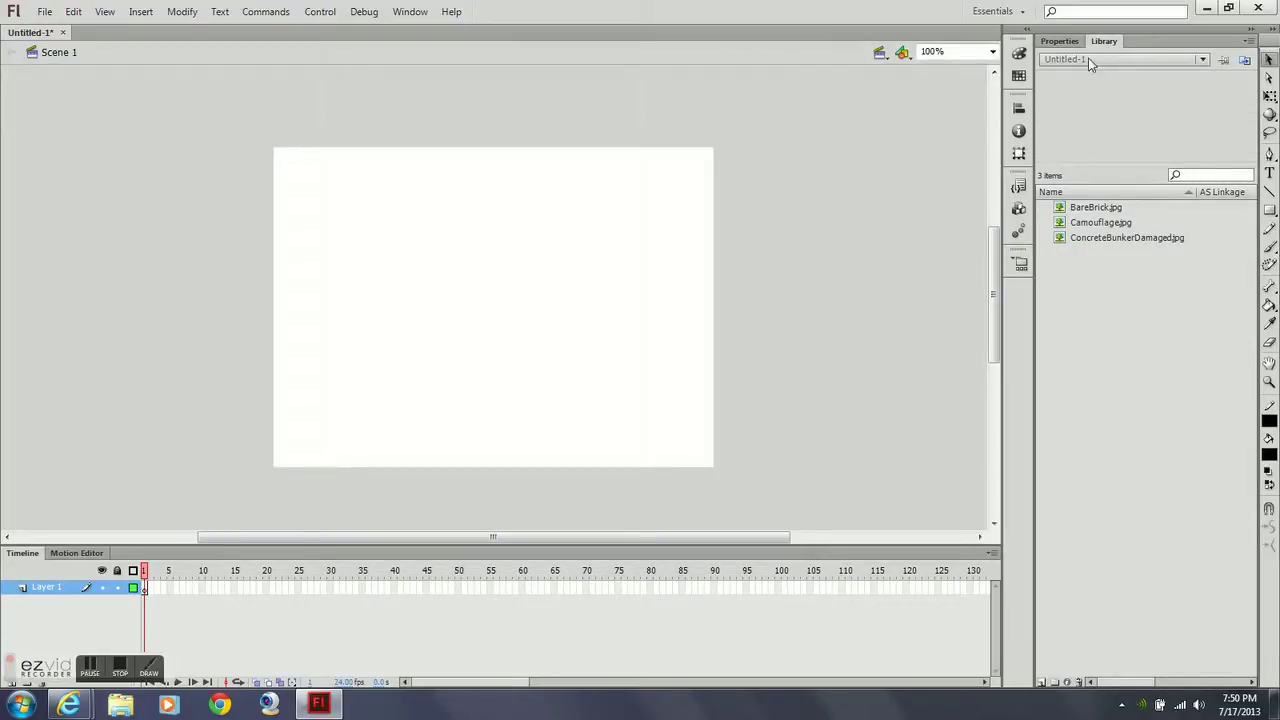
left_click(1271, 211)
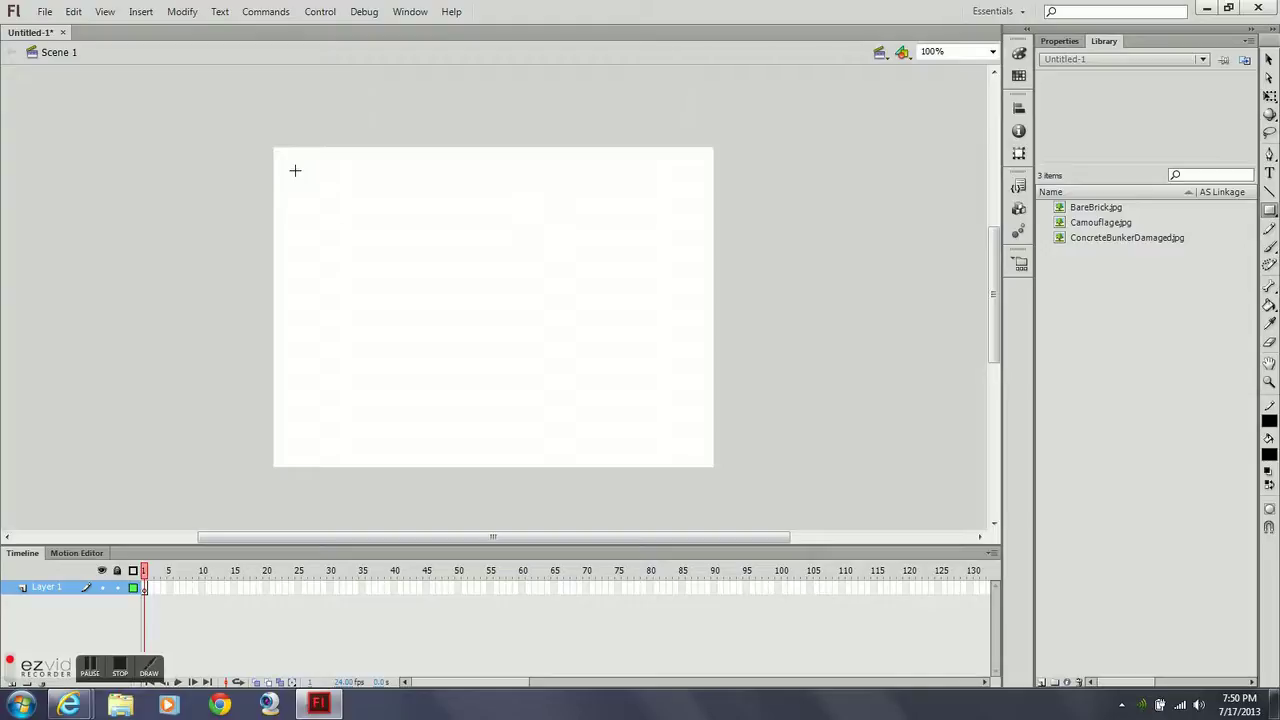
mouse_move(295, 170)
left_mouse_down()
mouse_move(351, 234)
mouse_move(423, 281)
mouse_move(423, 297)
left_mouse_up()
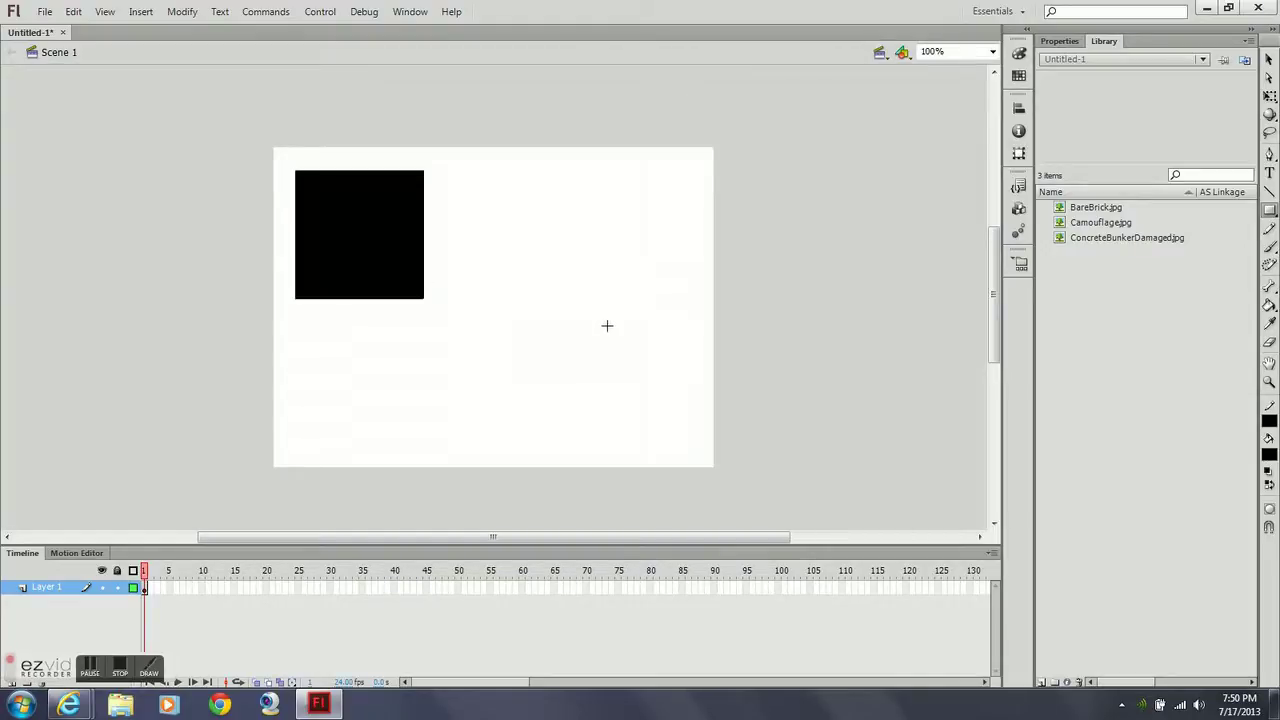
Paint the square with the BareBrick bitmap fill using the Paint Bucket
left_click(1270, 305)
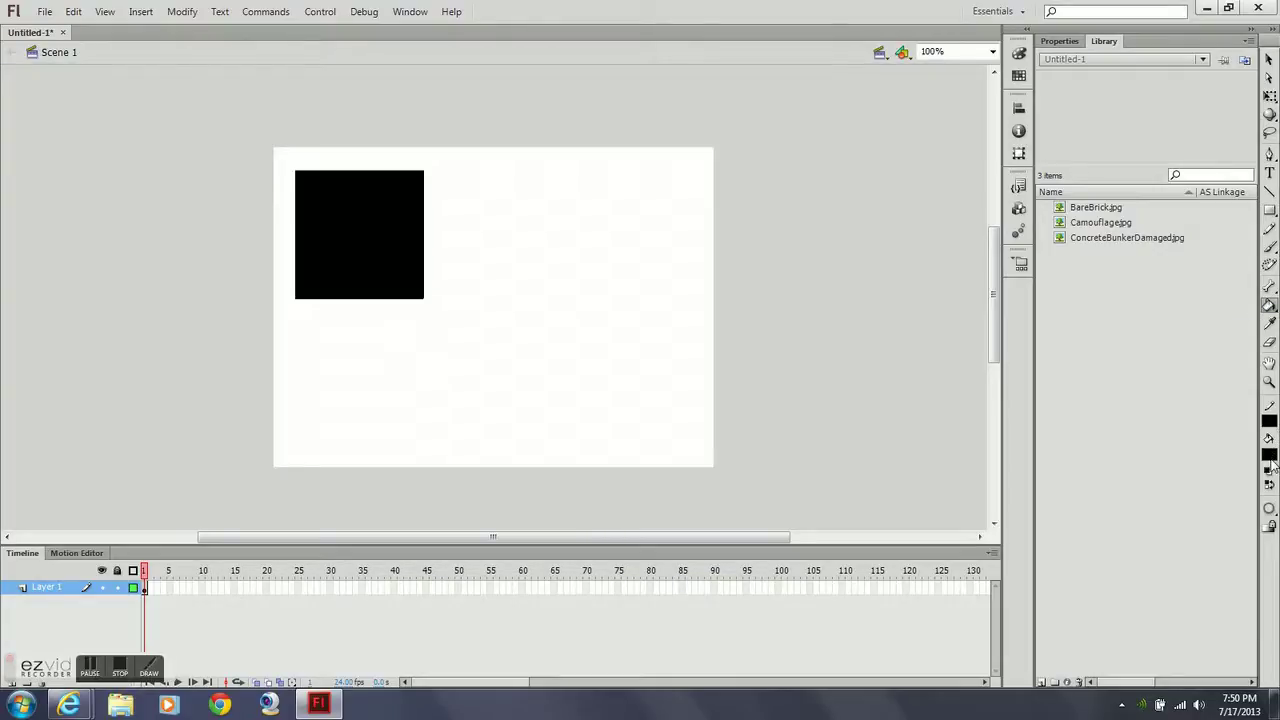
left_click(1271, 453)
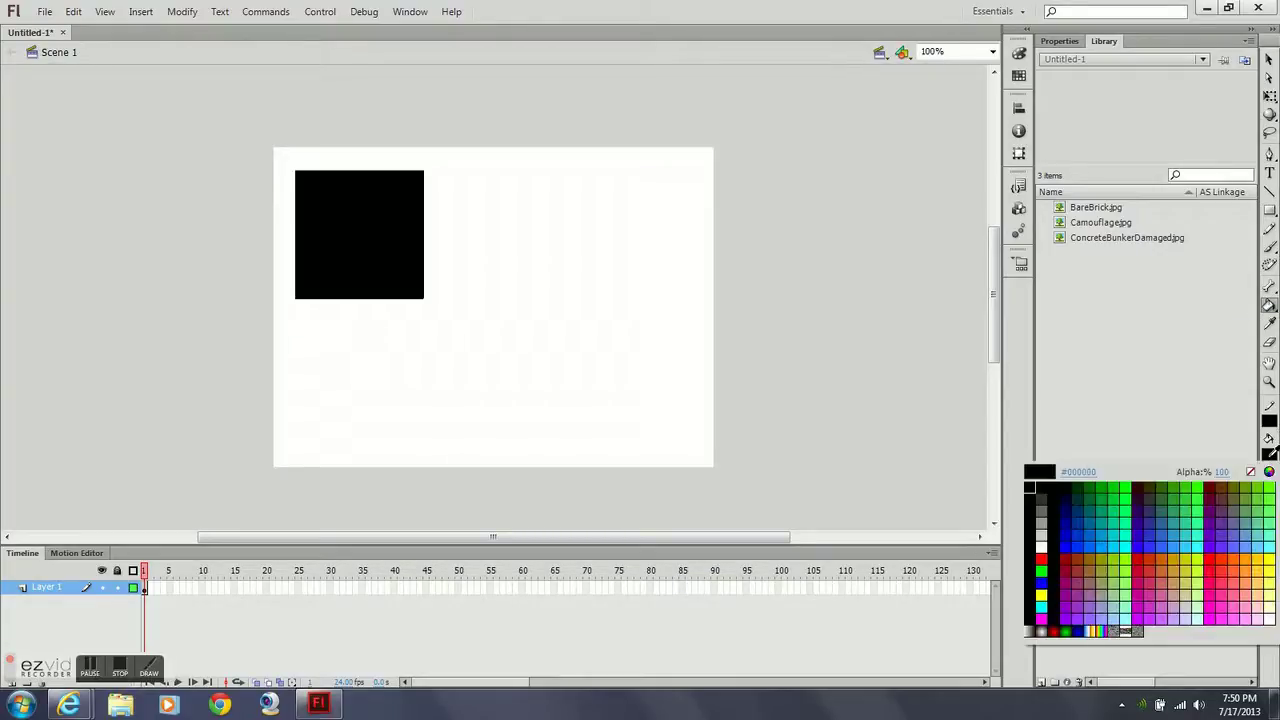
left_click(1121, 628)
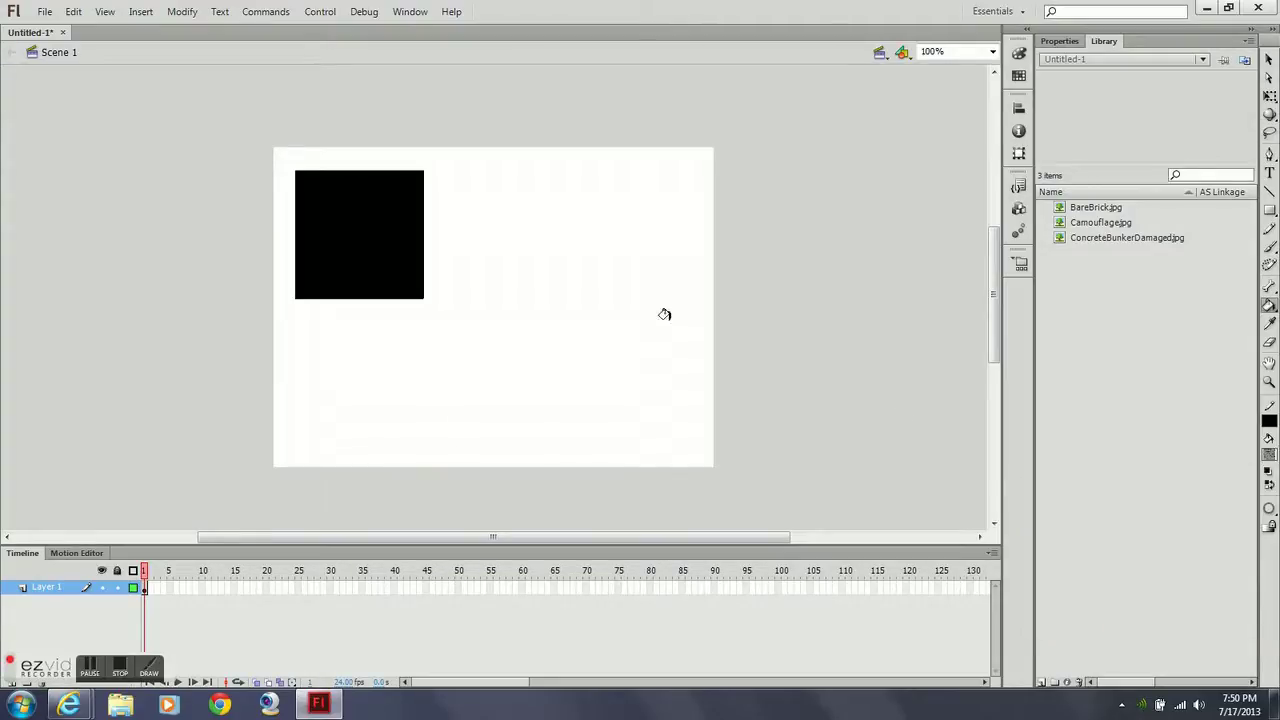
left_click(346, 250)
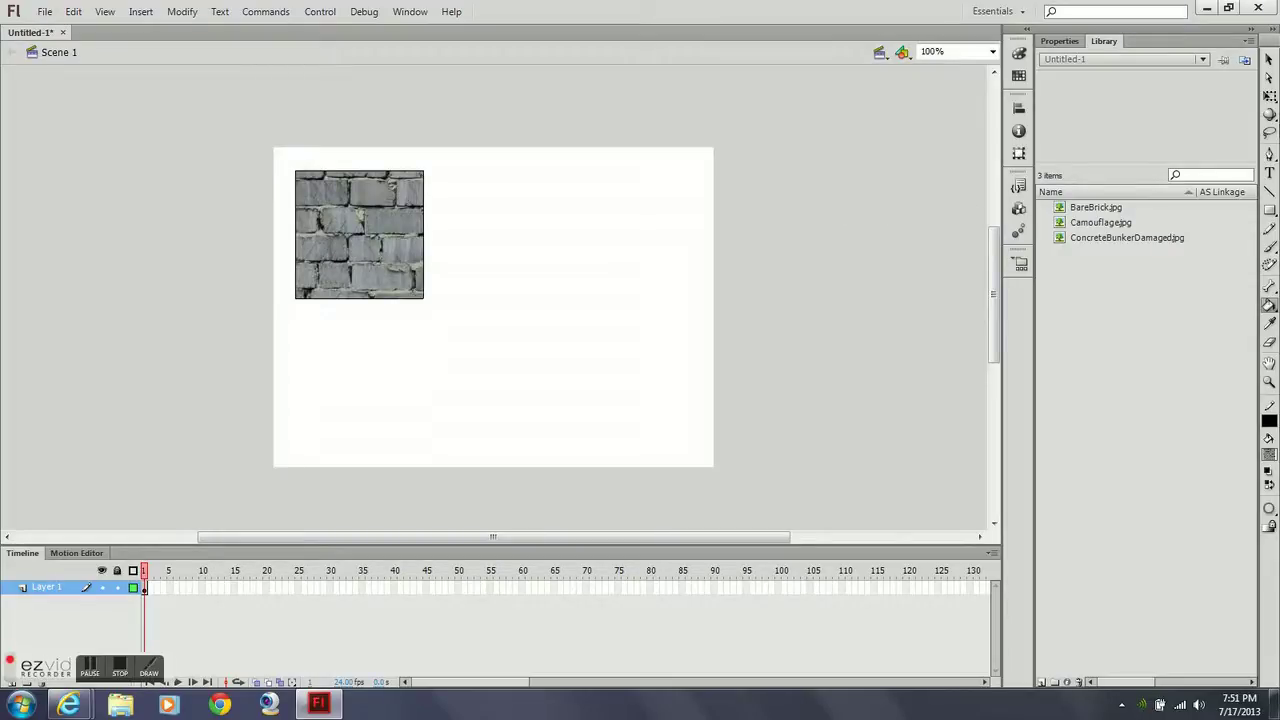
Shrink the brick bitmap fill with the Gradient Transform tool so it tiles finely
left_click(1272, 98)
left_click(1180, 114)
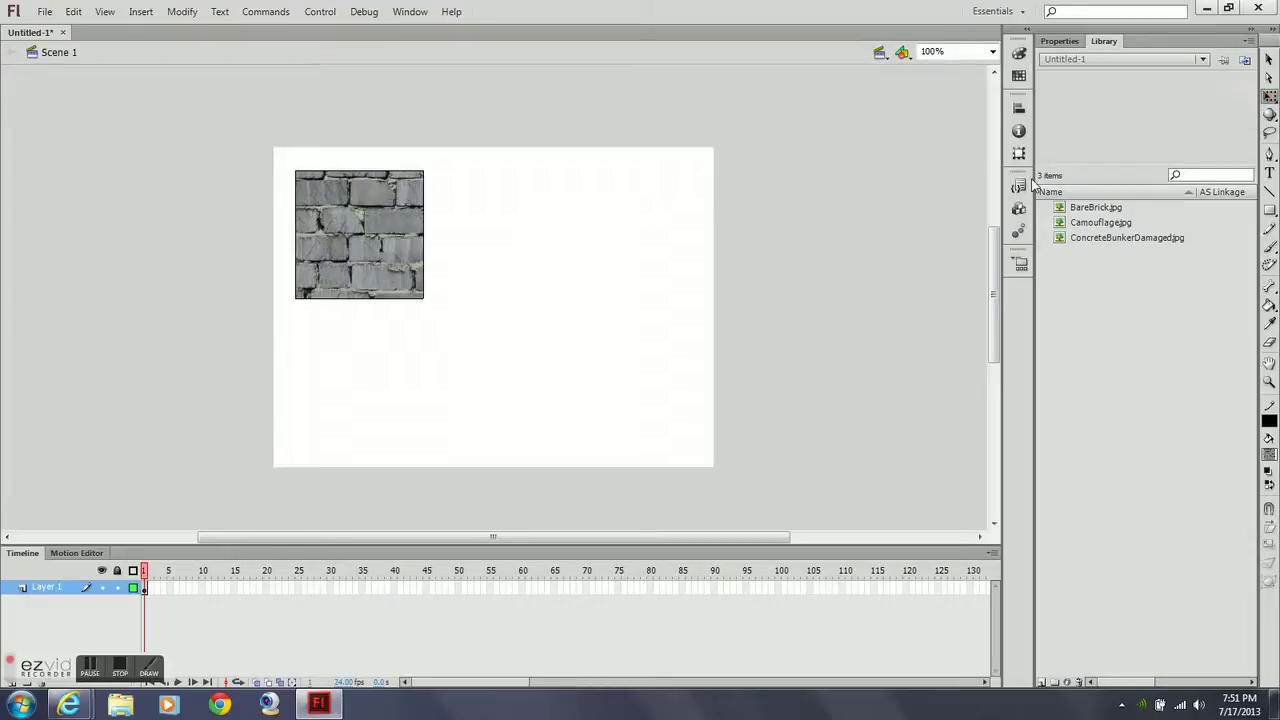
left_click(391, 241)
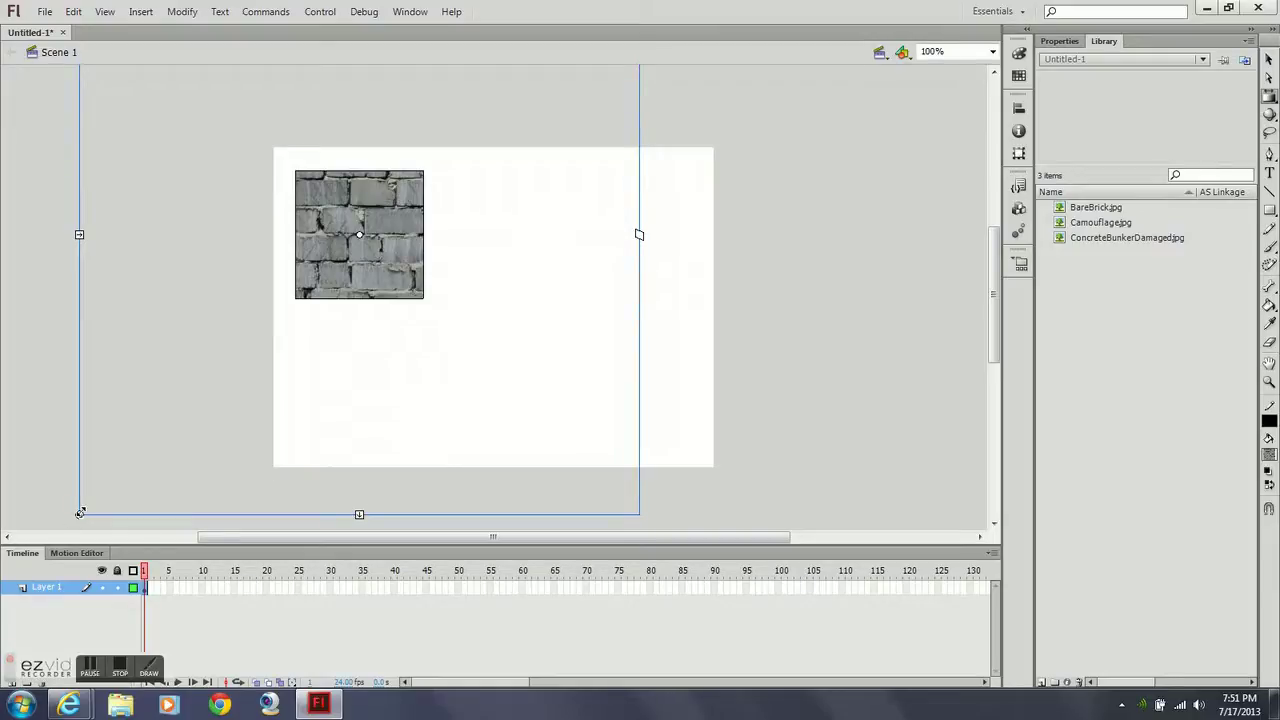
mouse_move(80, 512)
left_mouse_down()
mouse_move(117, 480)
mouse_move(82, 510)
left_mouse_up()
left_click_drag(286, 274, 312, 253)
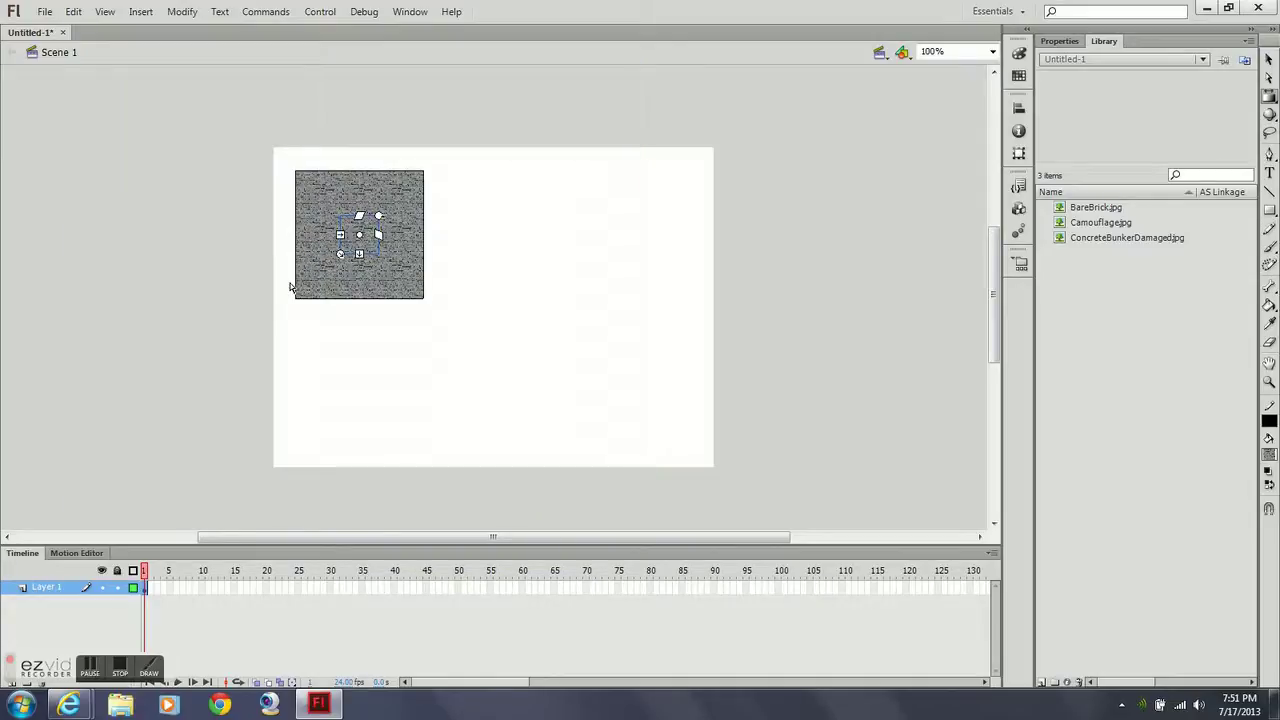
Zoom the stage to 200%, 400% and 800%, then choose Fit in Window
left_click(993, 52)
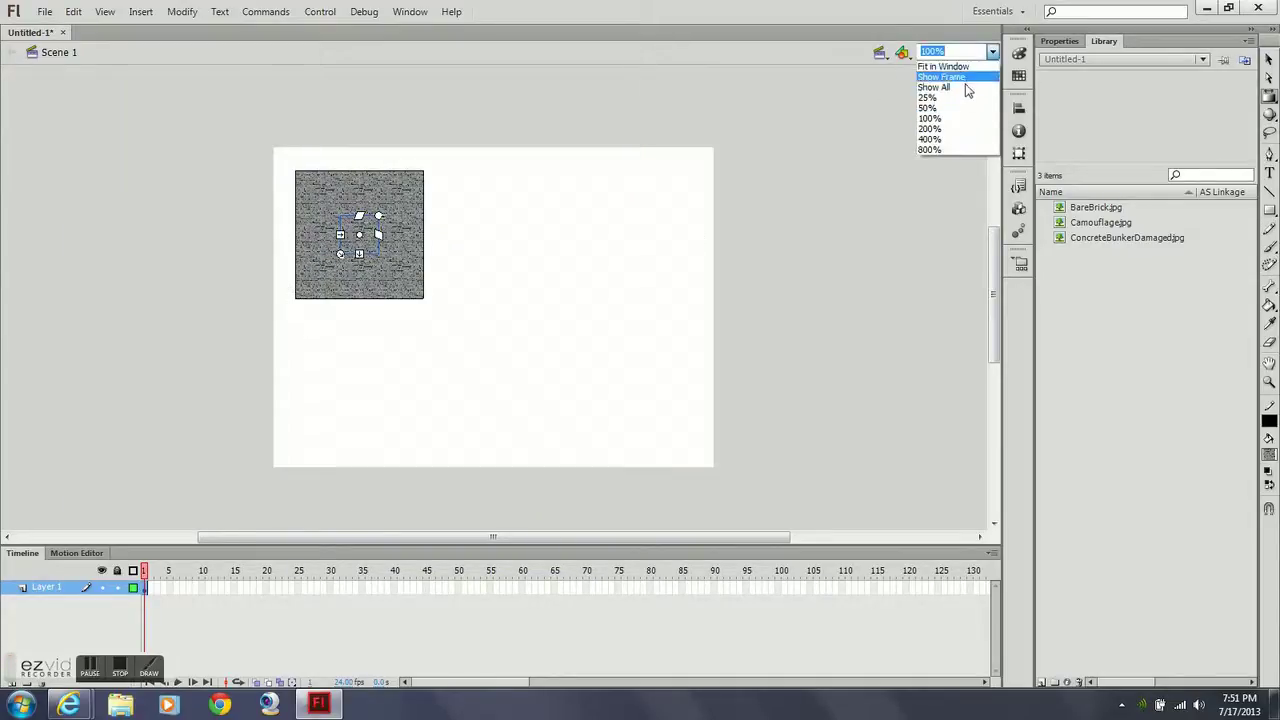
left_click(932, 129)
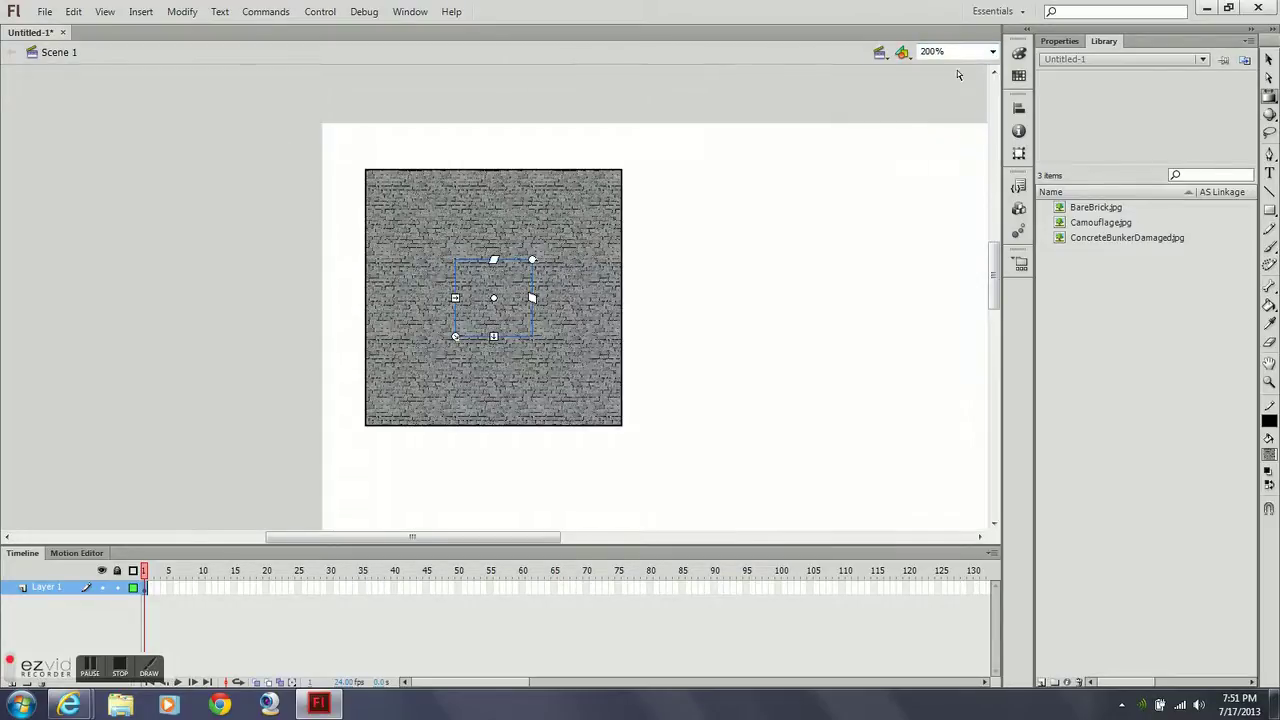
left_click(993, 52)
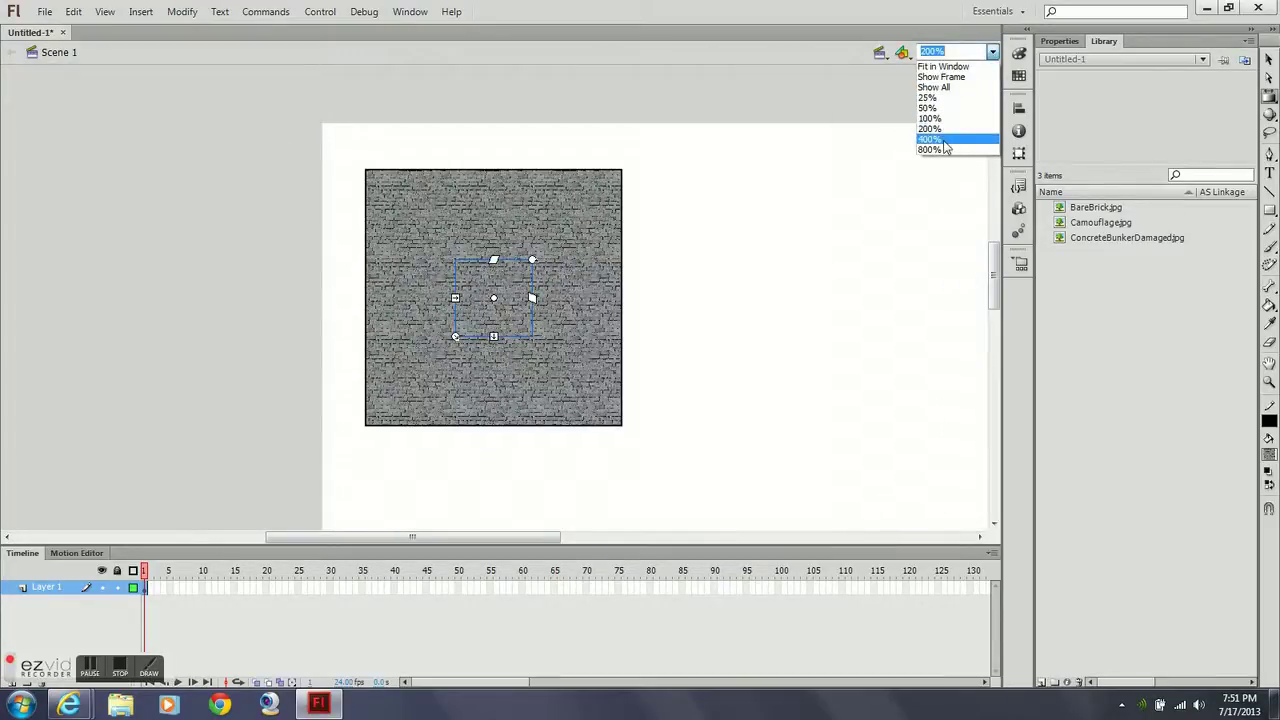
left_click(940, 140)
left_click(992, 52)
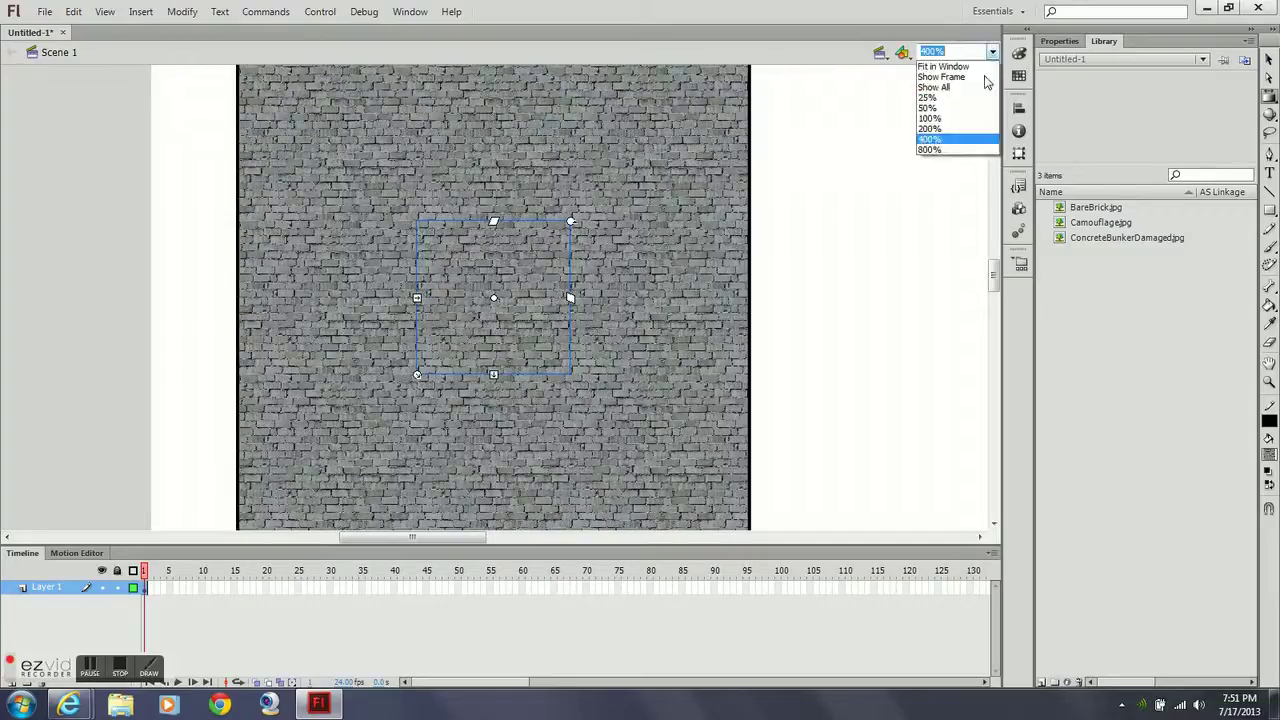
left_click(934, 149)
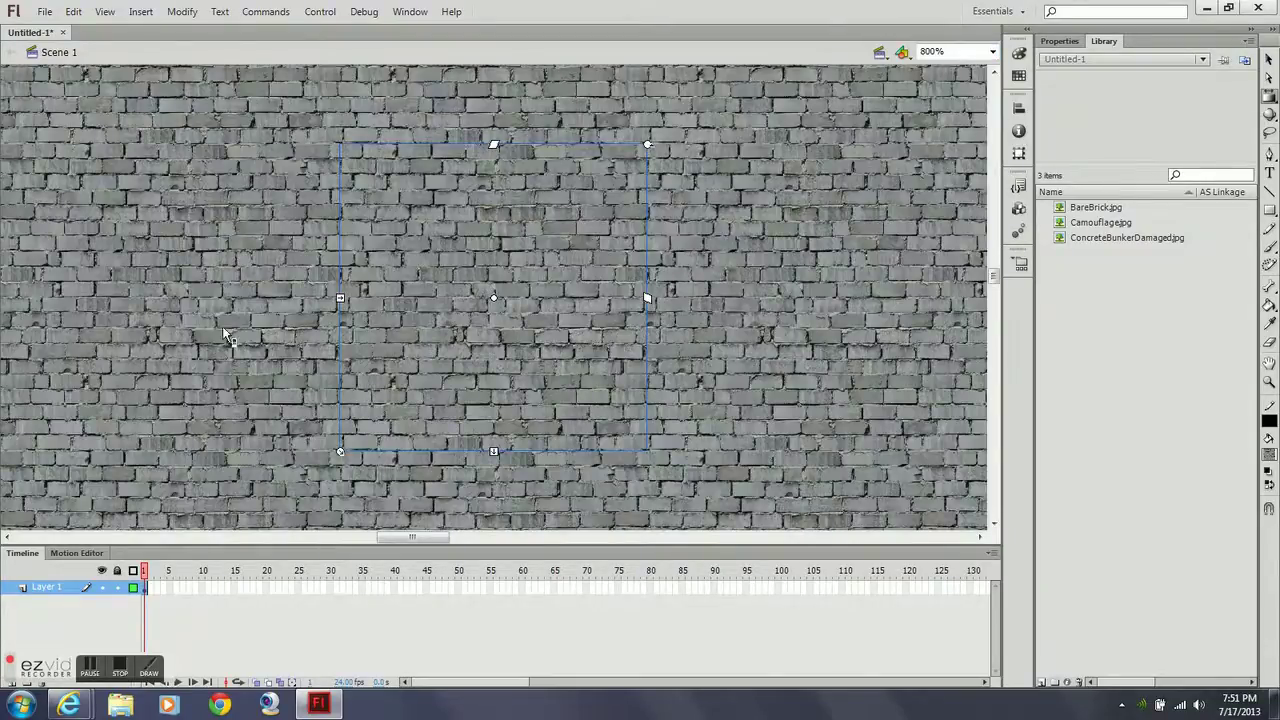
left_click(990, 52)
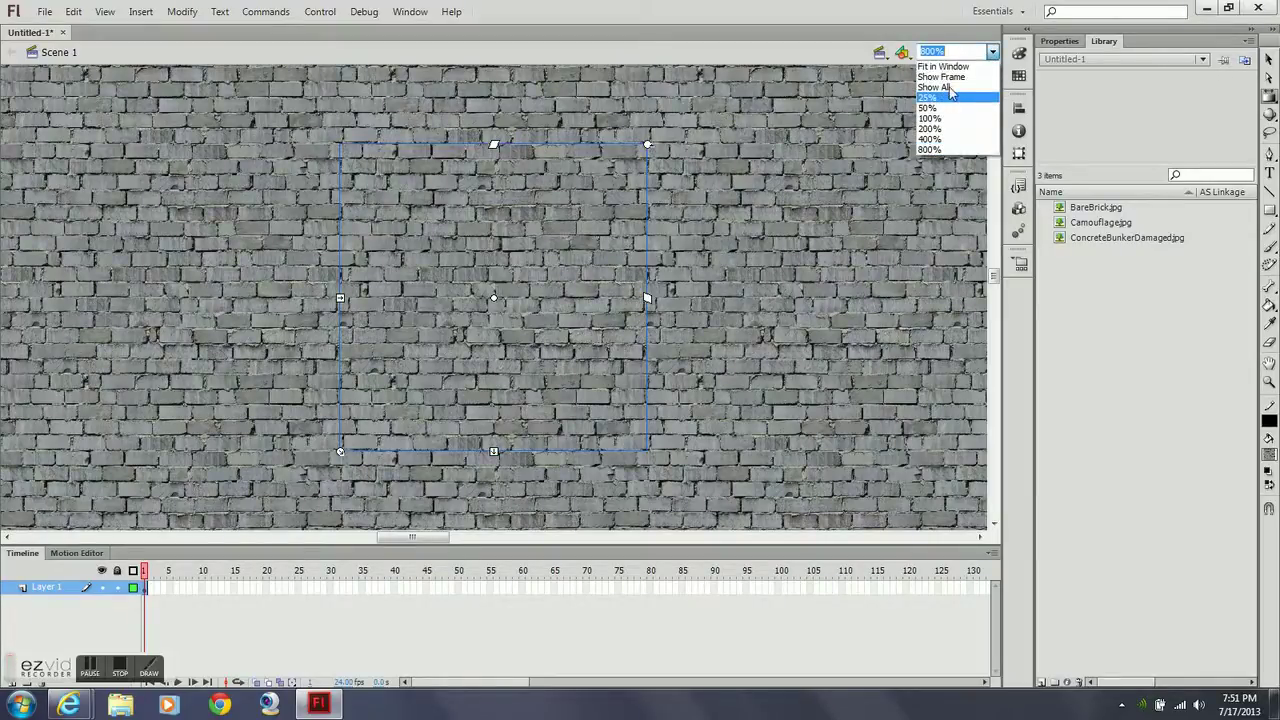
left_click(942, 66)
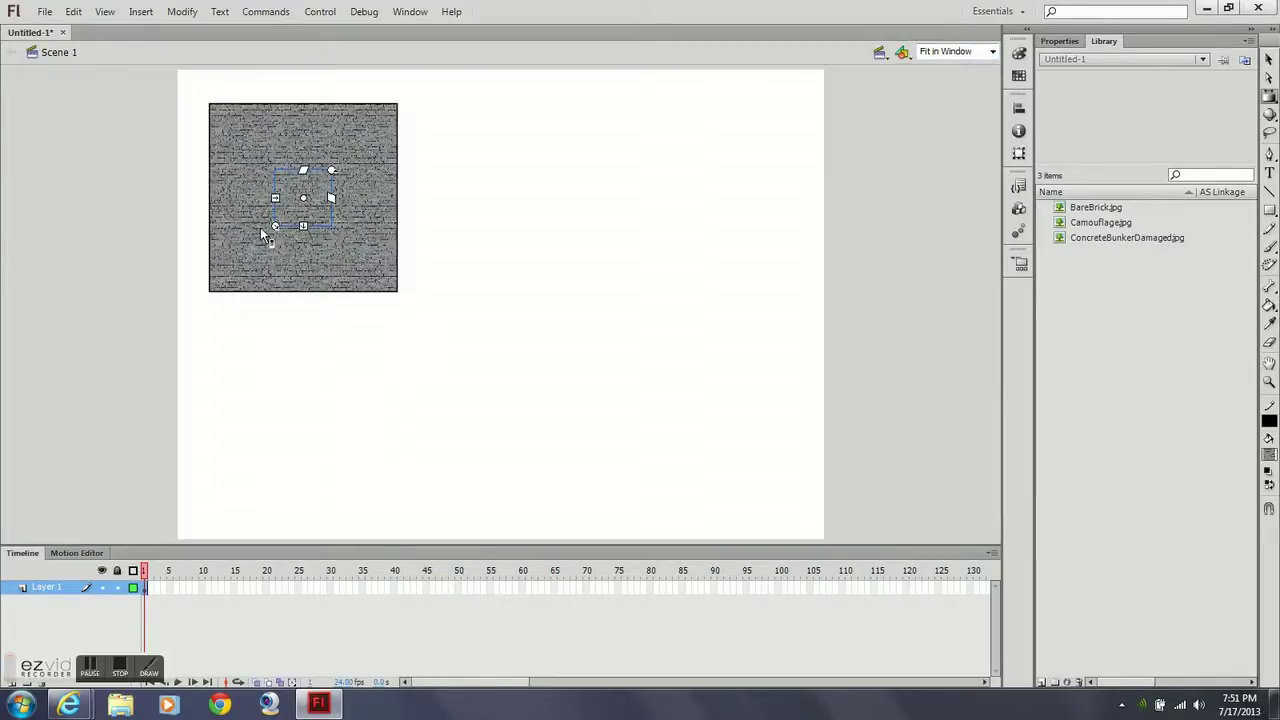
Enlarge, rotate and skew the brick fill so its bricks run diagonally, then deselect it
mouse_move(212, 283)
left_mouse_down()
mouse_move(183, 297)
mouse_move(228, 268)
left_mouse_up()
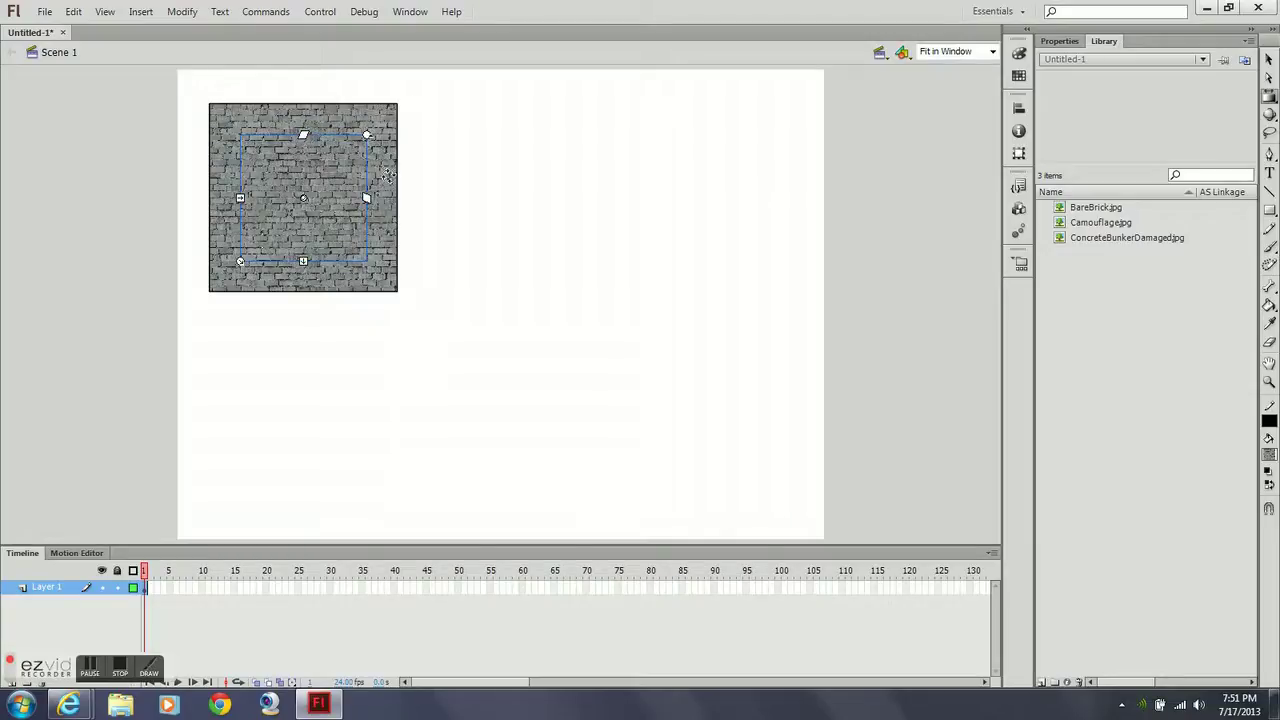
left_click_drag(386, 176, 388, 185)
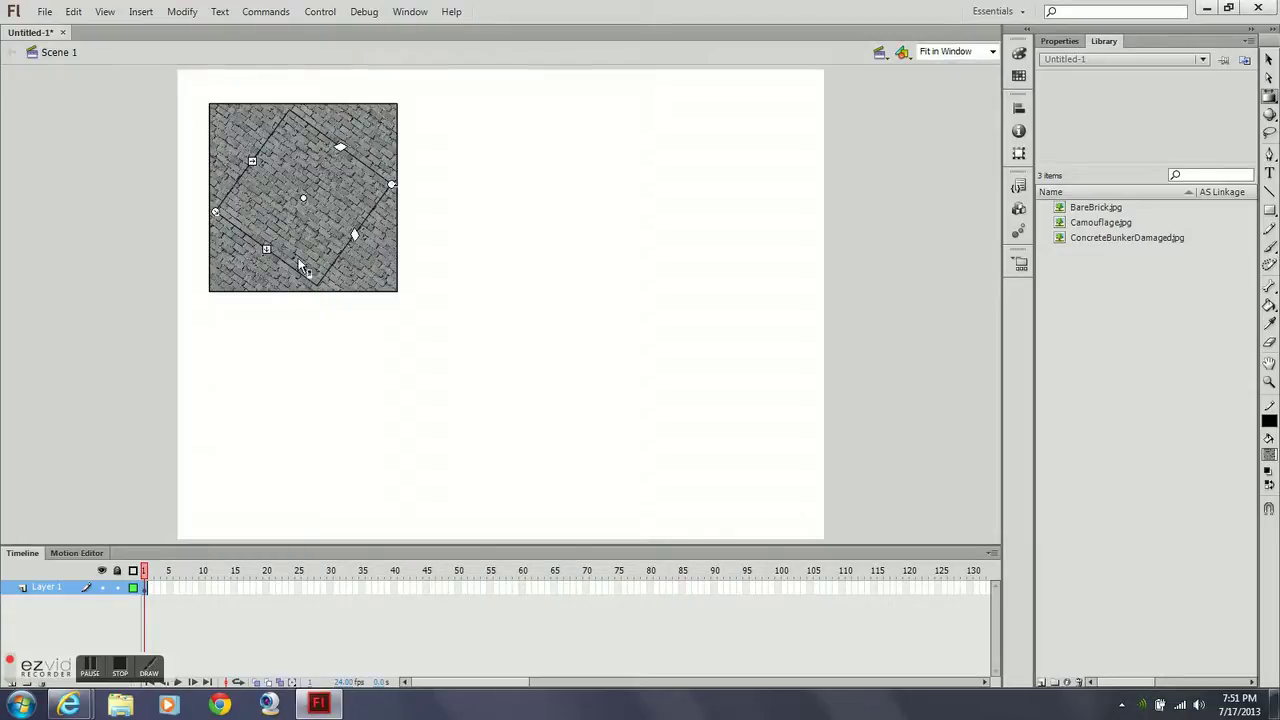
left_click_drag(266, 249, 262, 265)
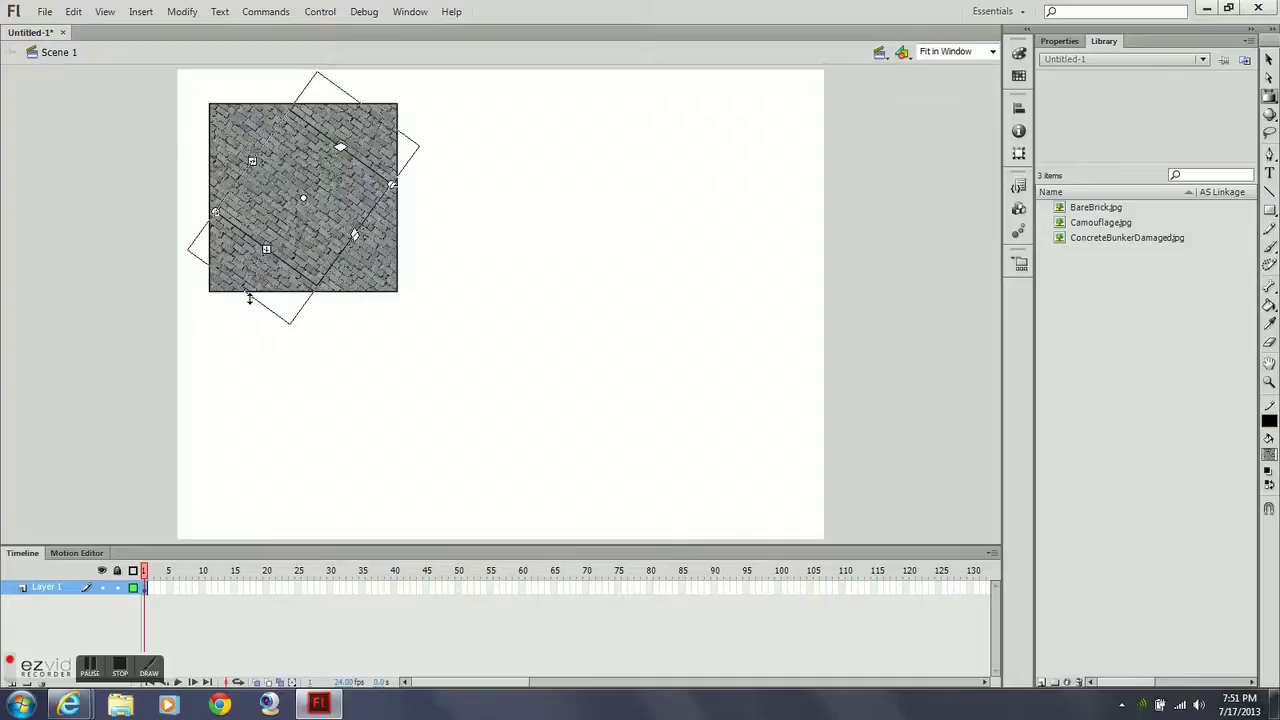
left_click_drag(250, 298, 241, 307)
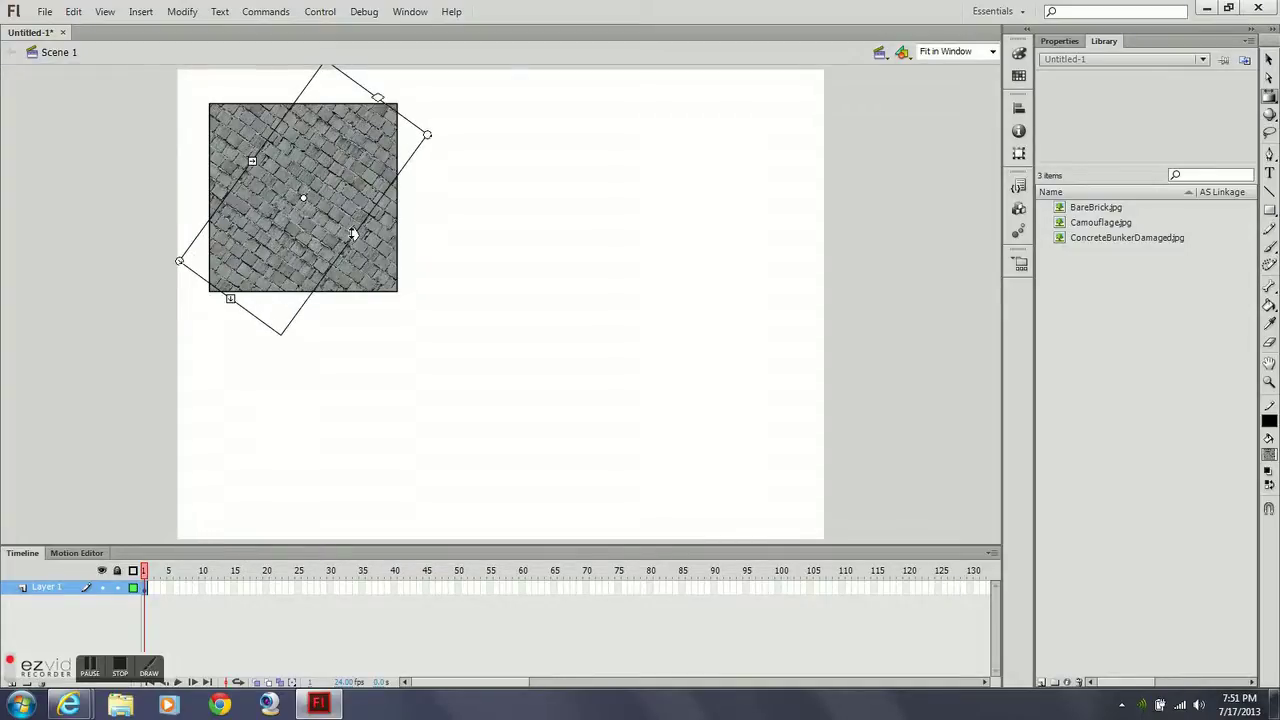
left_click_drag(353, 234, 408, 331)
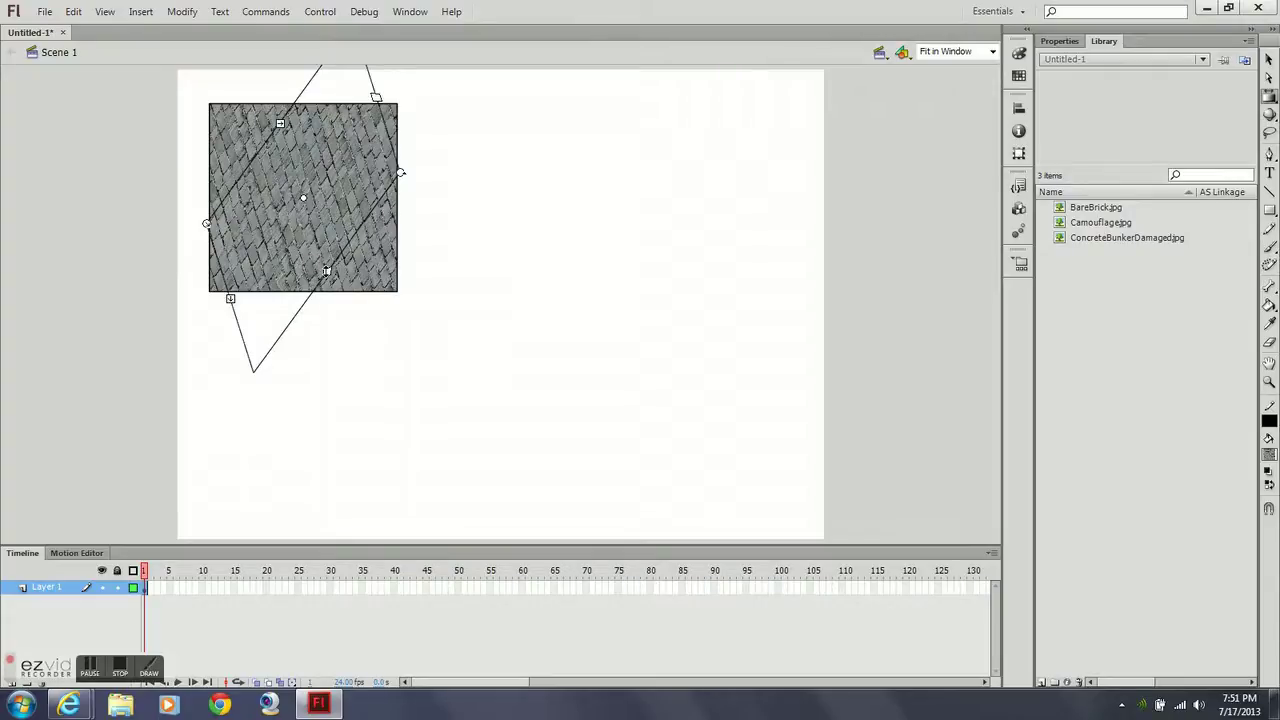
left_click_drag(326, 271, 352, 237)
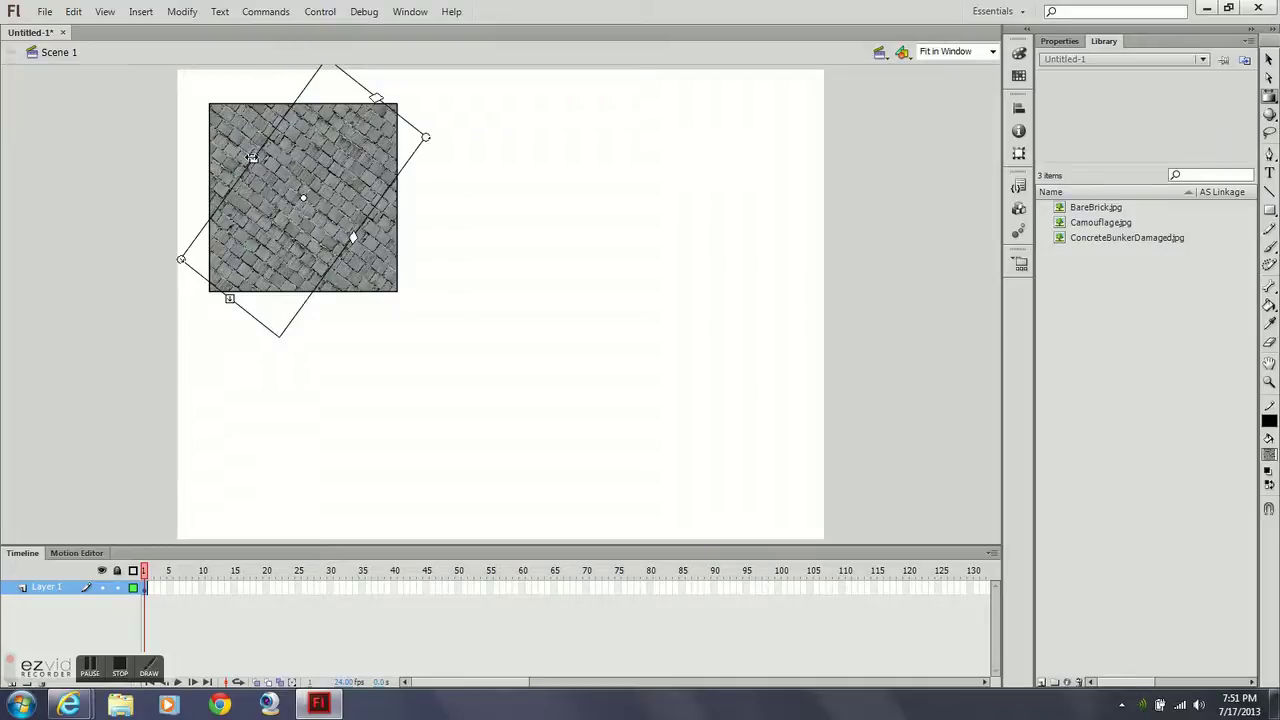
mouse_move(252, 157)
left_mouse_down()
mouse_move(282, 180)
mouse_move(242, 150)
left_mouse_up()
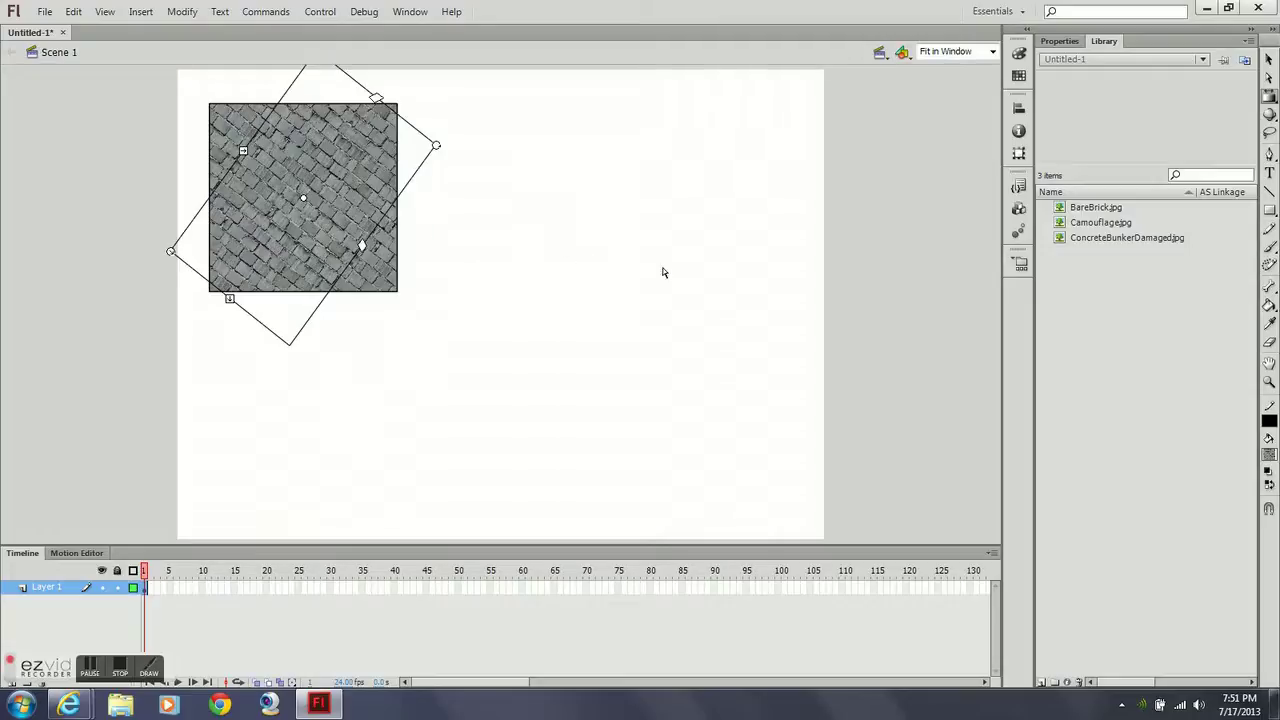
left_click(545, 267)
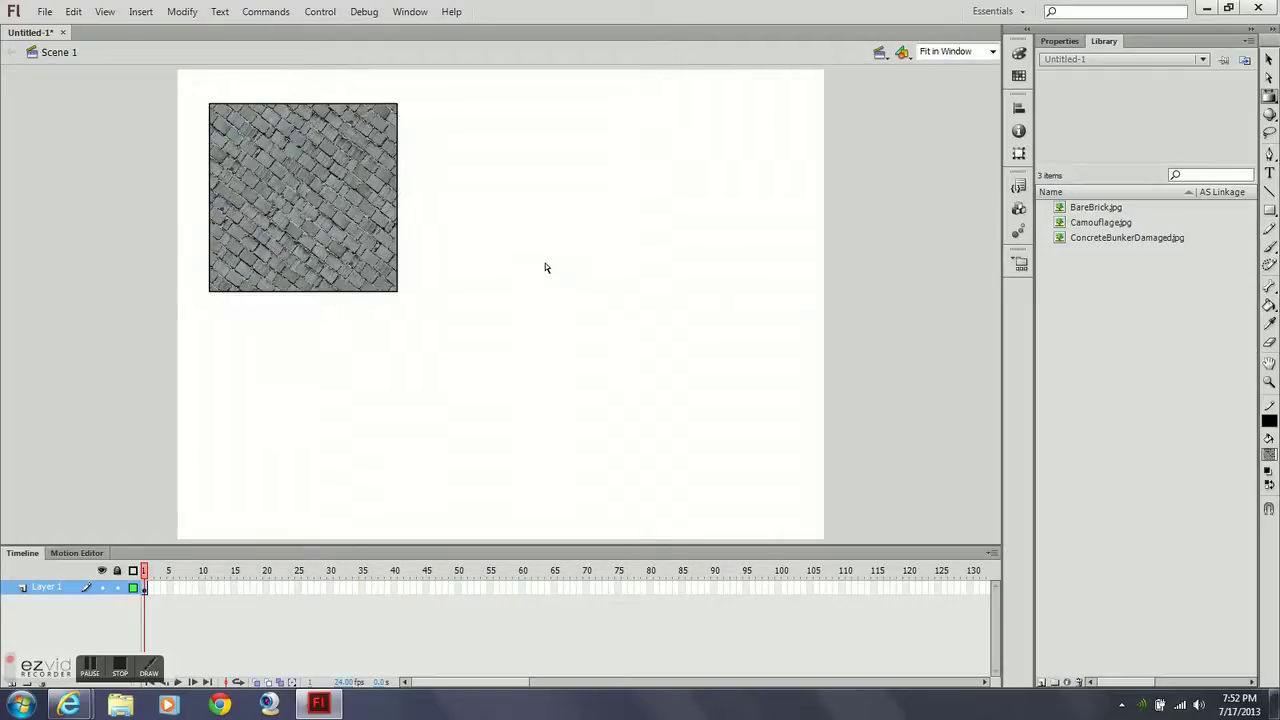
Add Layer 2 and draw a wide brick-filled rectangle in the lower middle of the stage
left_click(1269, 210)
left_click_drag(27, 654, 1100, 647)
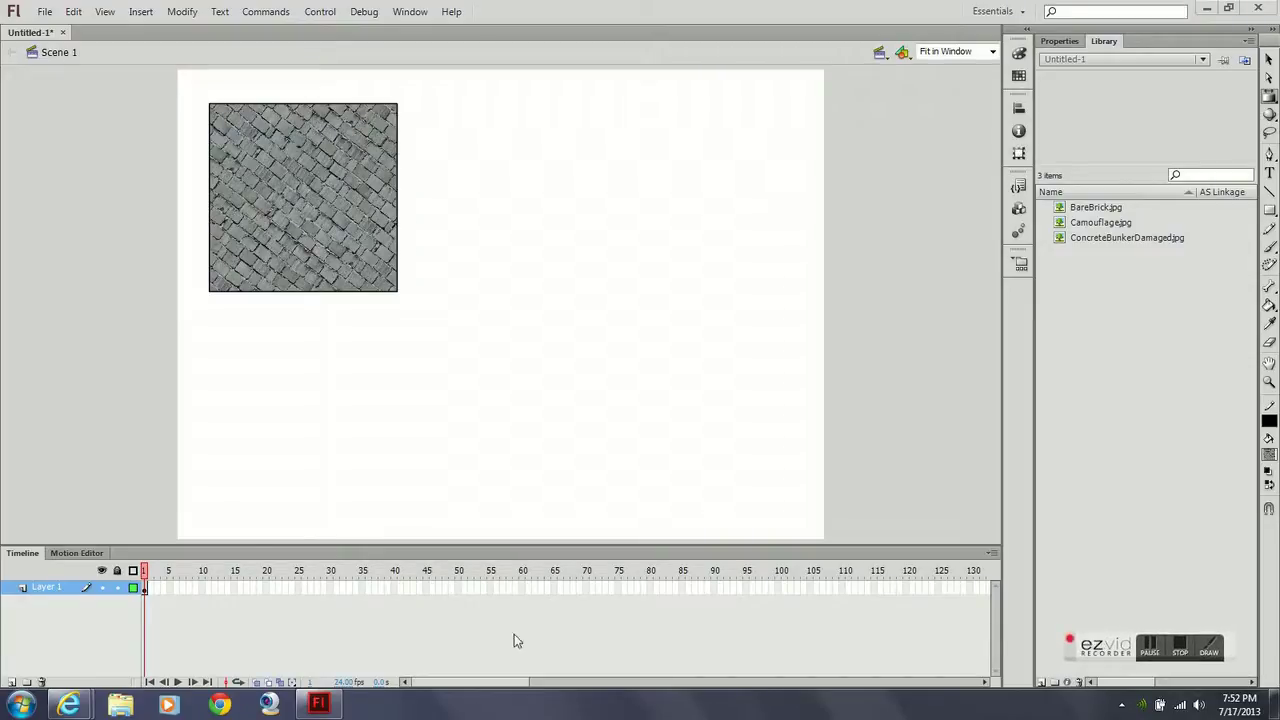
left_click(13, 681)
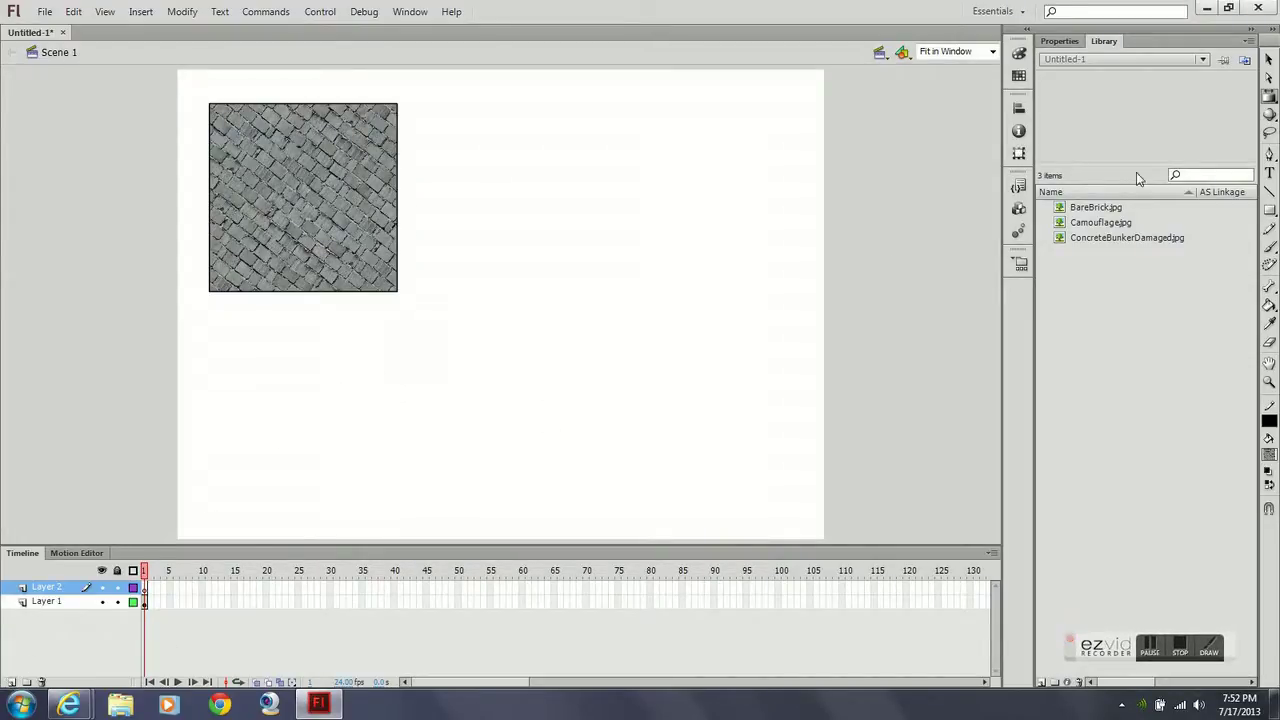
left_click(1269, 210)
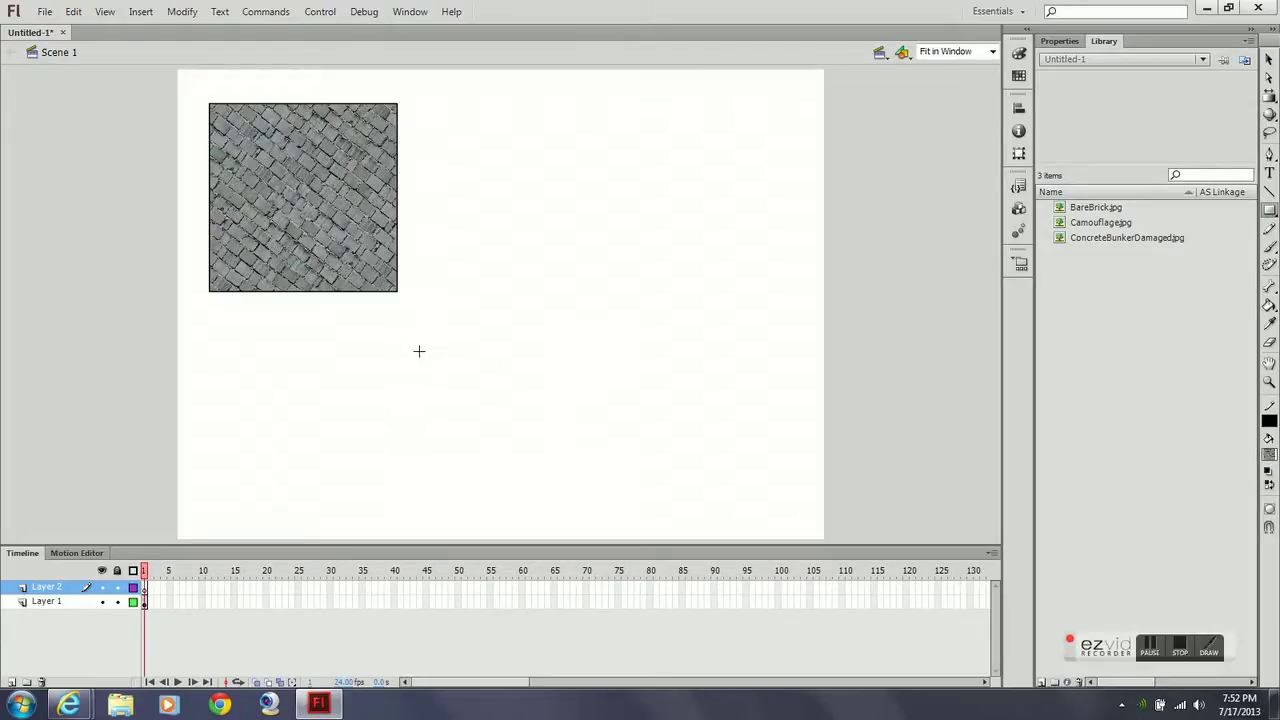
left_click_drag(423, 341, 761, 459)
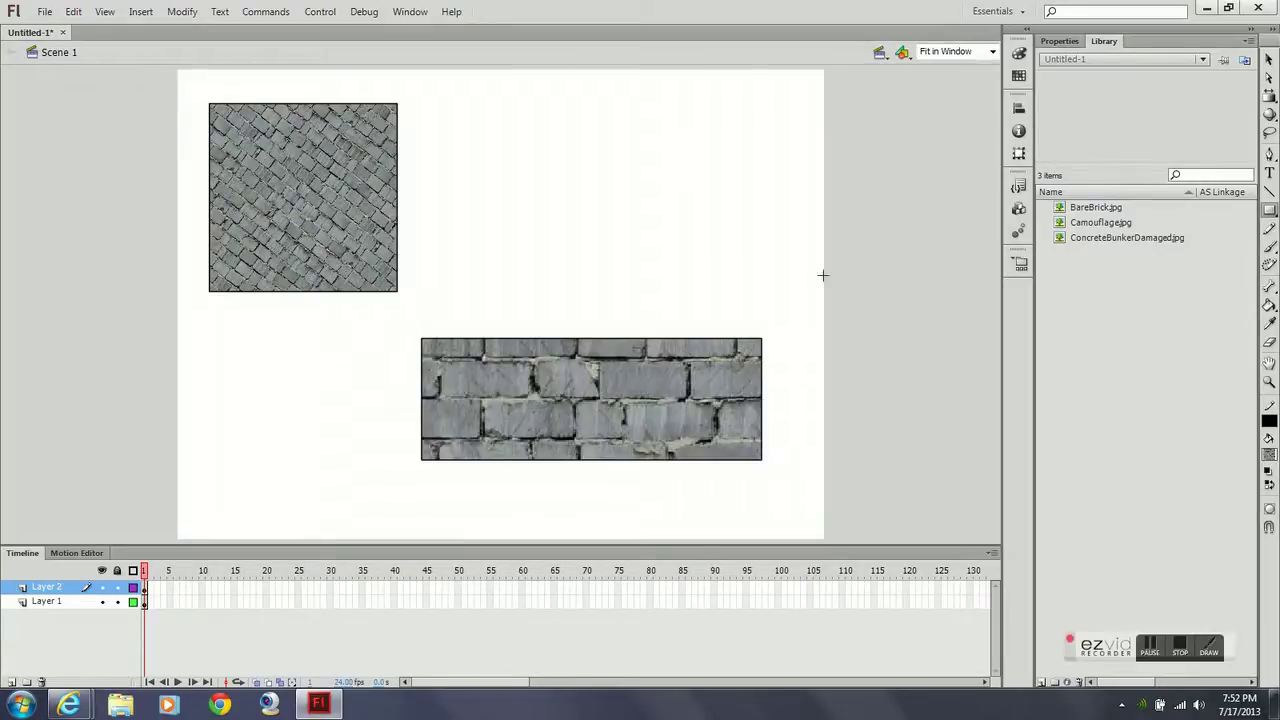
Rotate the brick rectangle about 30° clockwise, move it upper-right, stretch it taller, then deselect
left_click(1269, 97)
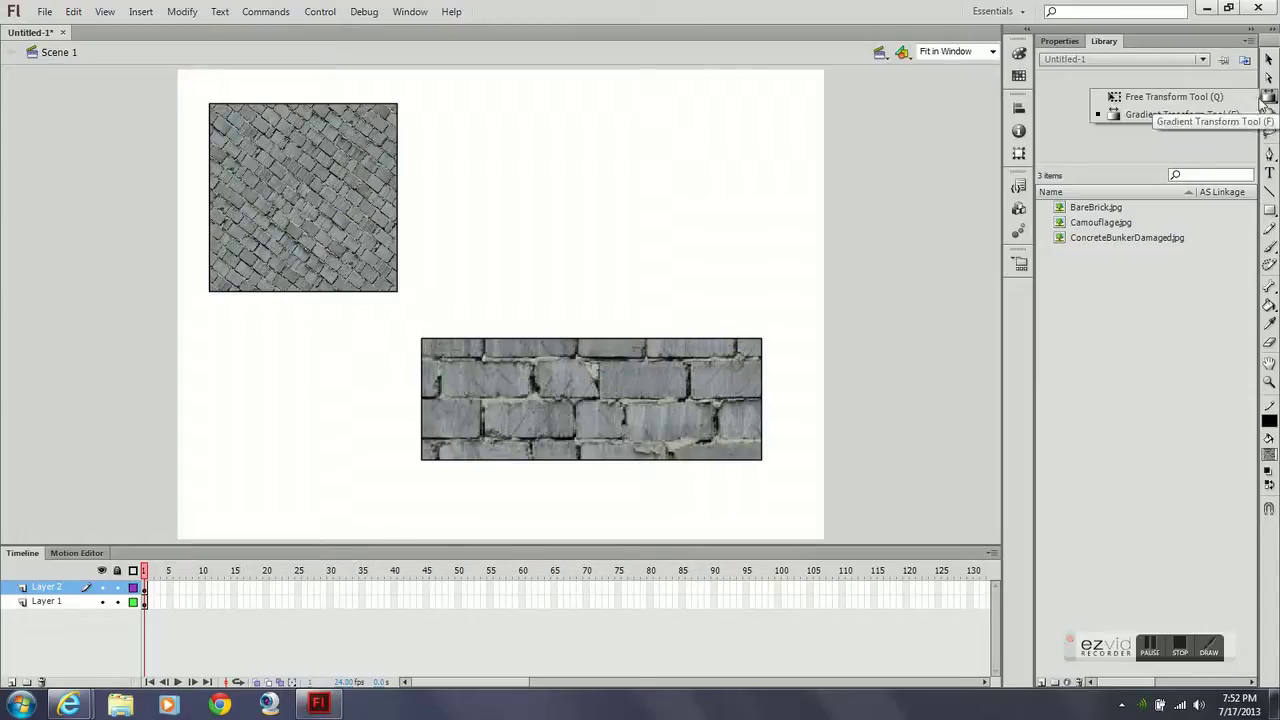
left_click(1200, 118)
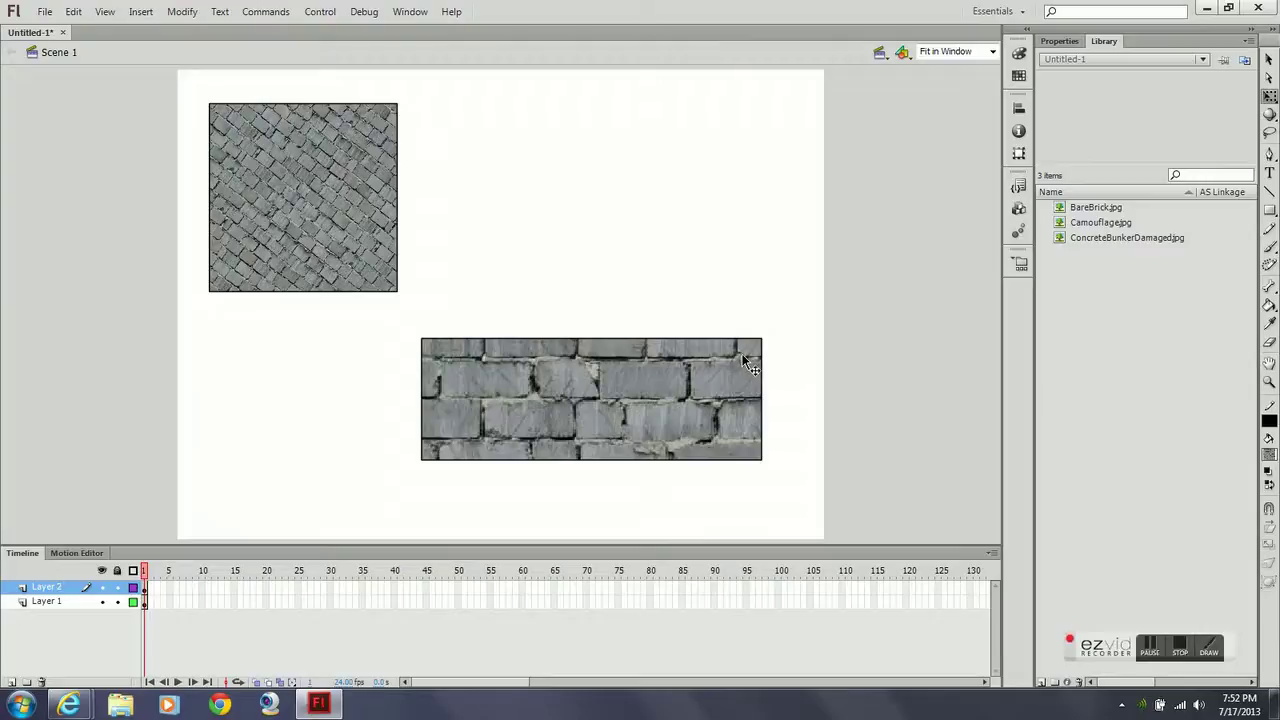
left_click(40, 601)
left_click(45, 587)
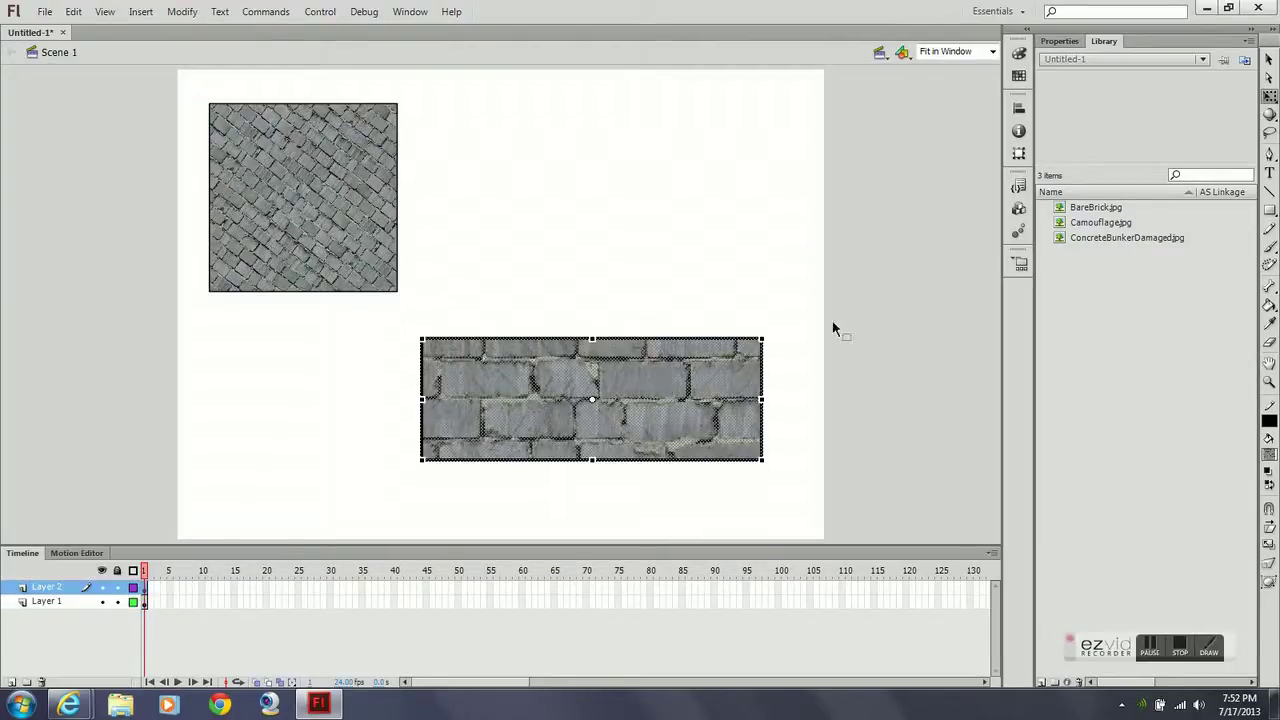
left_click_drag(779, 333, 789, 440)
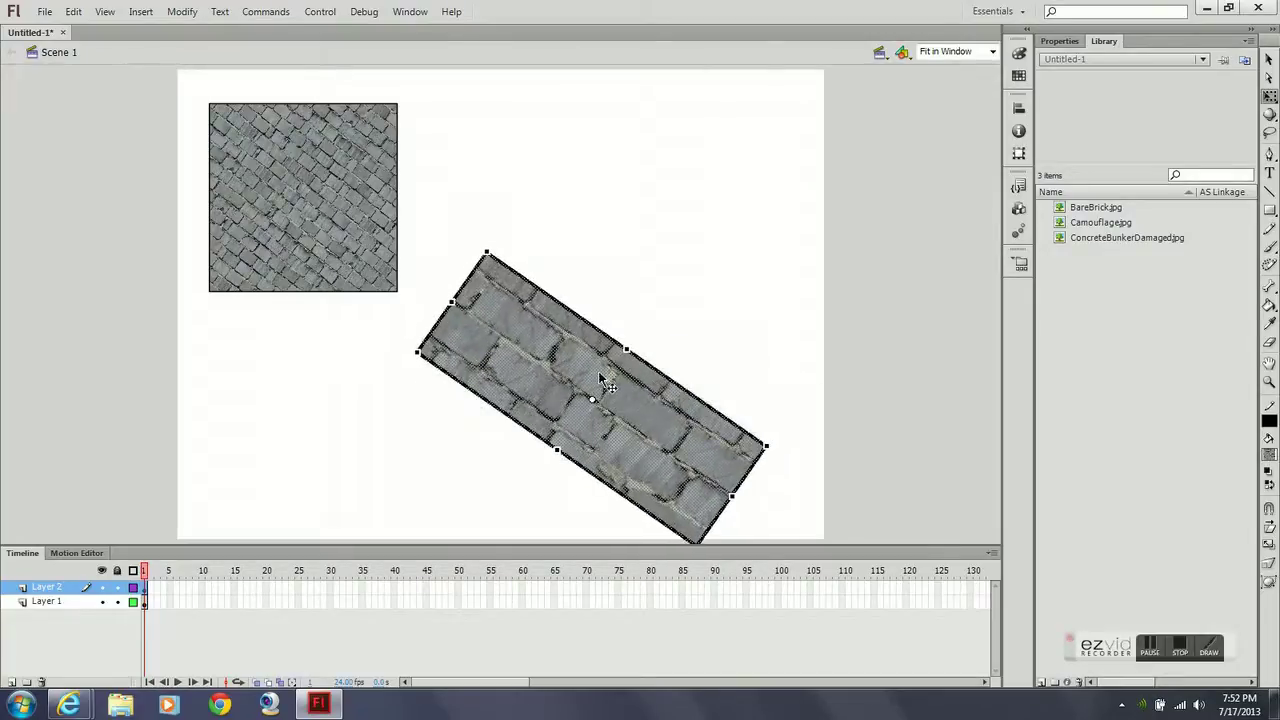
left_click_drag(605, 360, 635, 210)
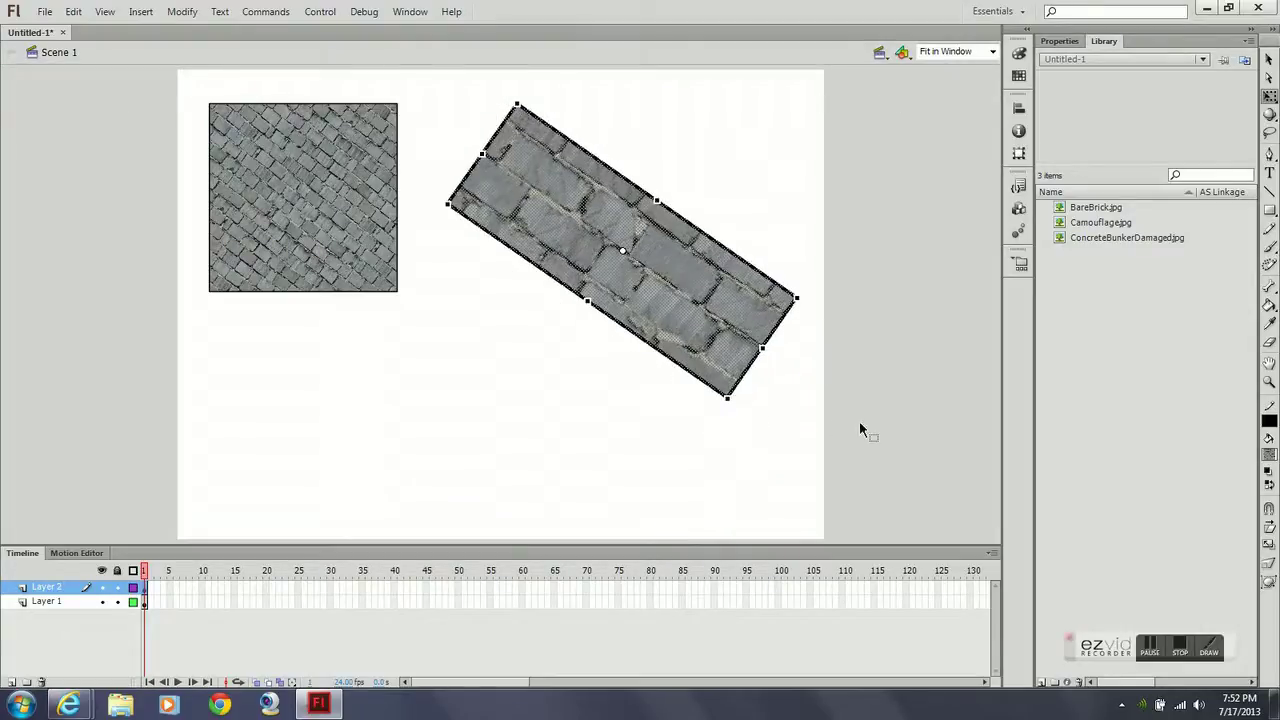
left_click_drag(659, 200, 679, 172)
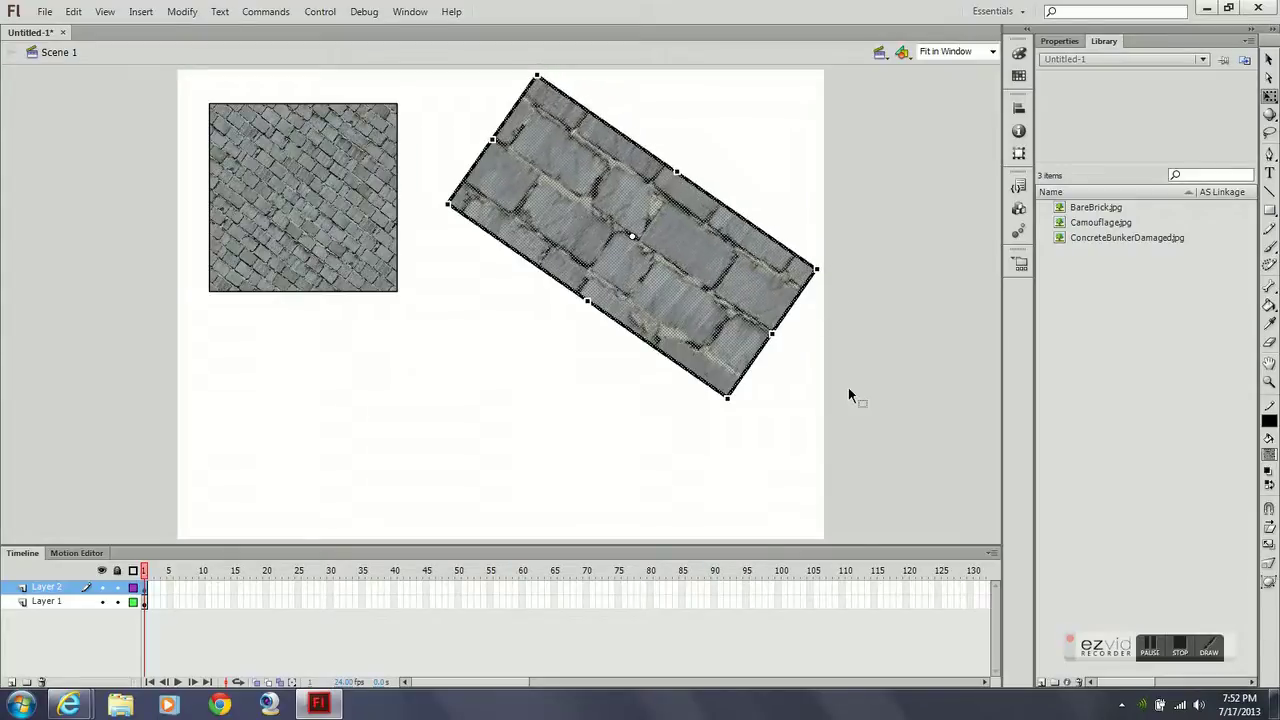
left_click(867, 268)
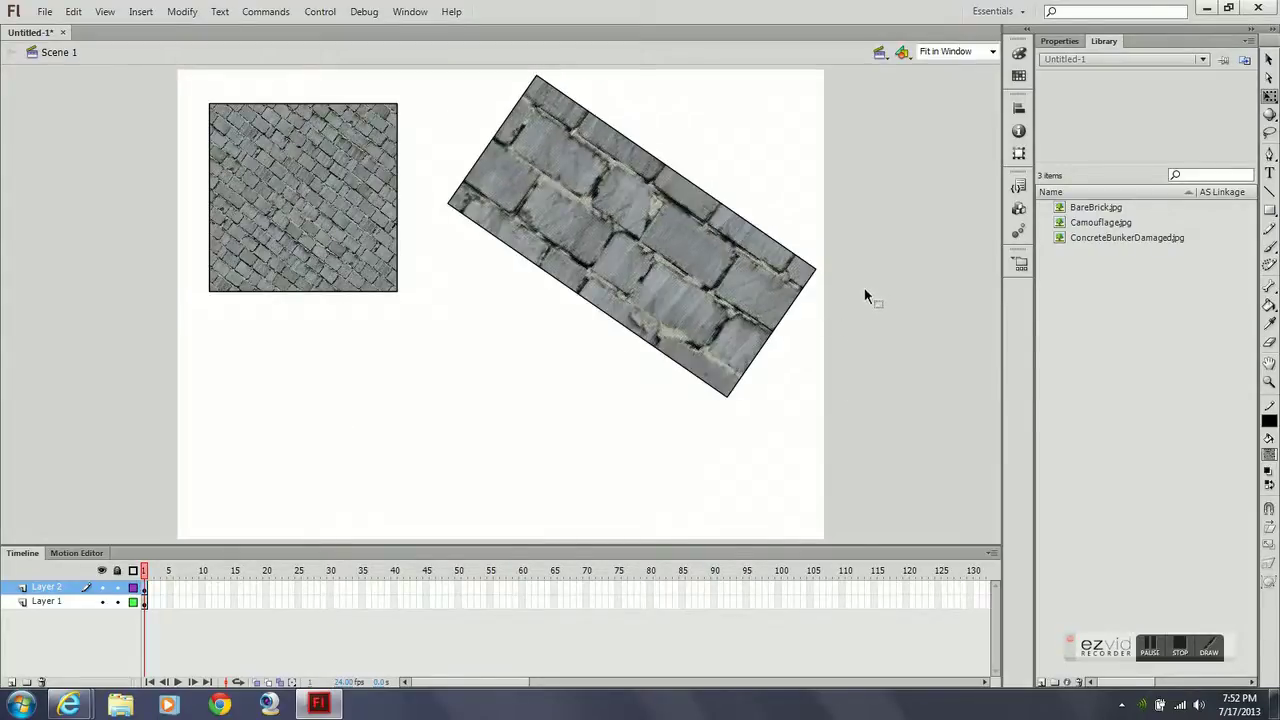
Fill the tilted rectangle with dark brown using the Paint Bucket
left_click(1270, 455)
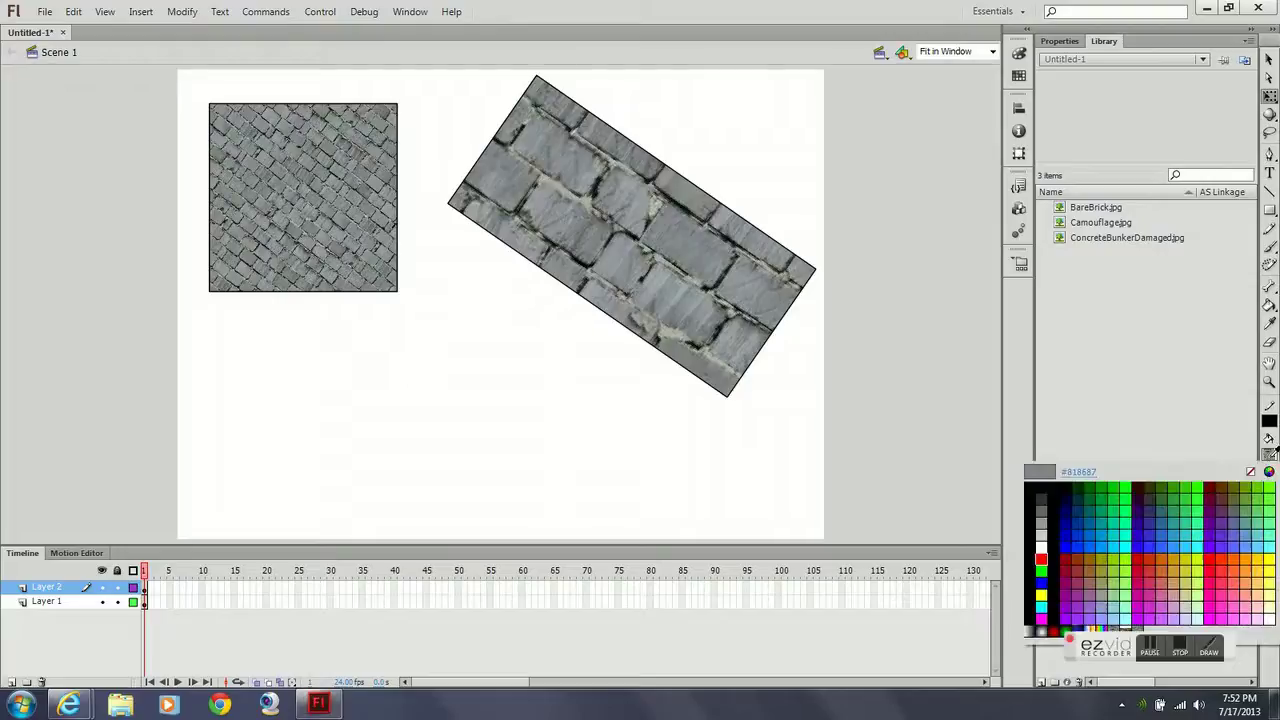
left_click(1136, 621)
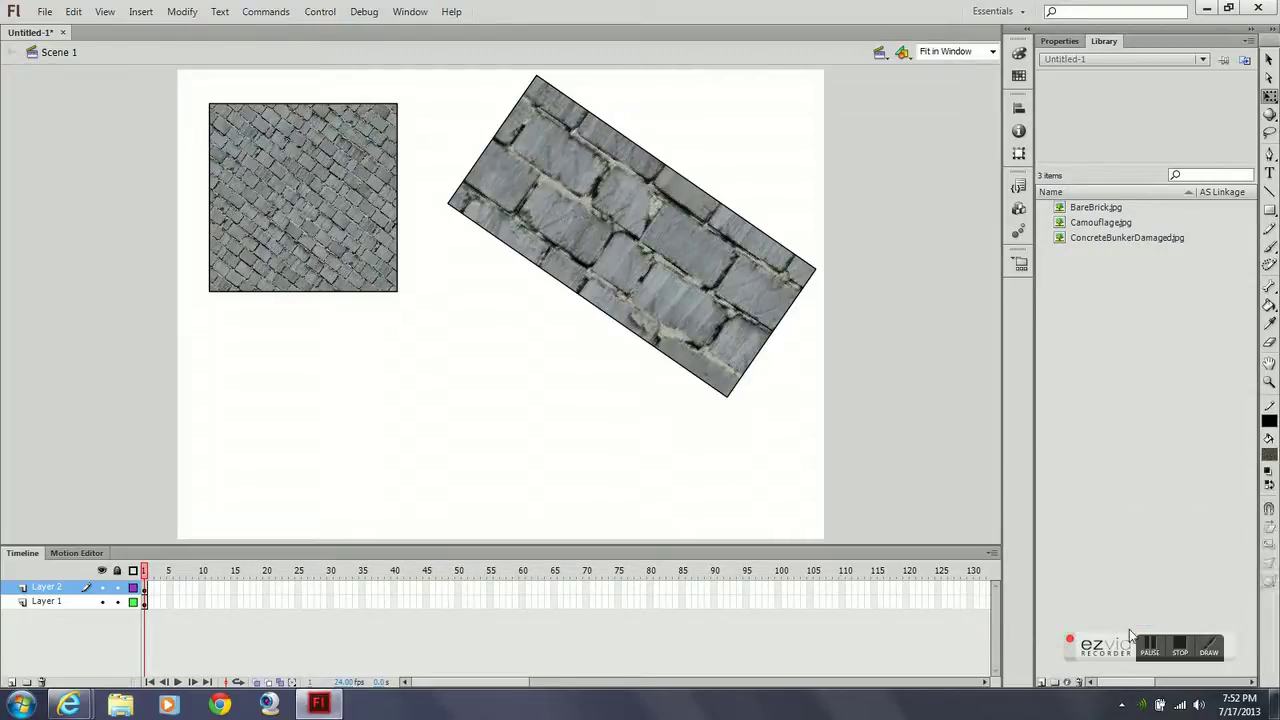
left_click(1269, 305)
left_click(624, 265)
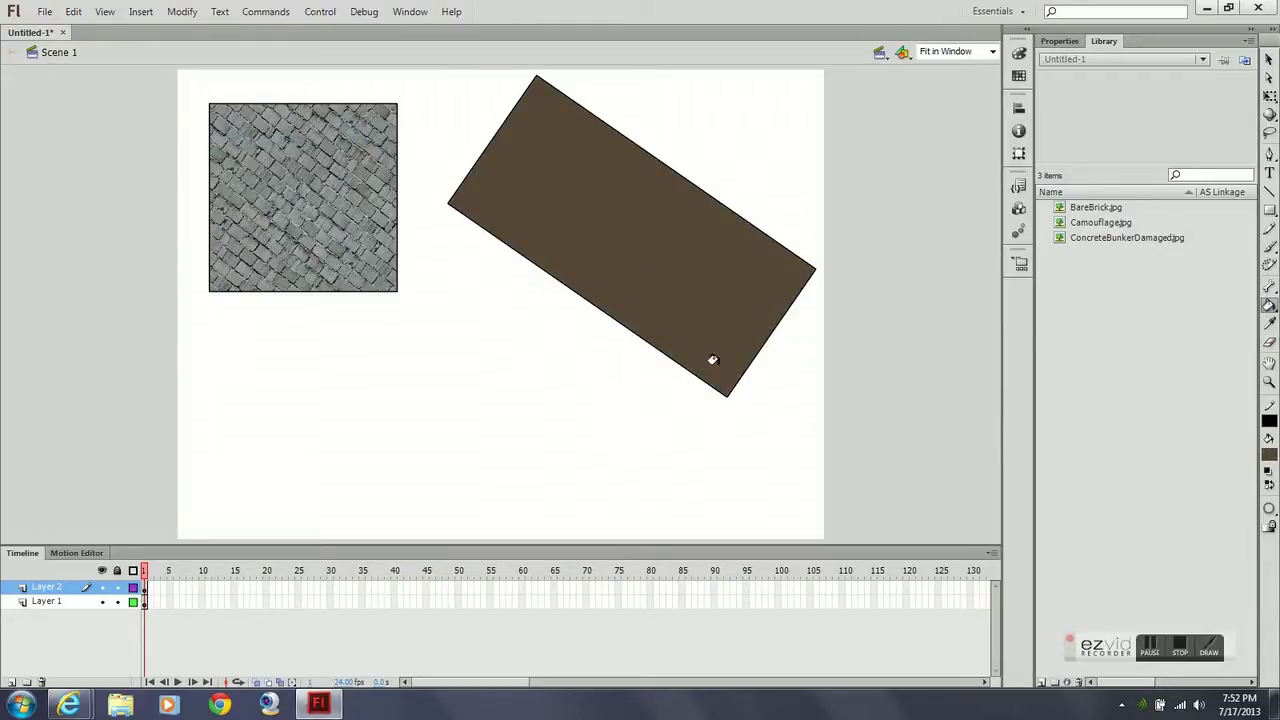
Replace the tilted rectangle's fill with the Camouflage bitmap swatch
left_click(1268, 455)
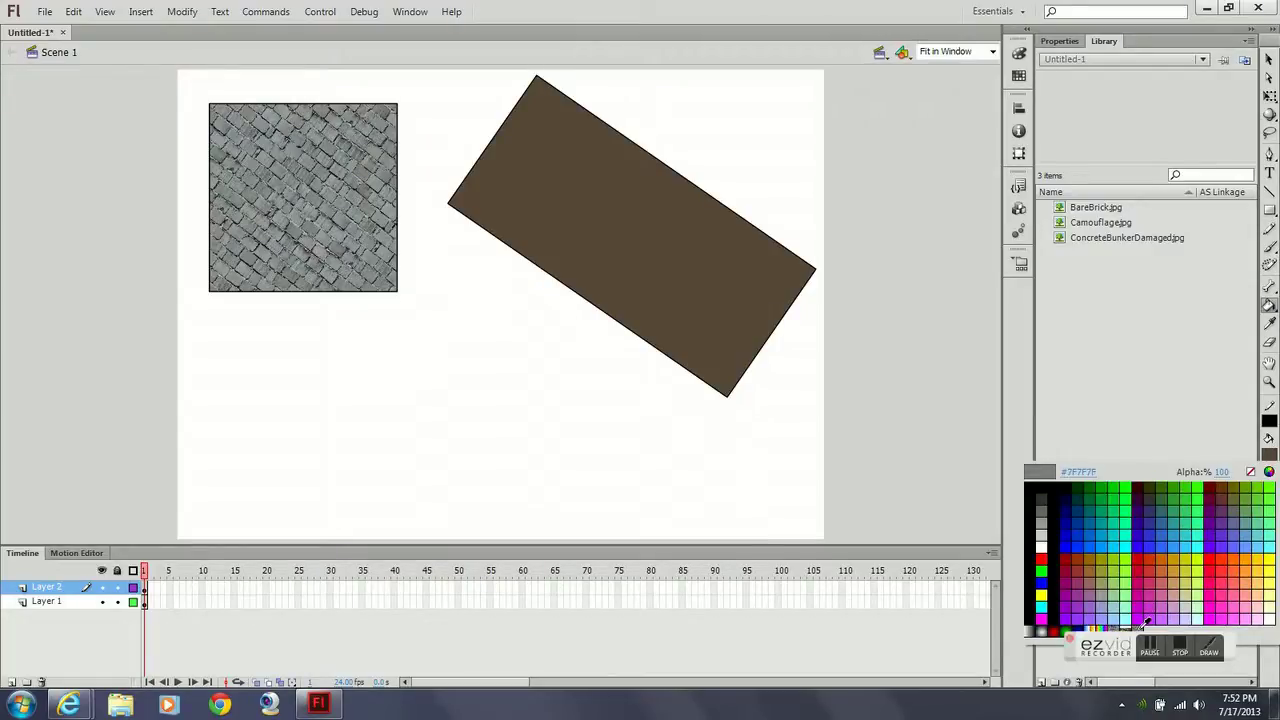
left_click_drag(1110, 640, 1108, 435)
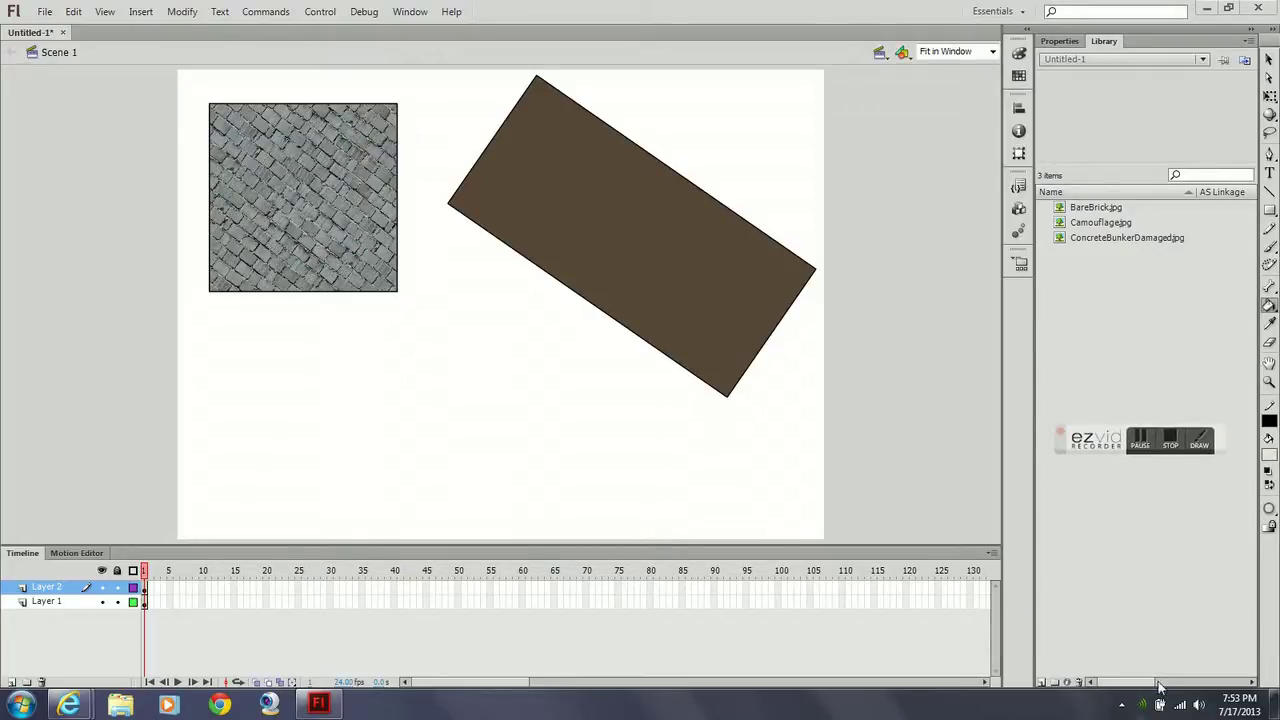
left_click(1268, 455)
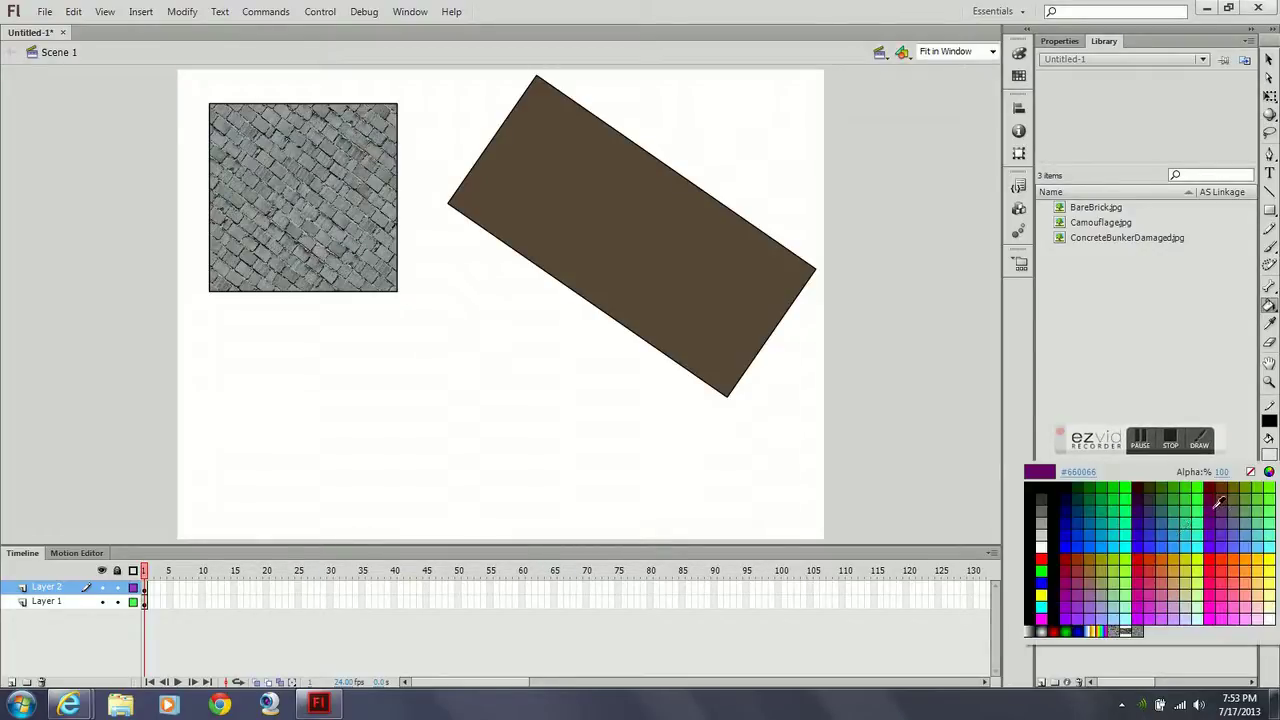
left_click(1134, 626)
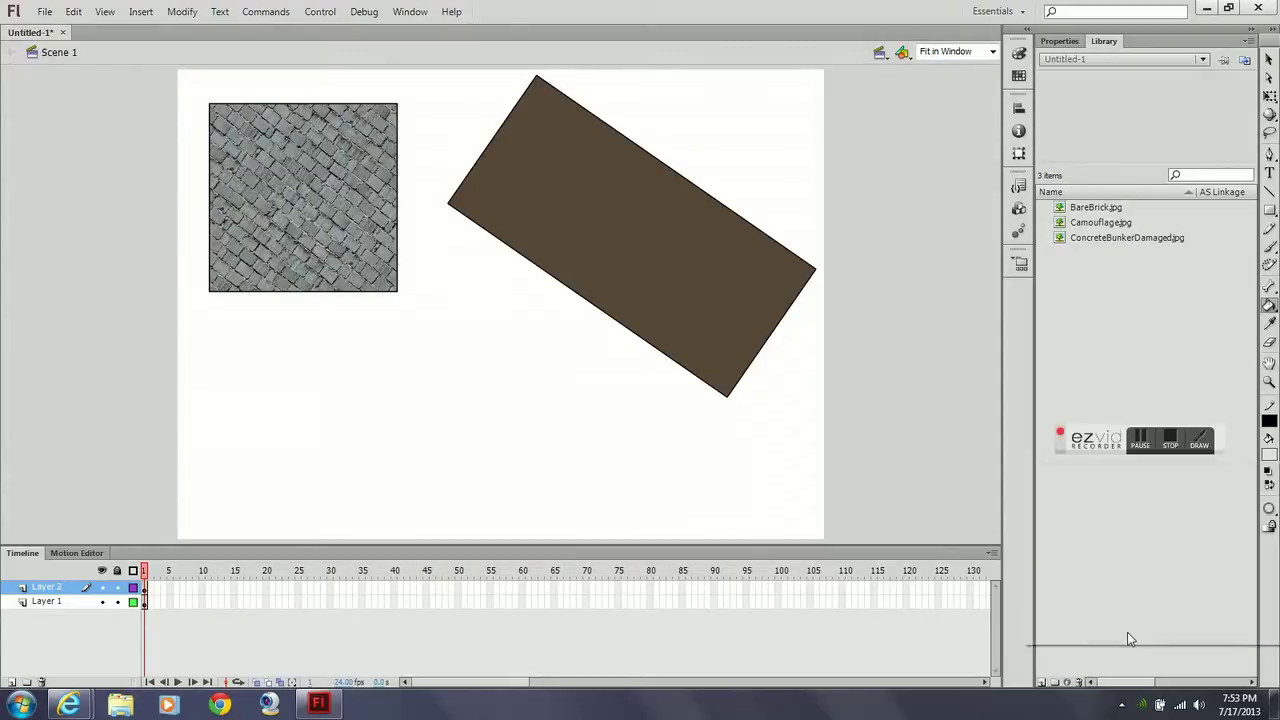
left_click(703, 297)
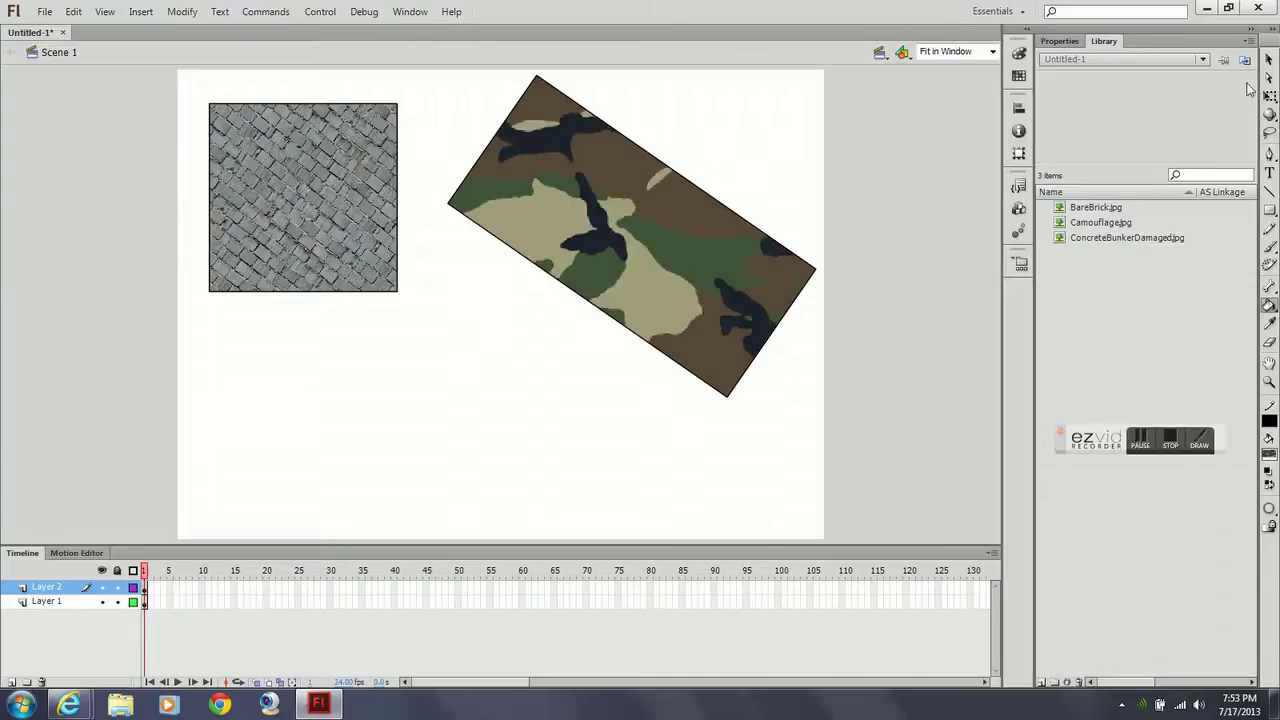
Shrink the camouflage fill's tiles to a much smaller scale with the Gradient Transform tool
key("f")
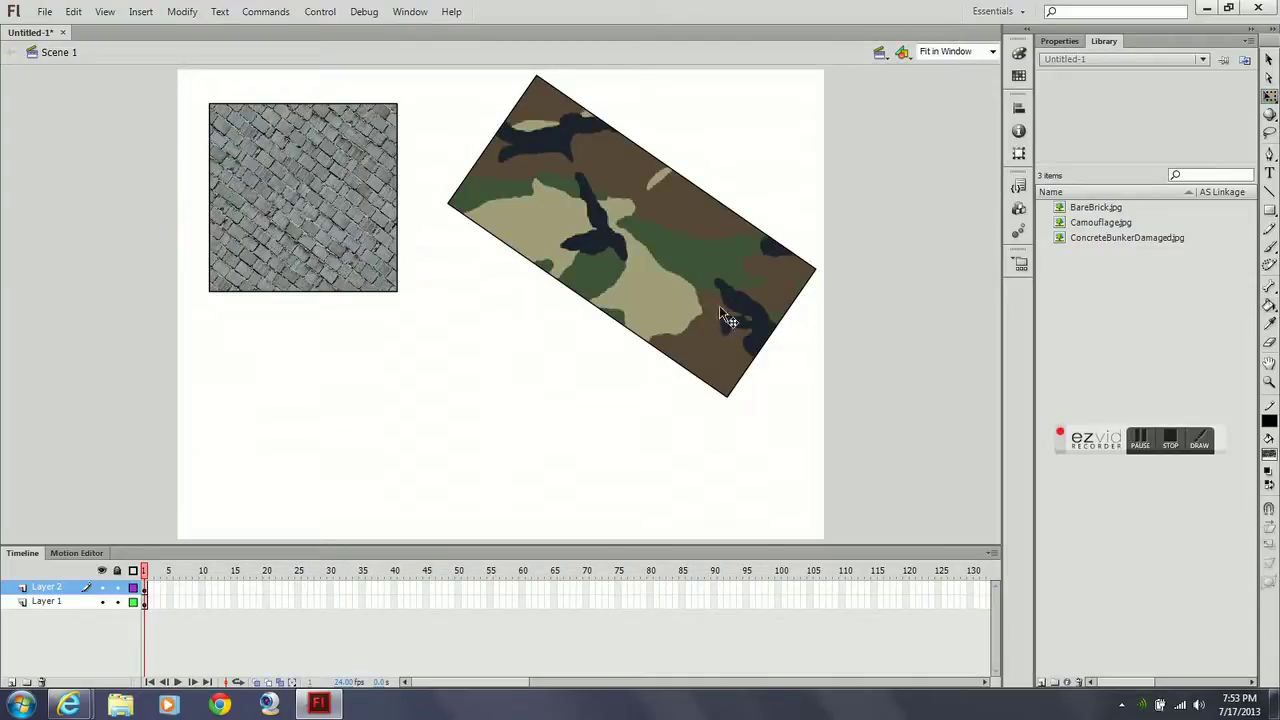
left_click(628, 270)
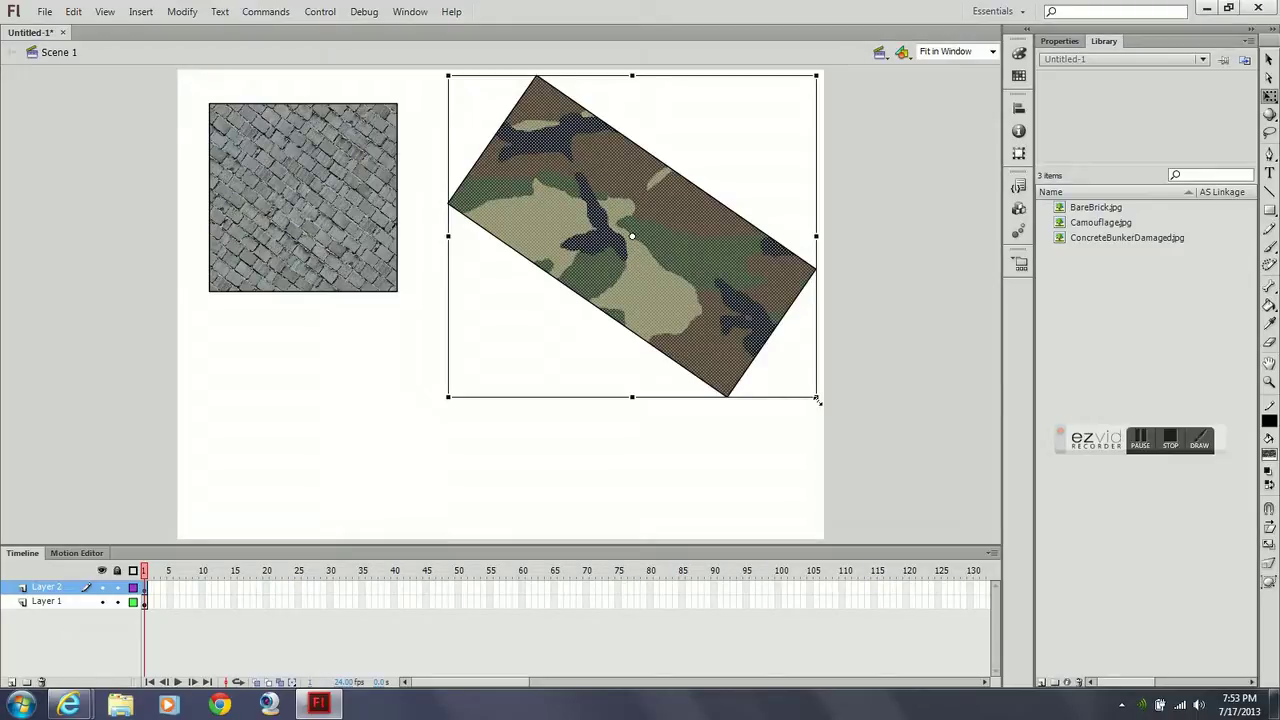
left_click(1268, 108)
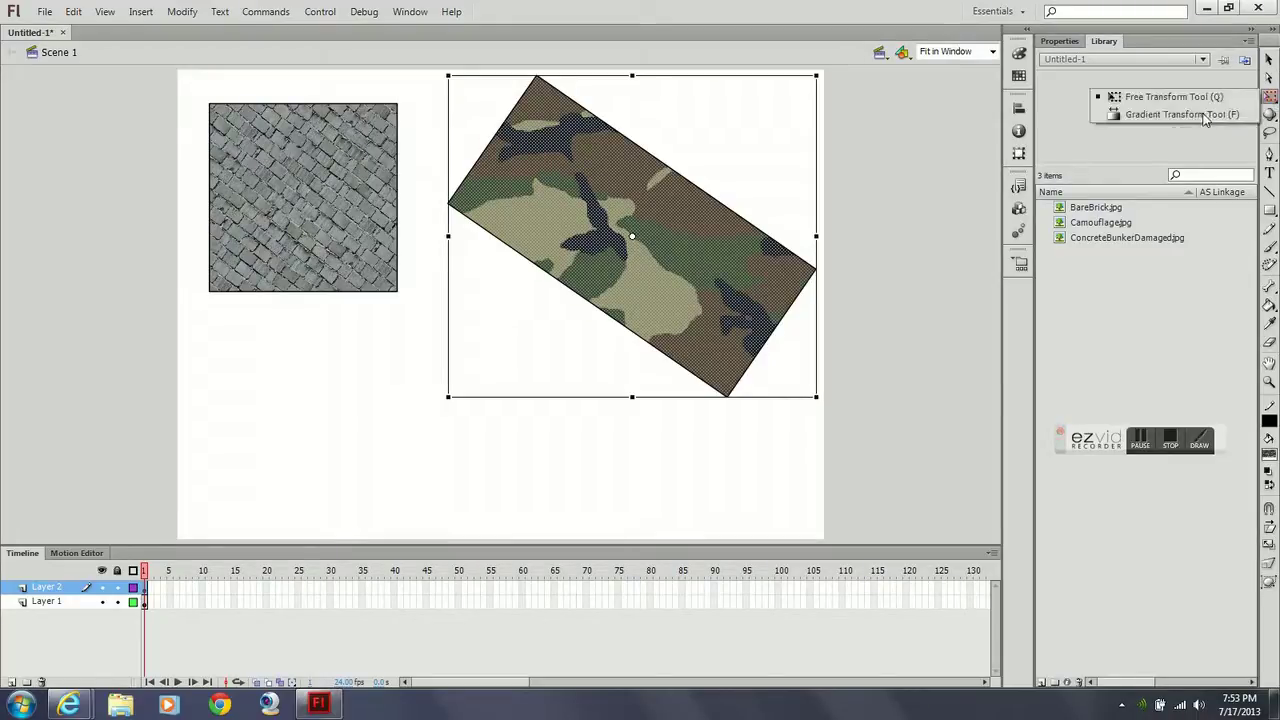
left_click(1148, 96)
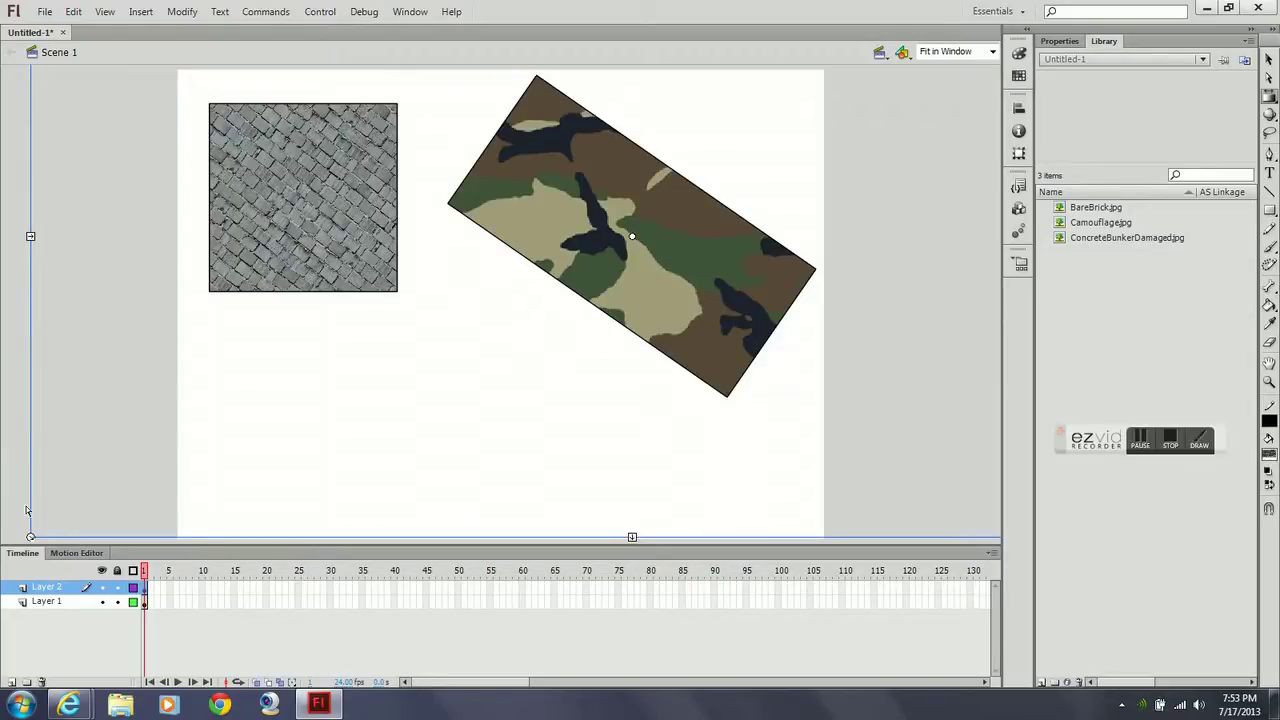
left_click_drag(894, 105, 369, 378)
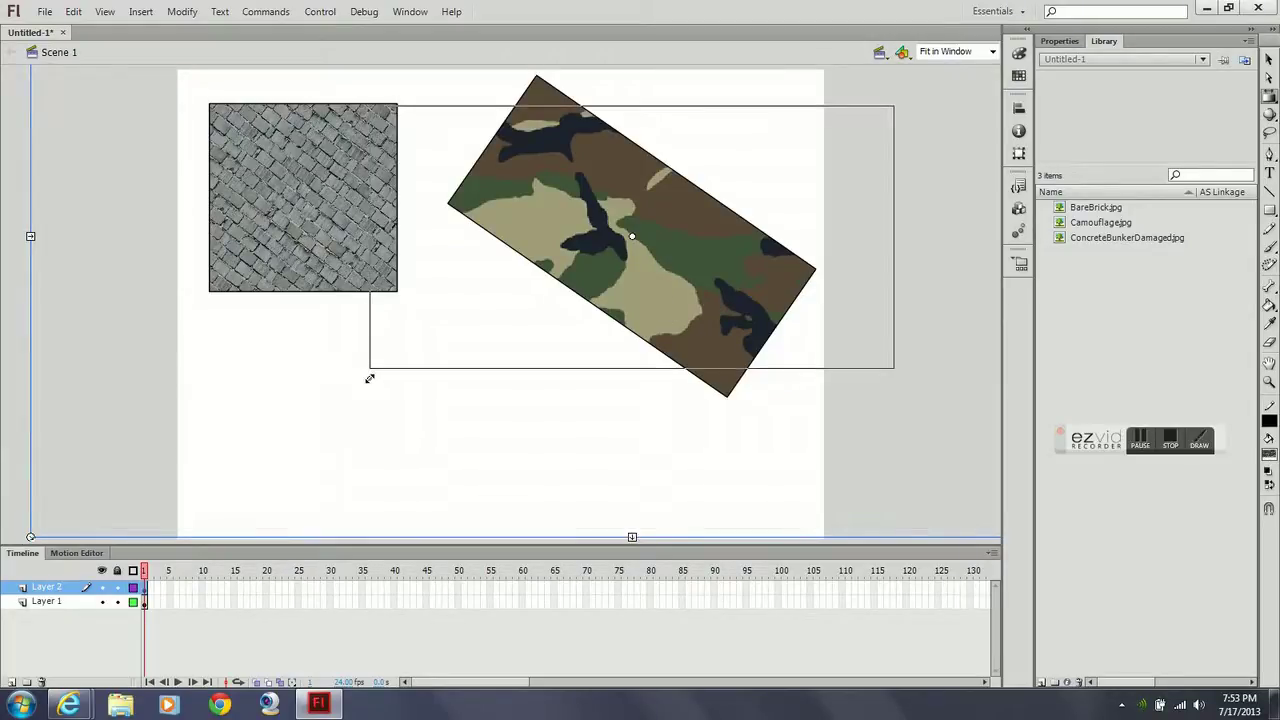
left_click_drag(456, 332, 562, 284)
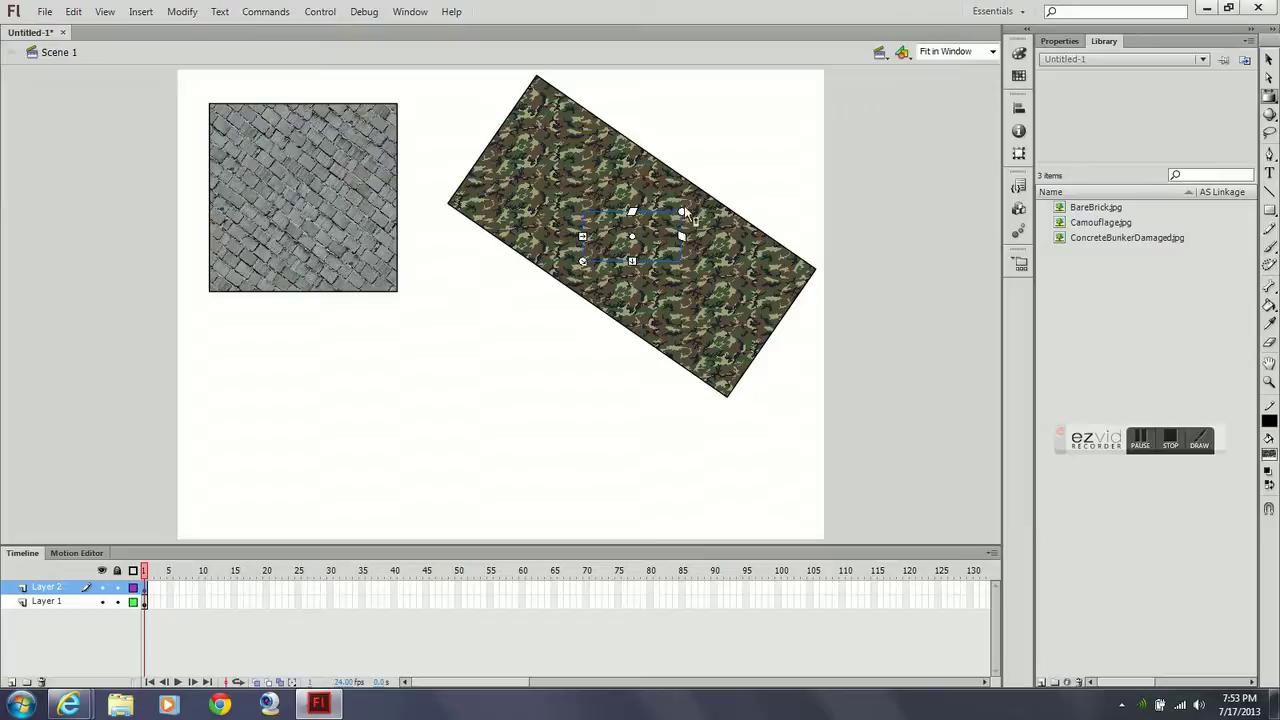
Rotate the camouflage pattern to follow the rectangle's tilt, then deselect the fill
left_click_drag(682, 212, 710, 250)
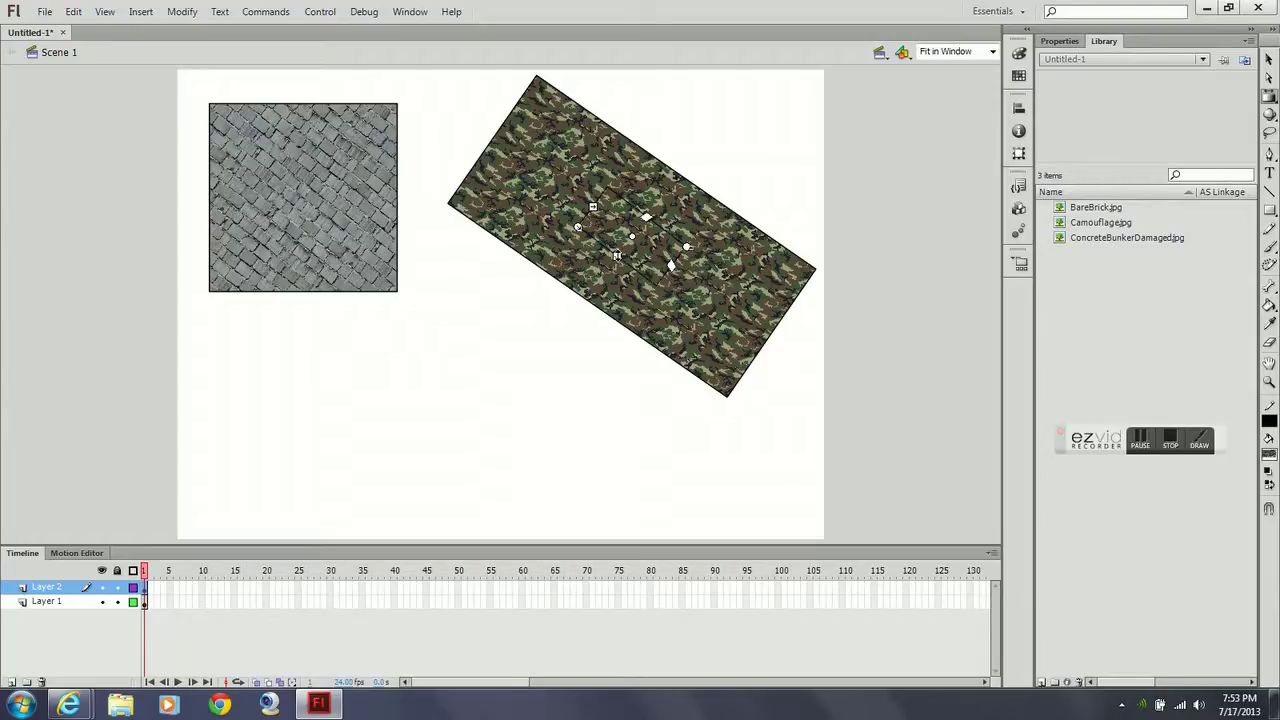
left_click_drag(617, 255, 604, 274)
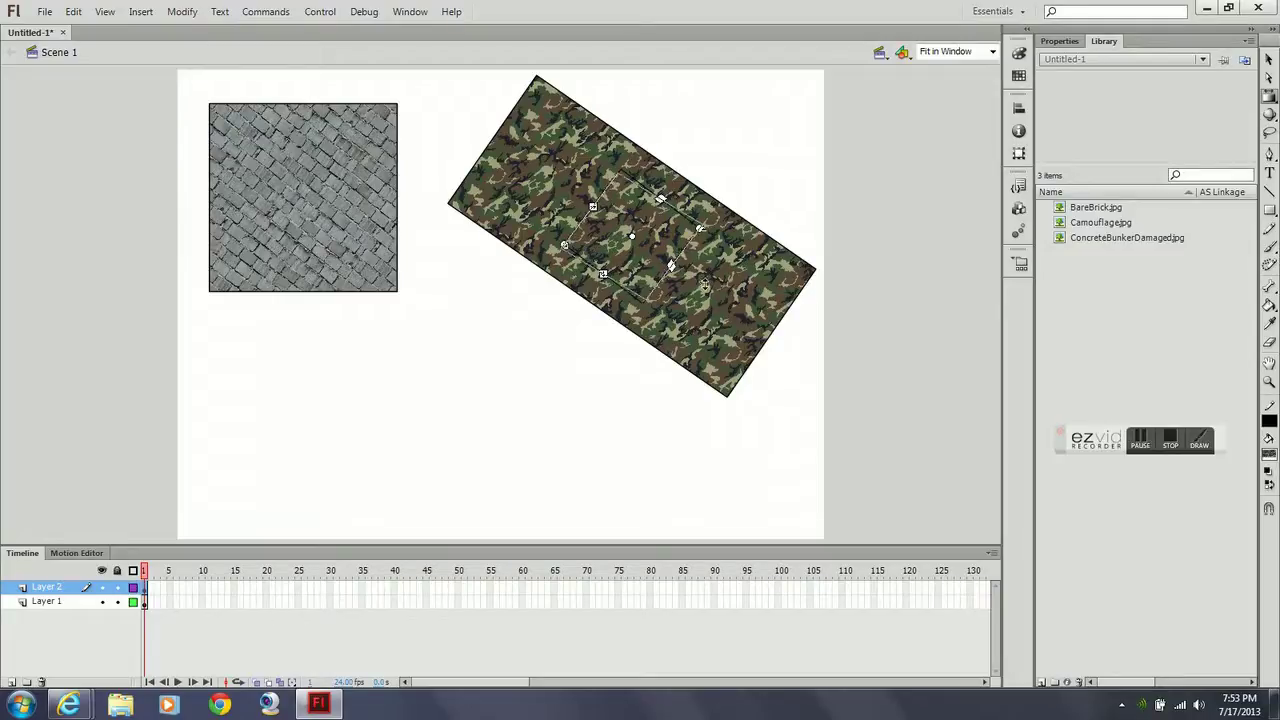
left_click_drag(731, 291, 809, 364)
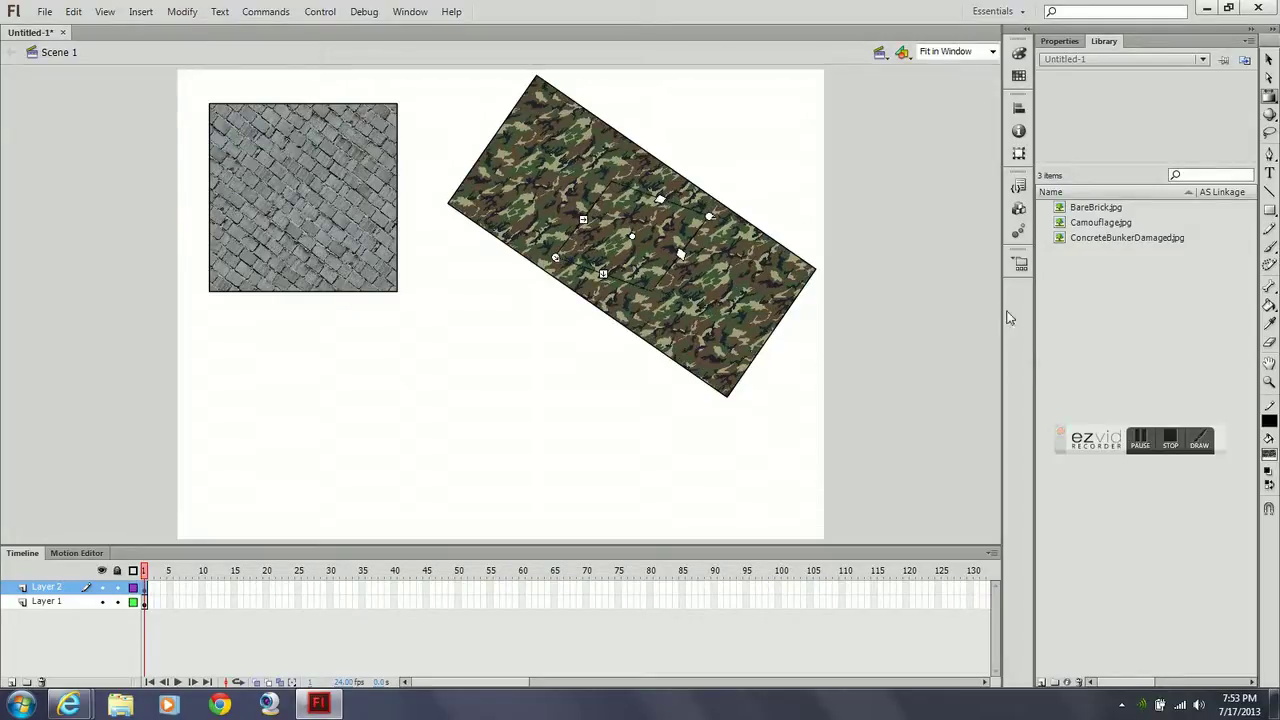
left_click(910, 266)
left_click(1269, 210)
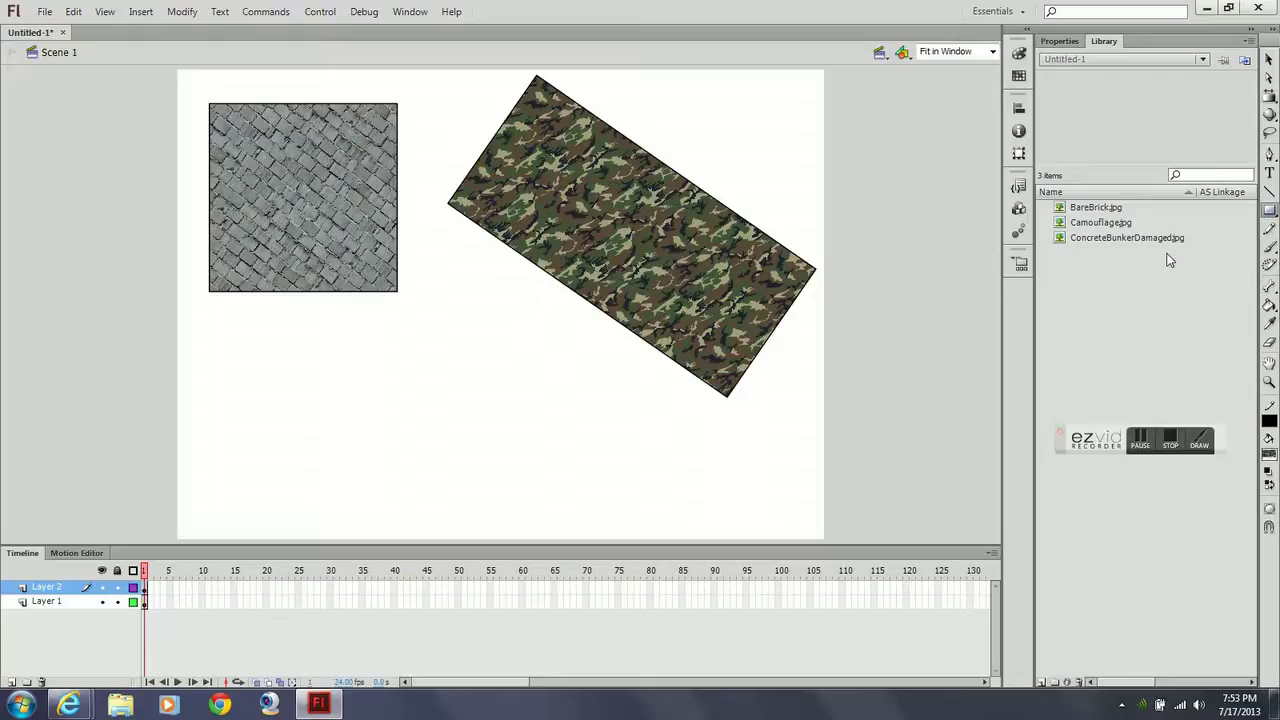
Undo the rectangle drawn on the wrong layer, add Layer 3, and draw a camouflage rectangle near the stage bottom
left_click_drag(216, 355, 526, 492)
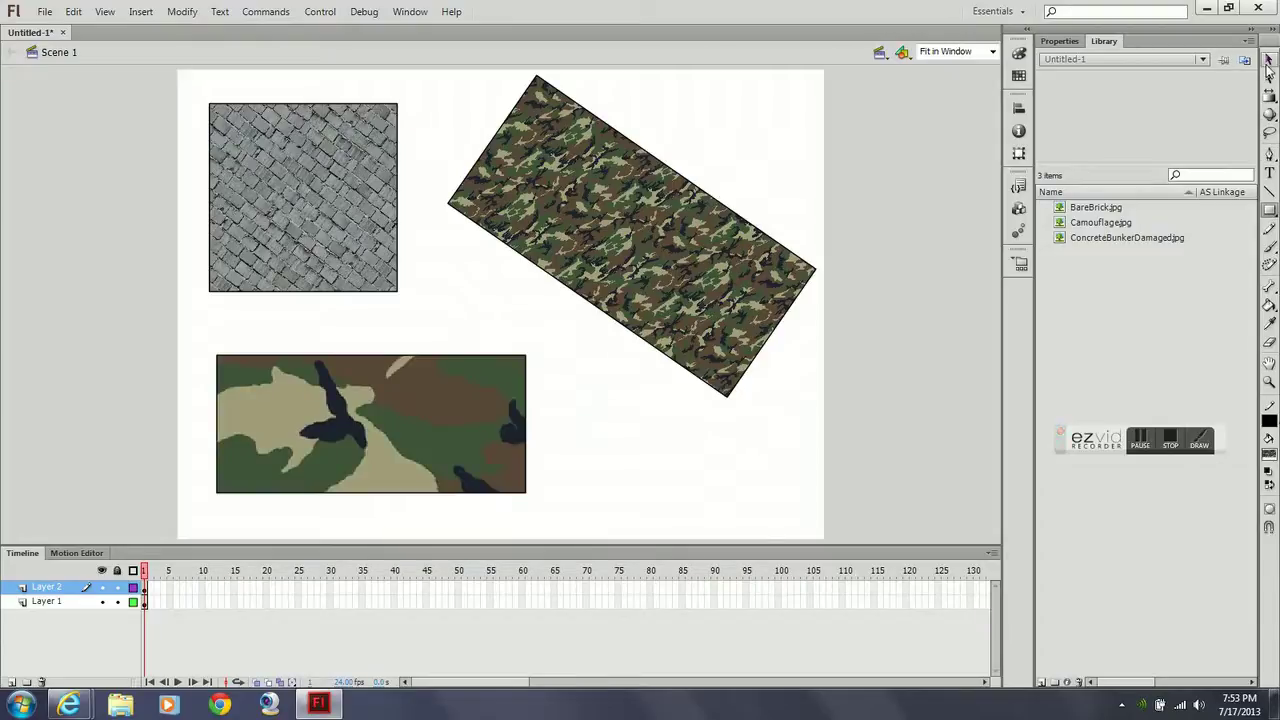
key("ctrl+z")
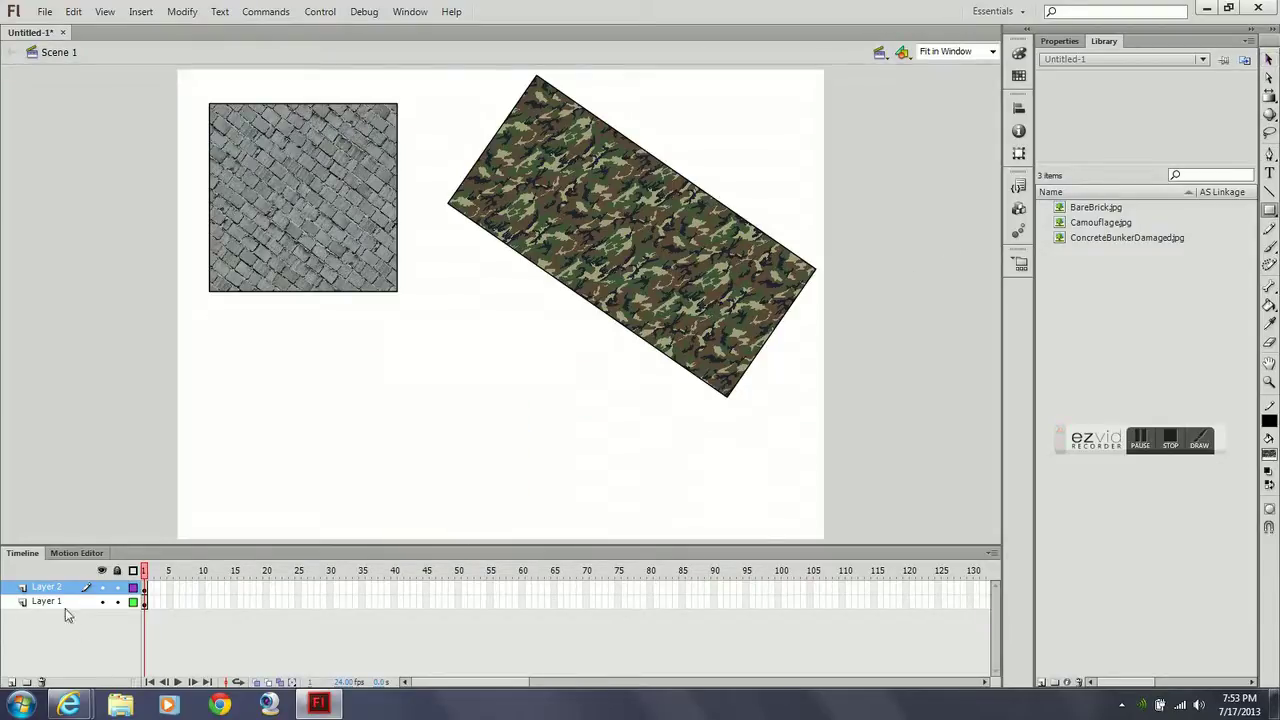
left_click(9, 681)
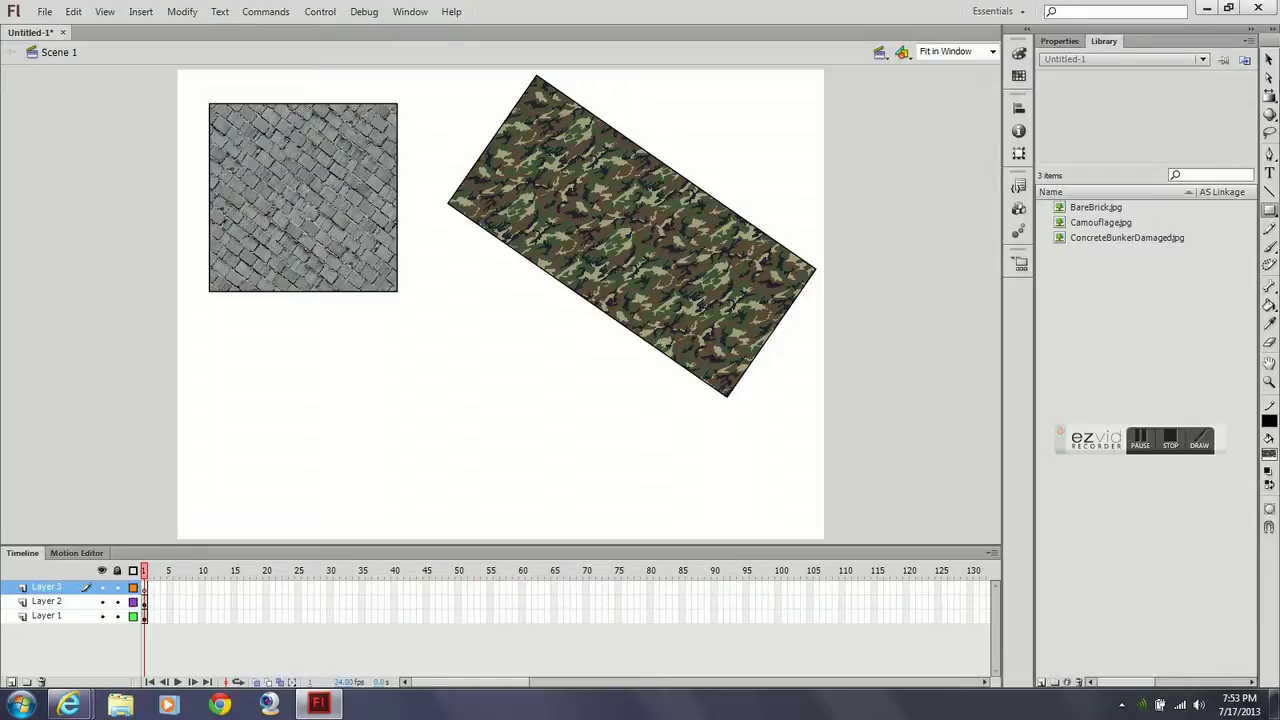
left_click(1269, 210)
left_click_drag(240, 368, 604, 514)
left_click(46, 601)
left_click(46, 587)
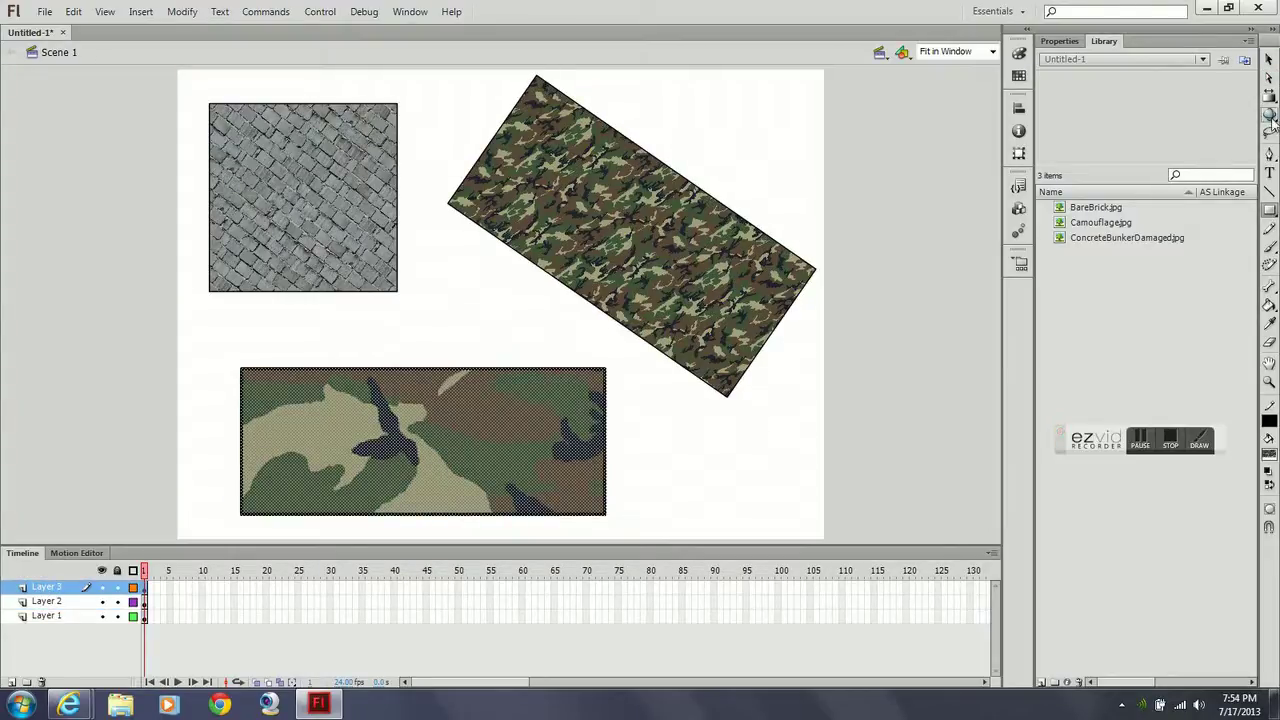
Rotate the bottom camouflage rectangle counter-clockwise with Free Transform, shift it up-right, then deselect it
left_click_drag(1270, 96, 1187, 113)
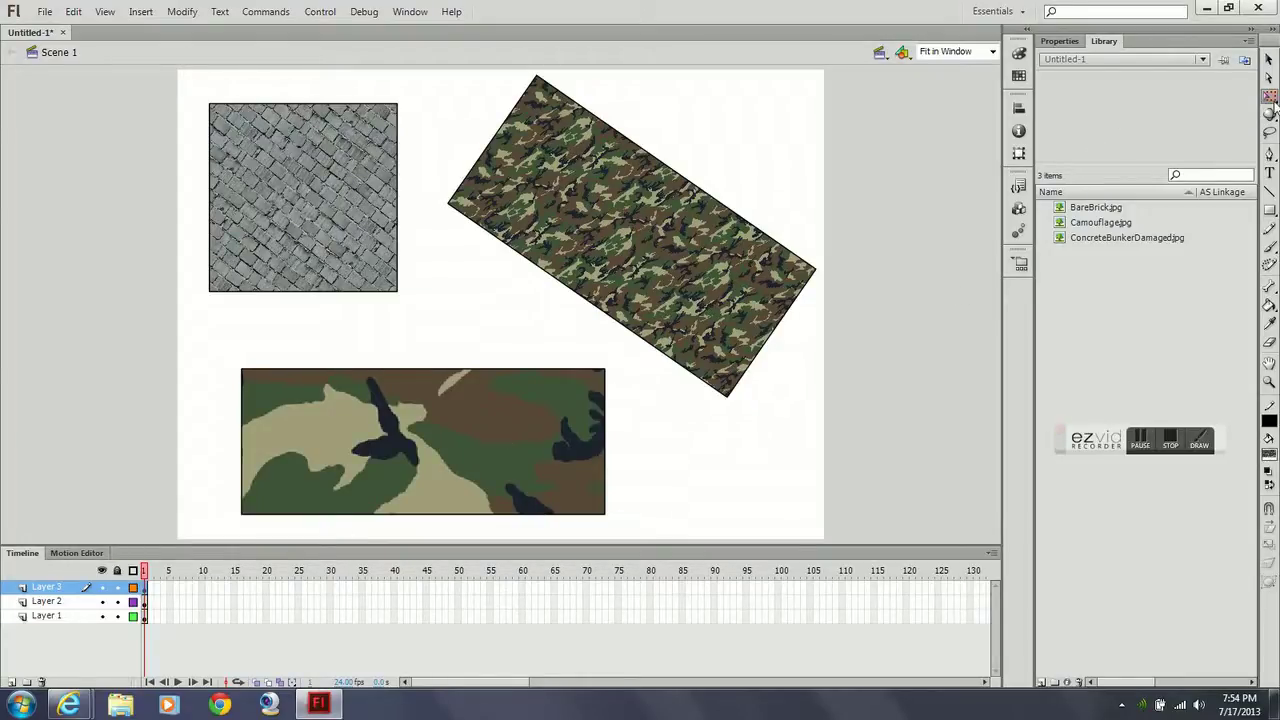
left_click_drag(1271, 100, 1205, 97)
left_click(45, 601)
left_click(48, 587)
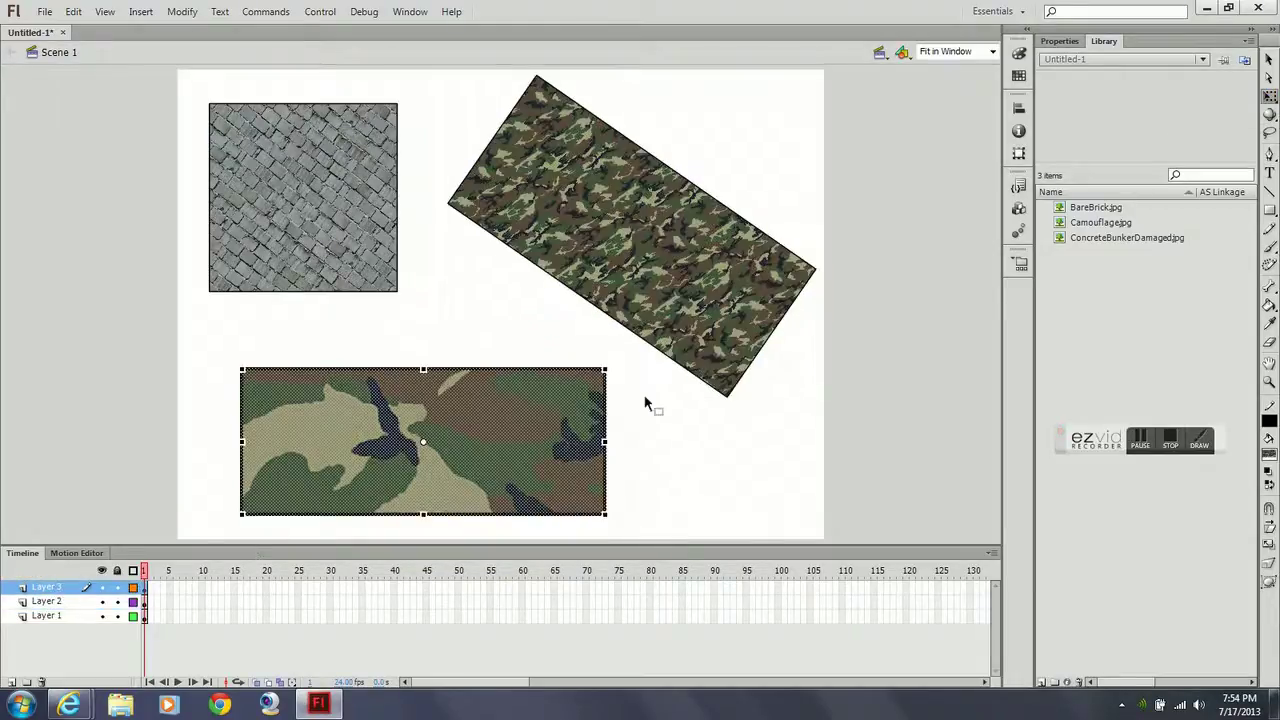
left_click_drag(615, 363, 557, 414)
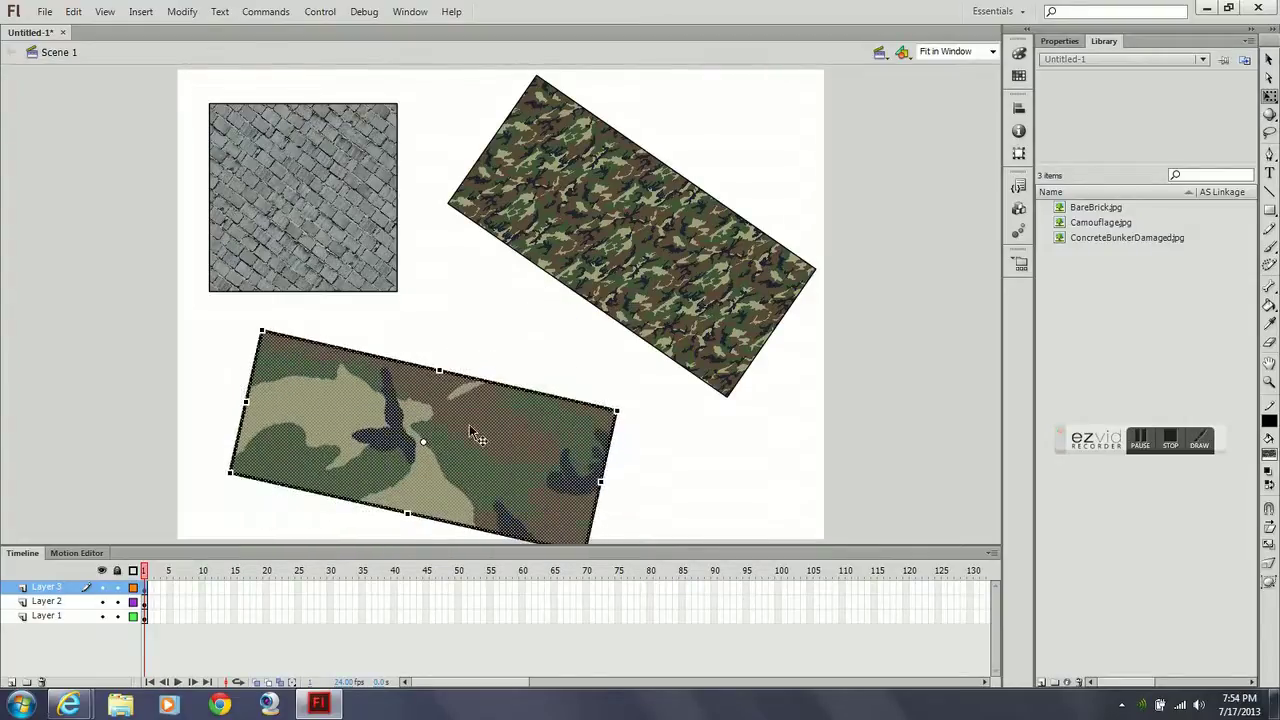
left_click_drag(480, 421, 504, 412)
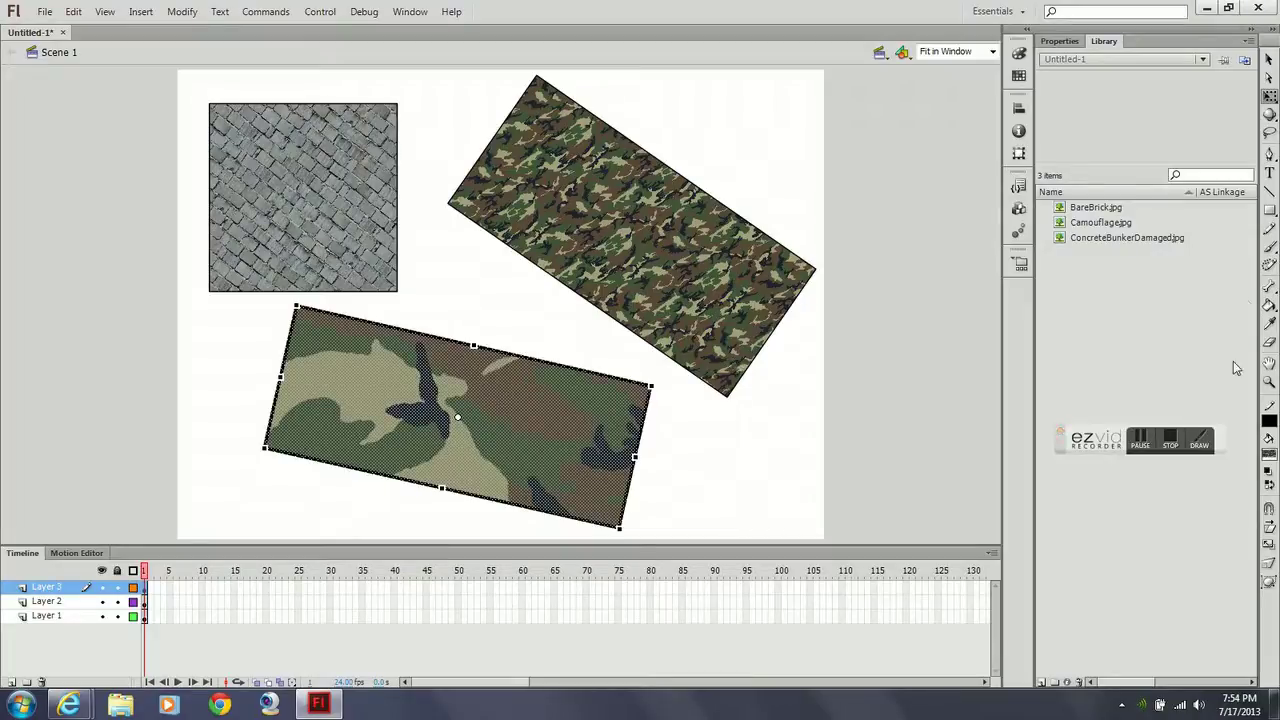
left_click(1269, 59)
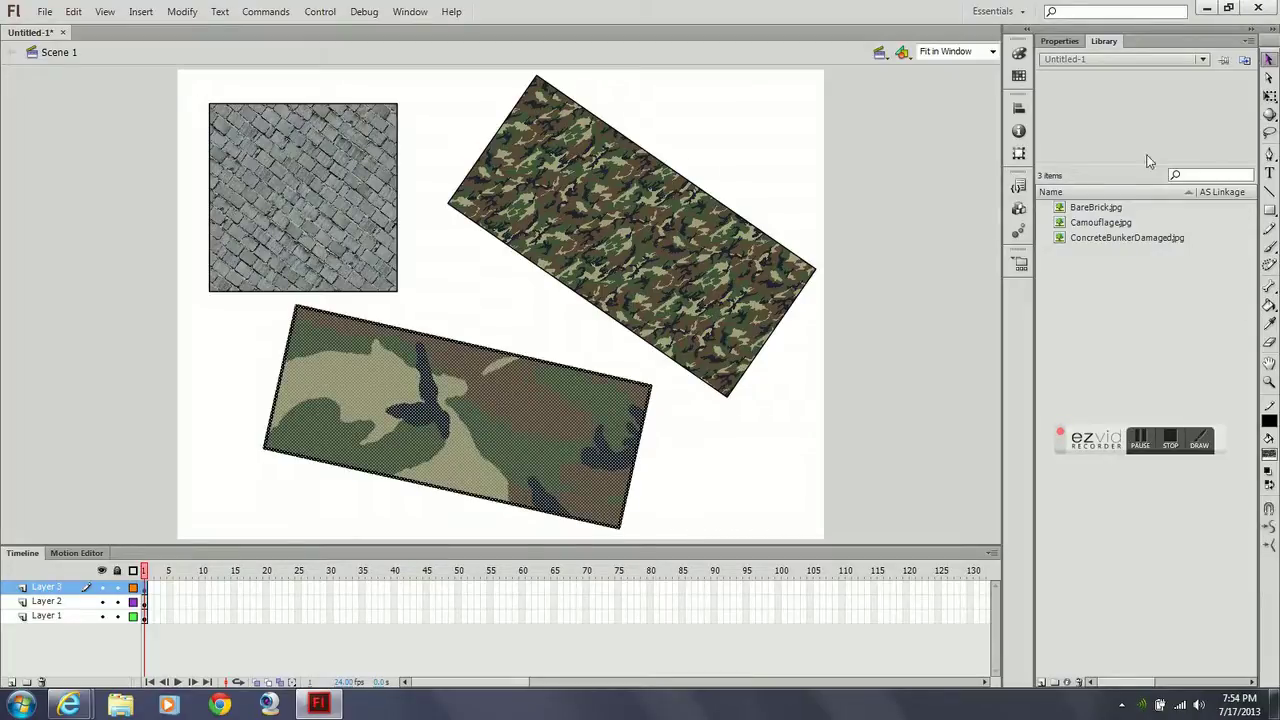
left_click(703, 467)
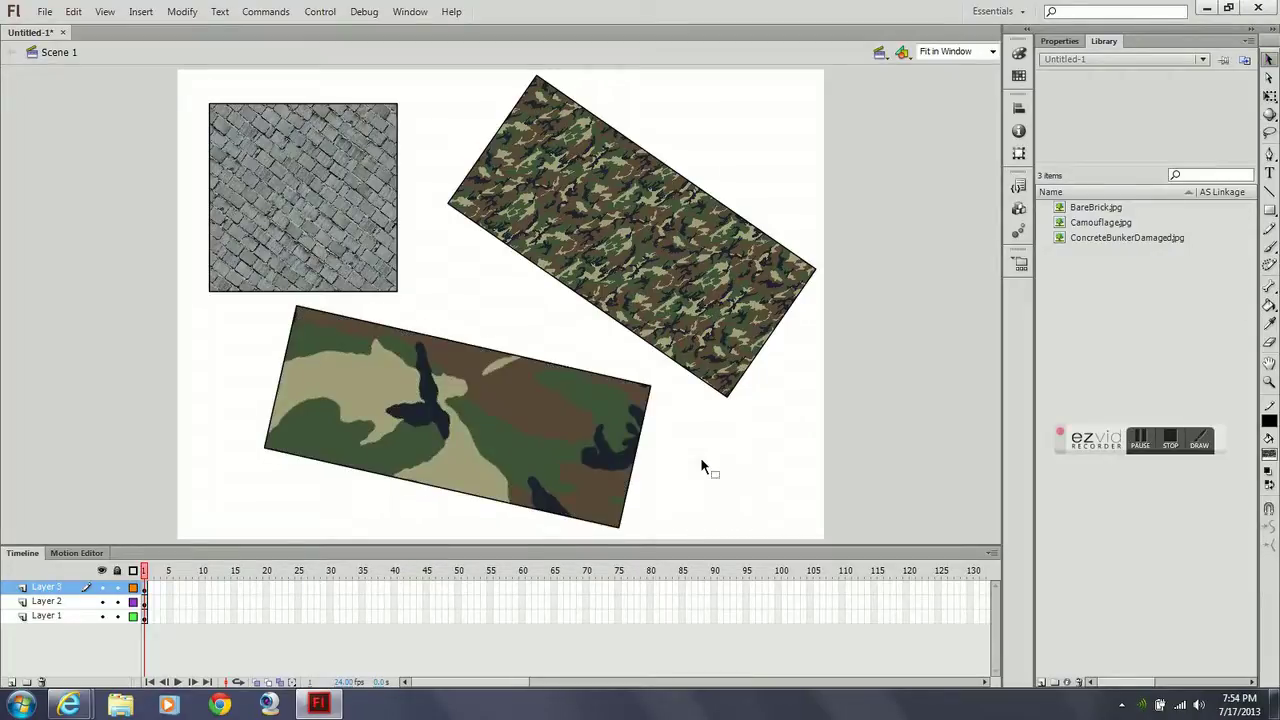
Fill the bottom rectangle with flat grey using the Paint Bucket
left_click(1270, 455)
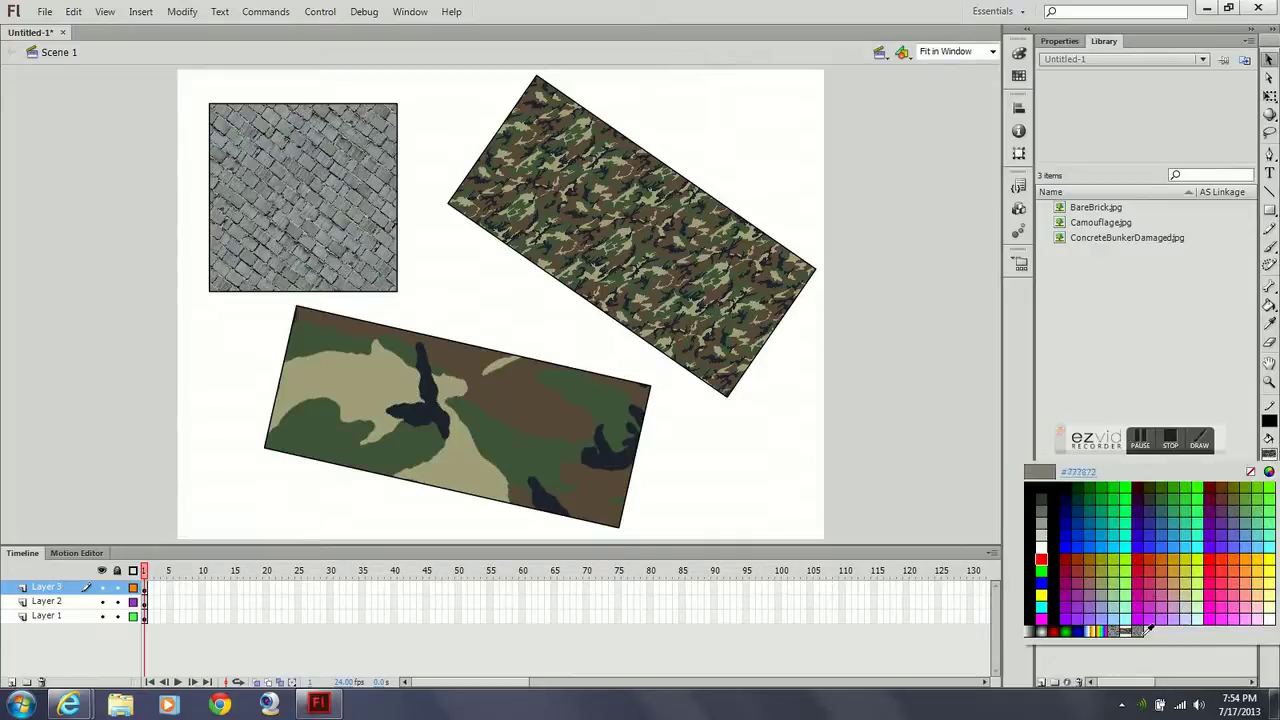
left_click(1146, 630)
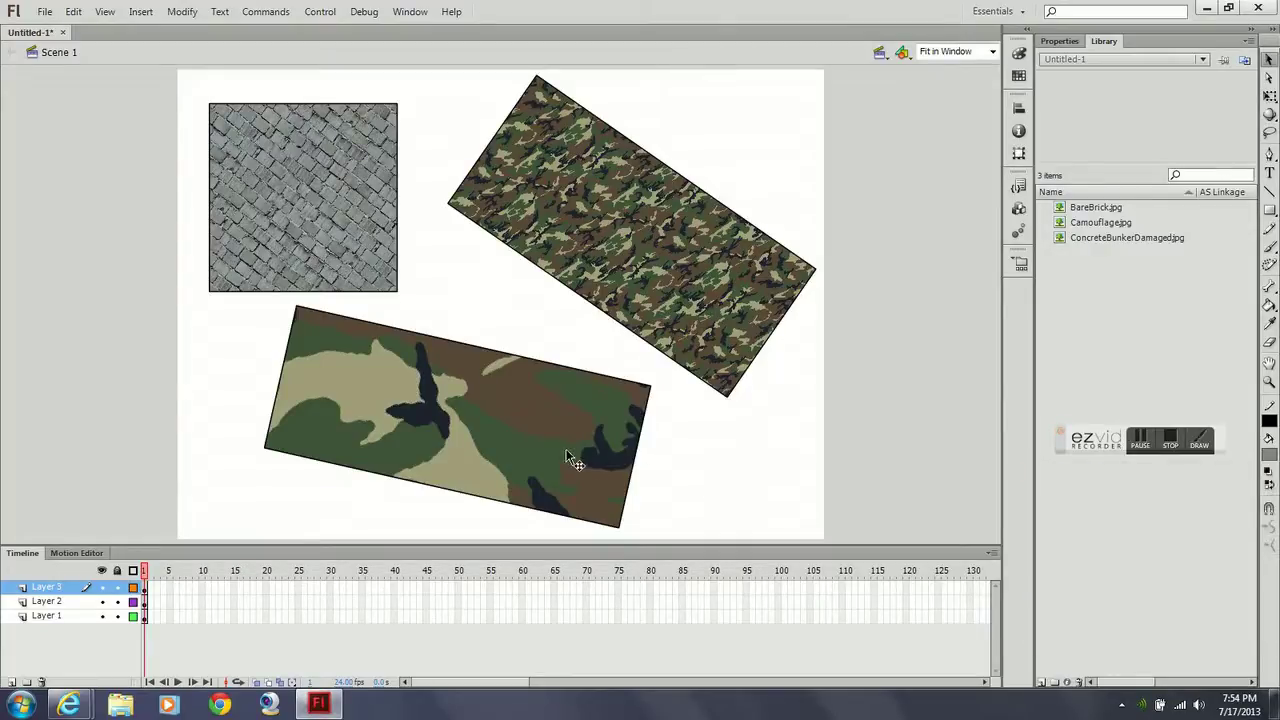
left_click(1269, 305)
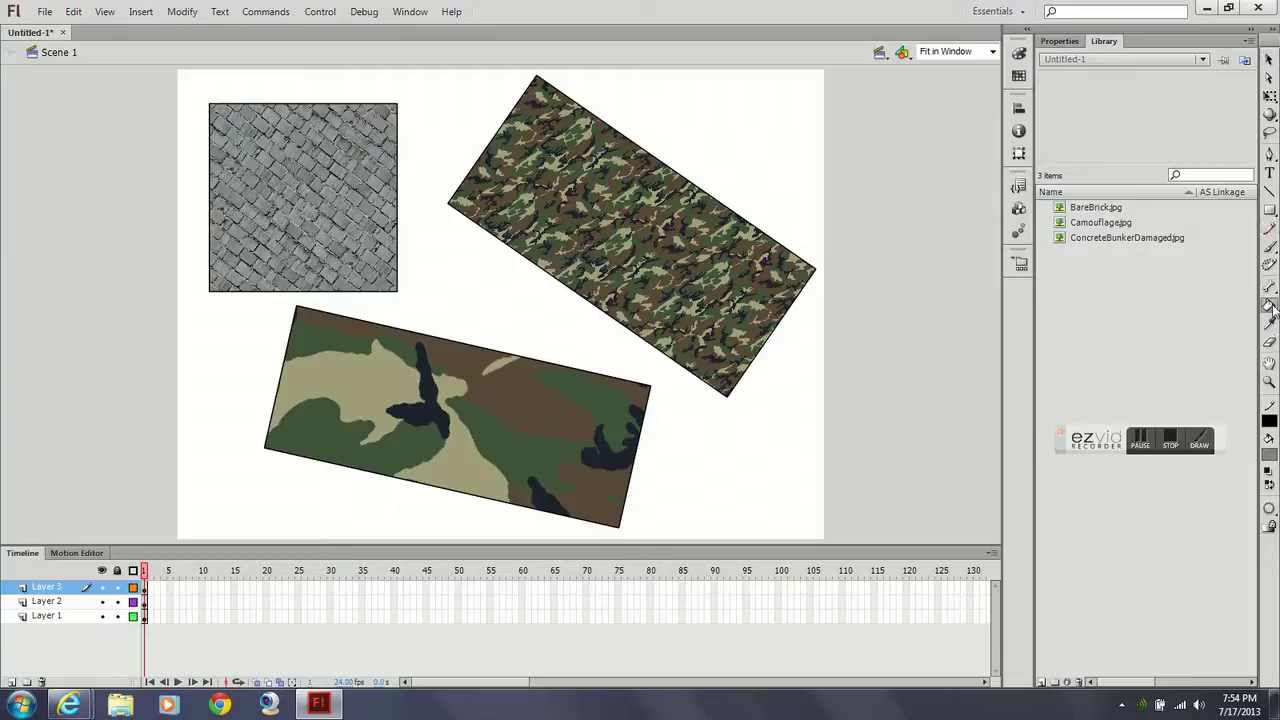
left_click(1270, 455)
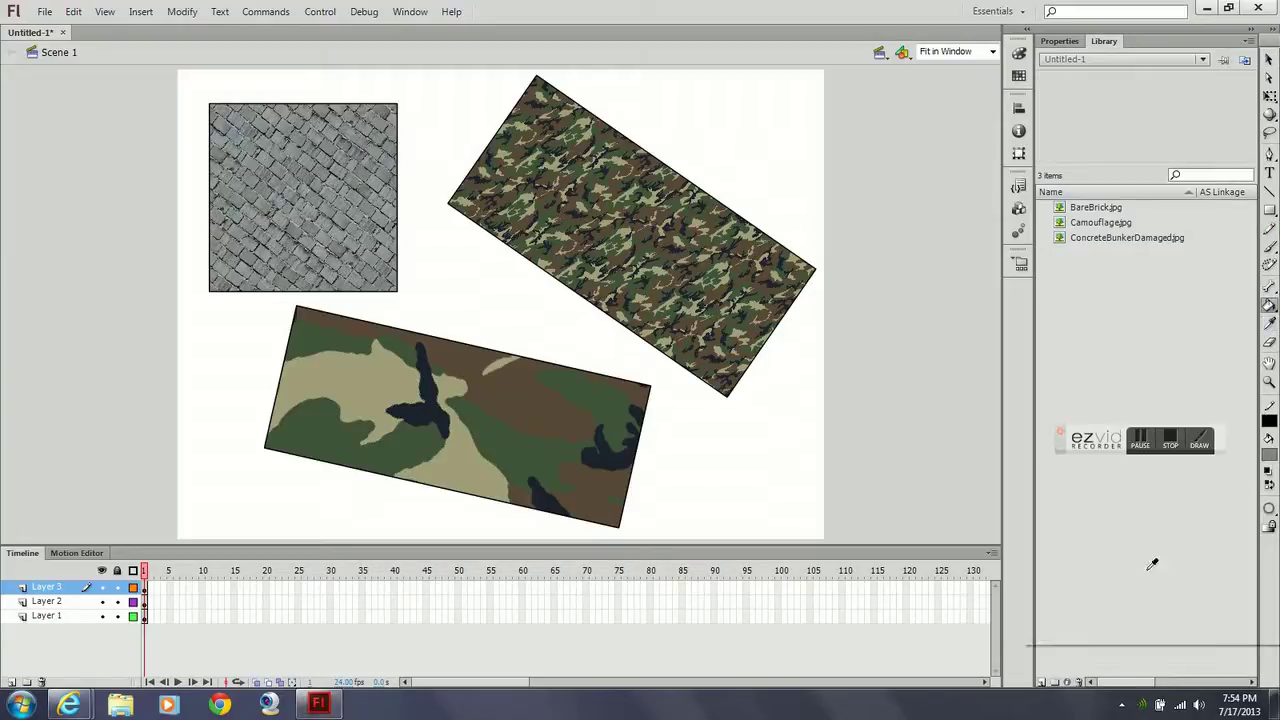
left_click(1144, 630)
left_click(438, 380)
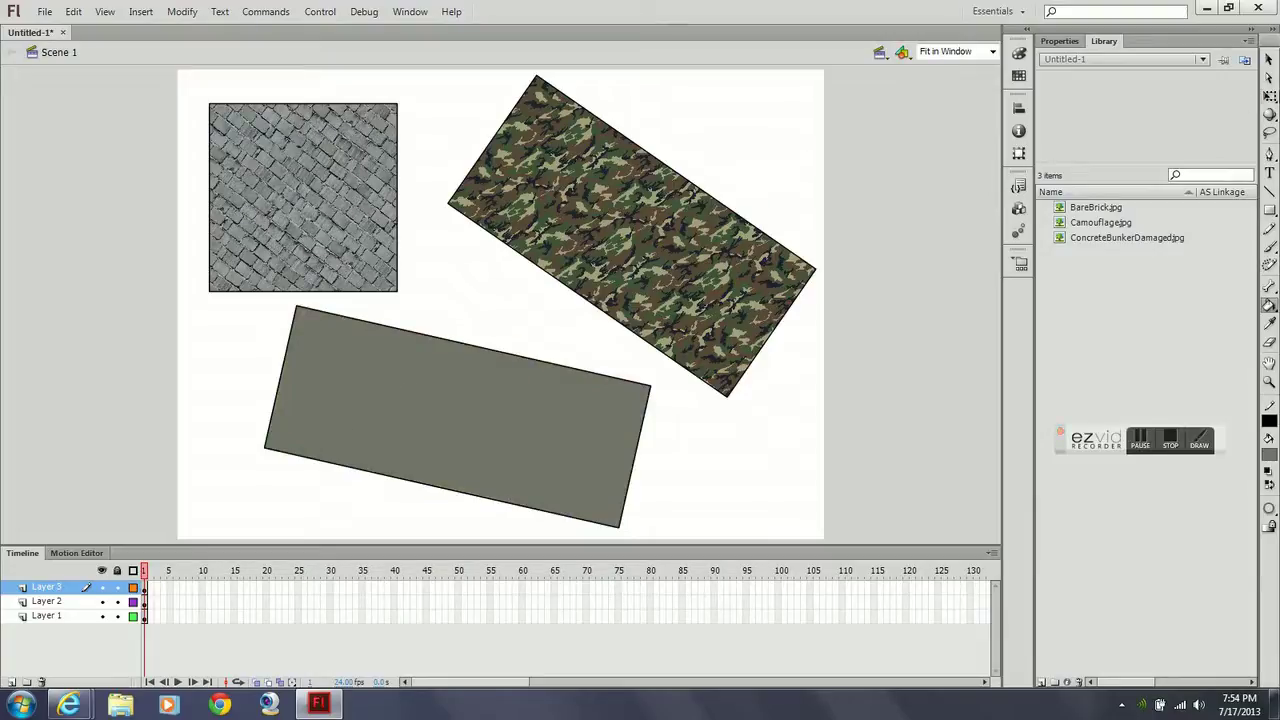
Select the grey rectangle with a transform tool, then clear its selection
key("q")
left_click(535, 418)
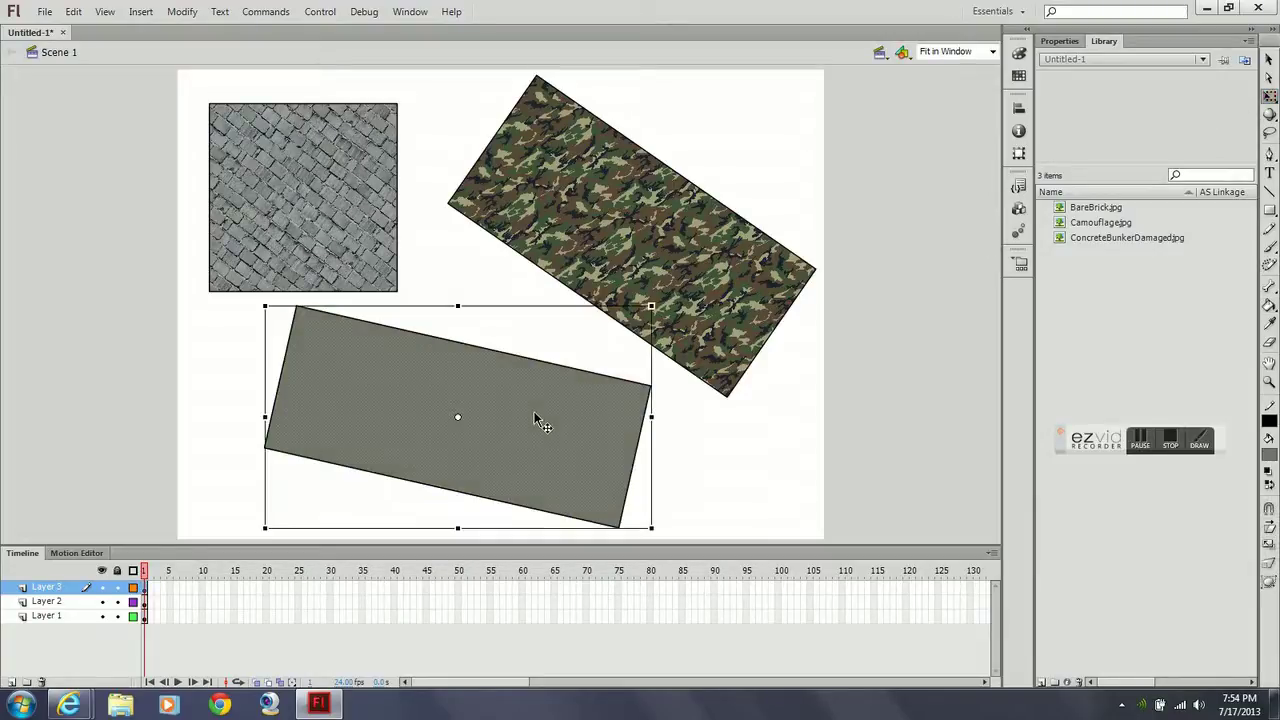
left_click(1270, 96)
left_click(1206, 114)
left_click(591, 400)
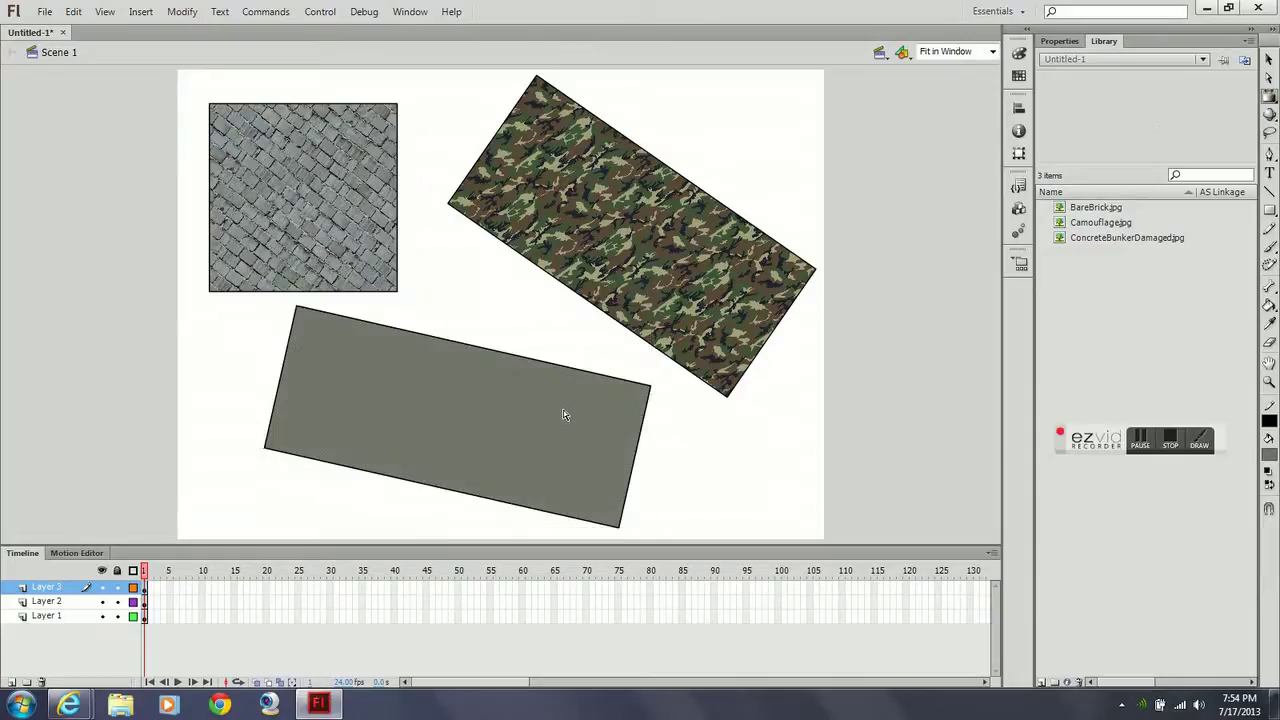
Paint the bottom rectangle with the ConcreteBunkerDamaged bitmap fill and ready it for fill transforming
left_click(1270, 453)
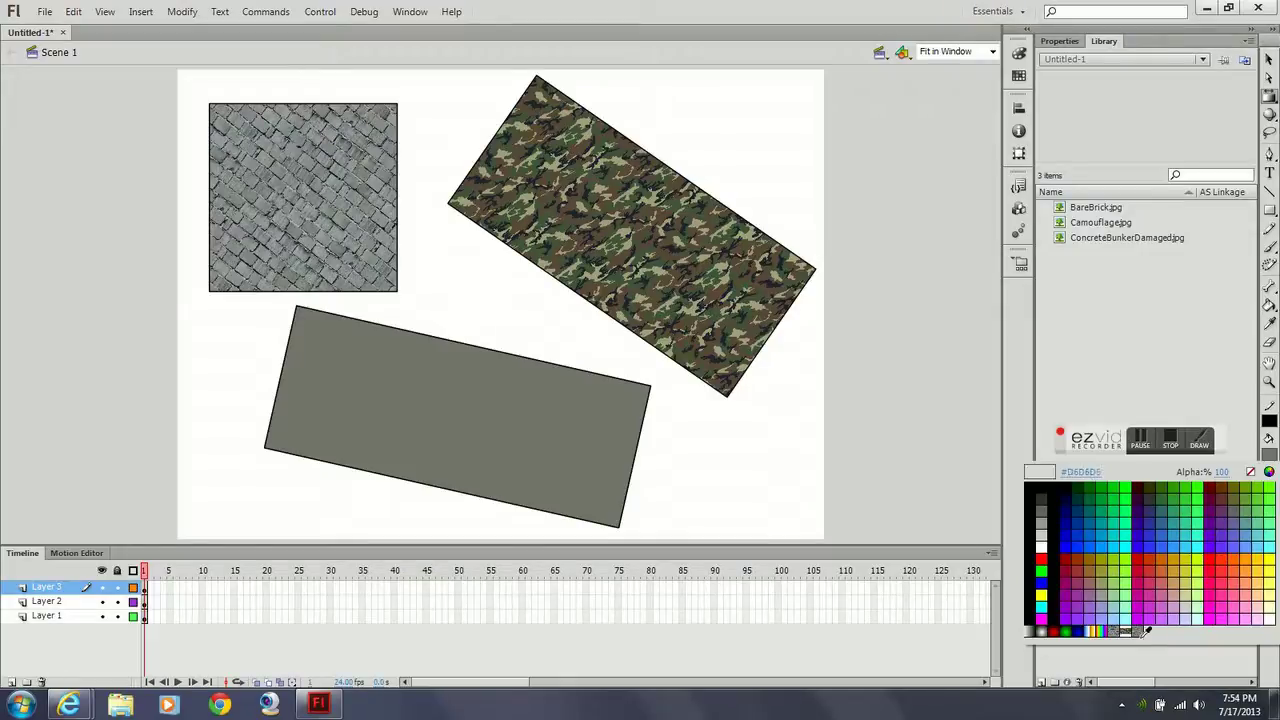
left_click(1147, 622)
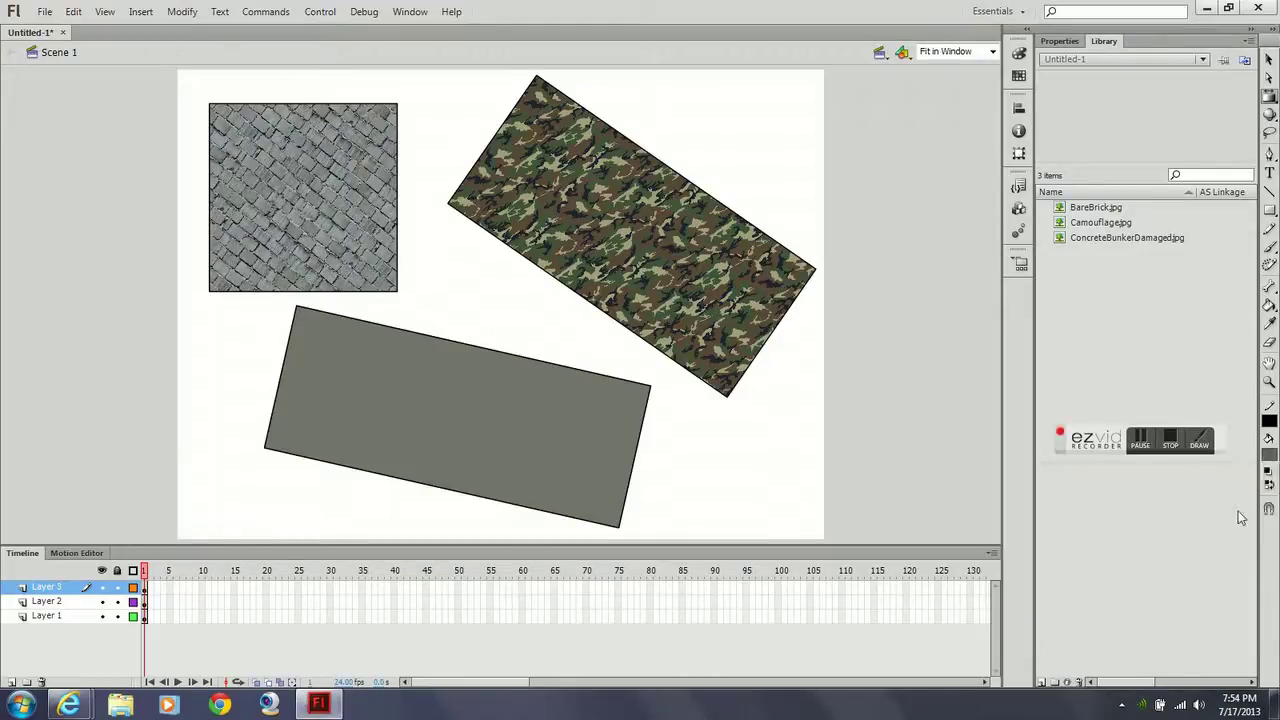
left_click(1269, 306)
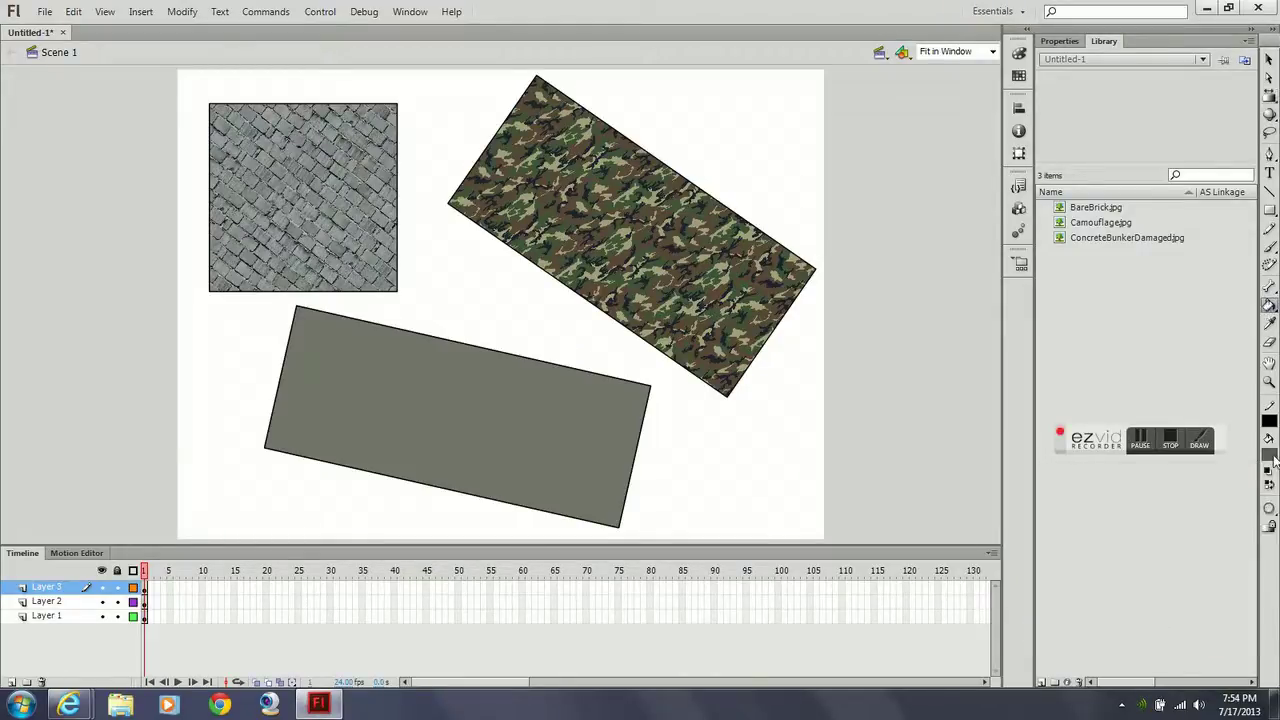
left_click(1270, 453)
left_click(1145, 622)
left_click(570, 418)
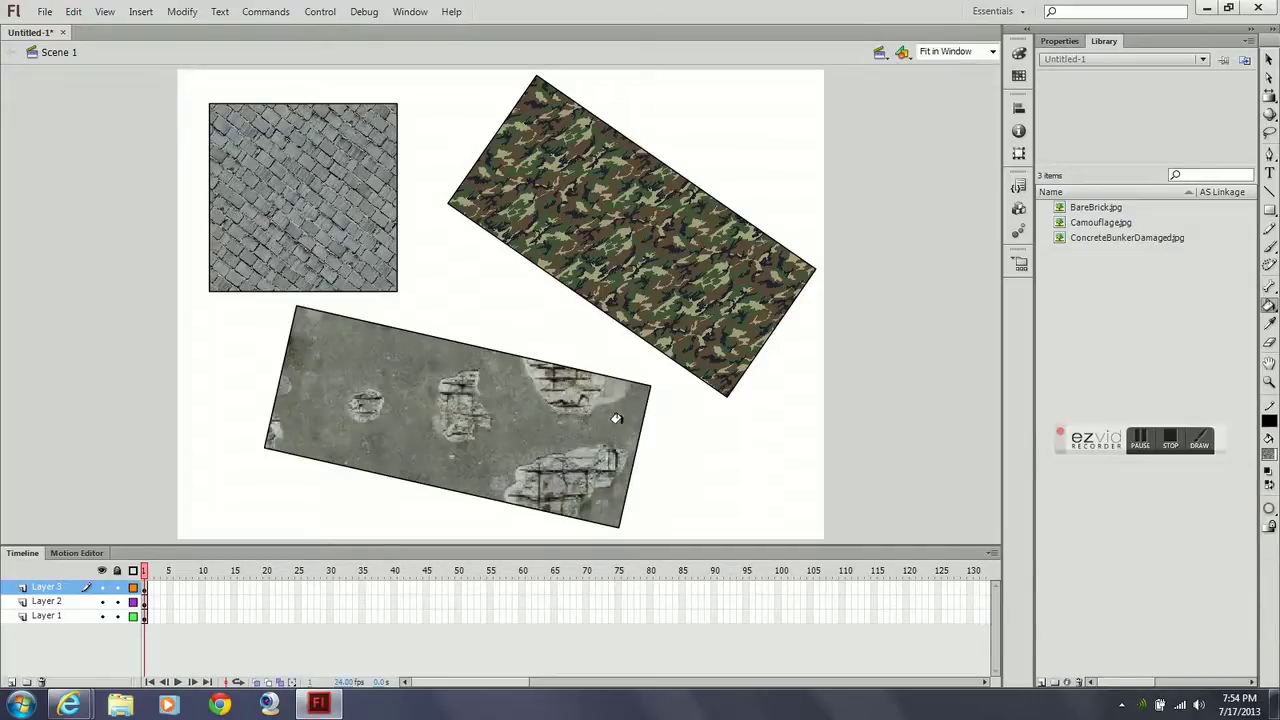
left_click(1273, 100)
At 50% zoom, shrink the Layer 3 rectangle's damaged concrete fill into a small, dense tile, then fit the stage in the window
left_click(524, 423)
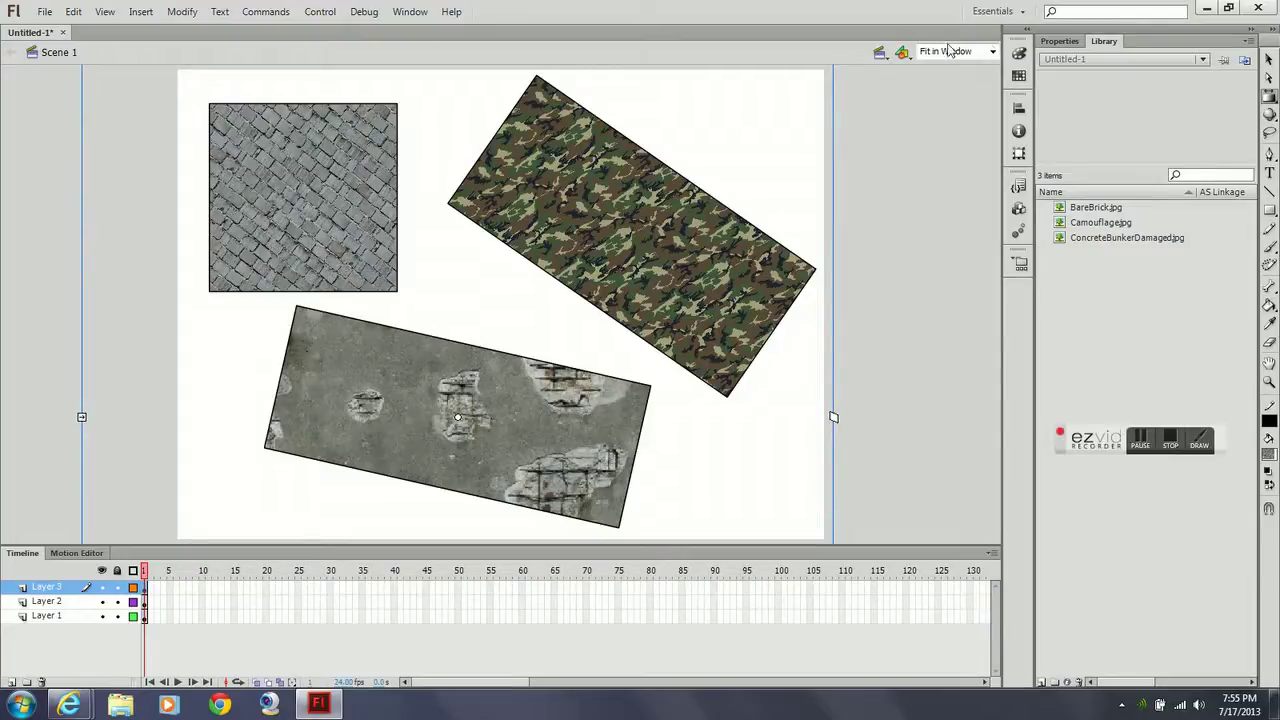
left_click(992, 51)
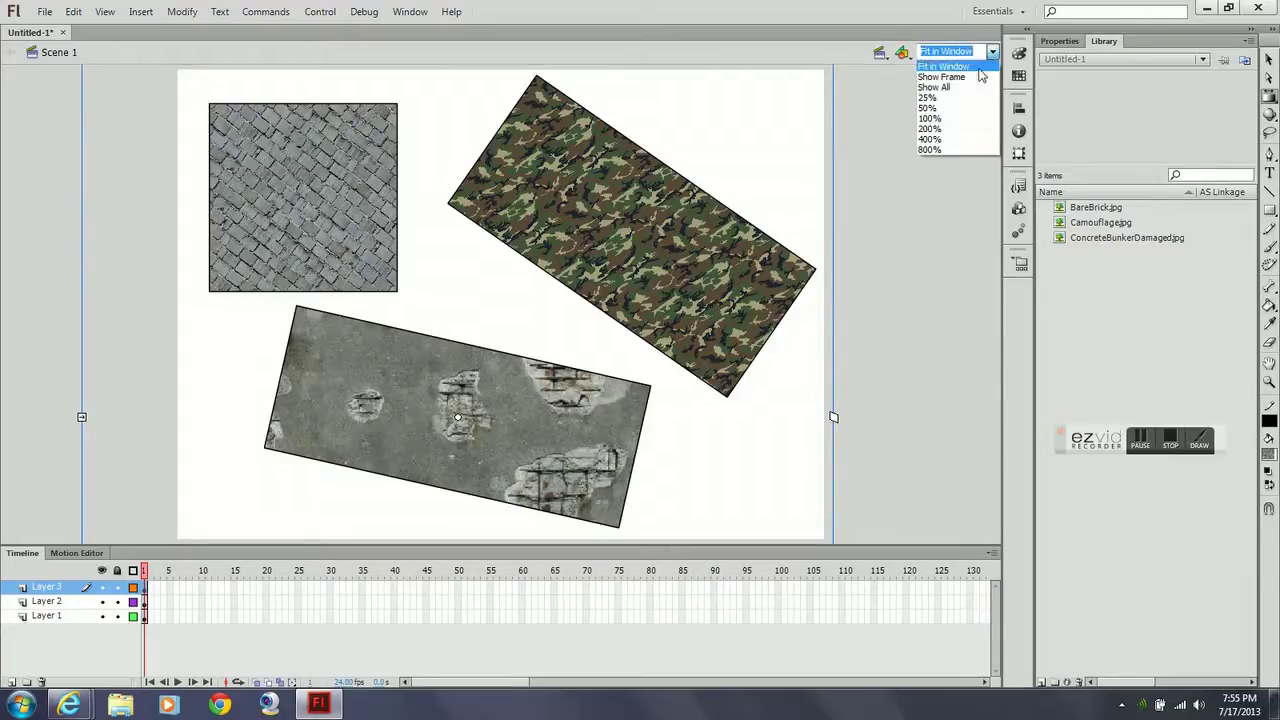
left_click(940, 100)
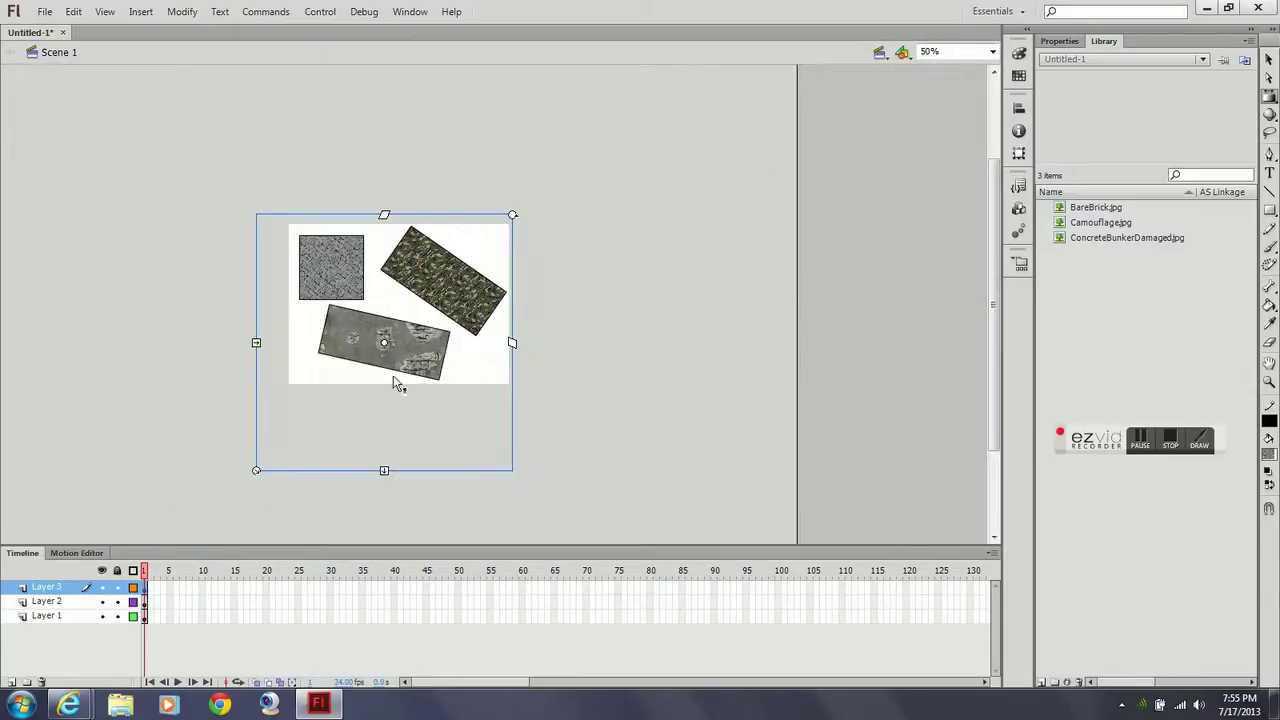
left_click_drag(255, 470, 352, 366)
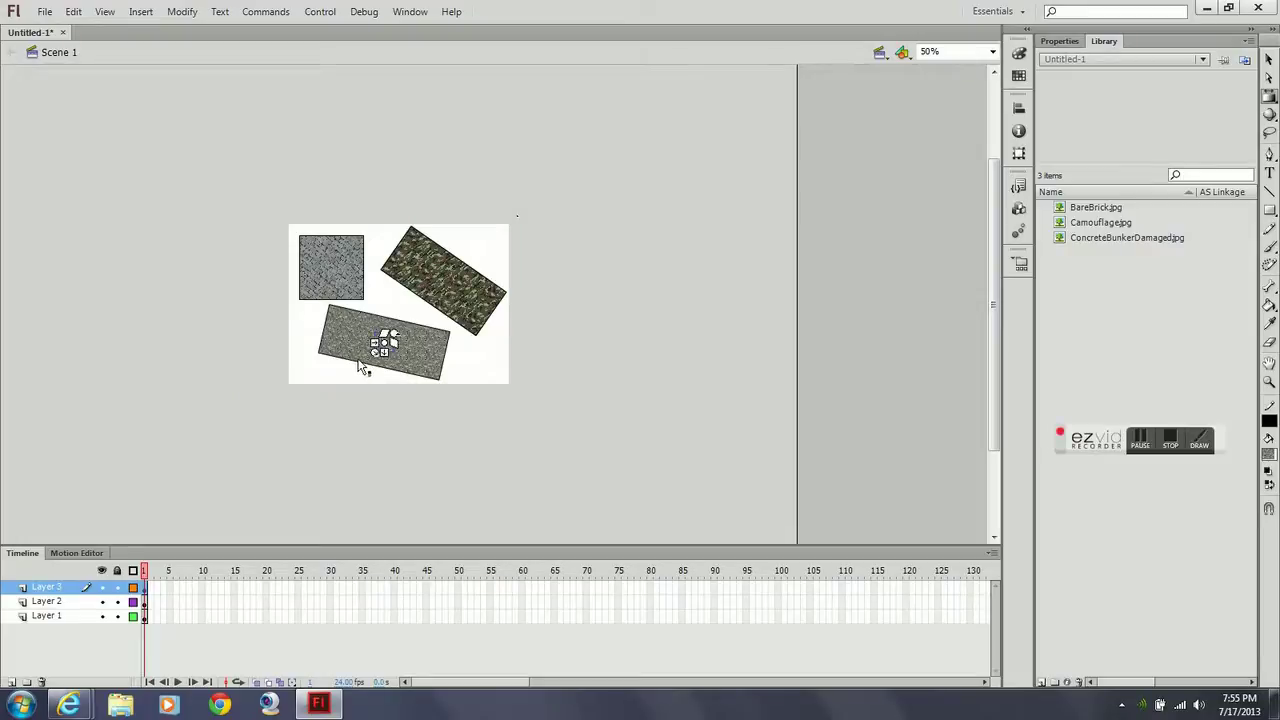
left_click(992, 52)
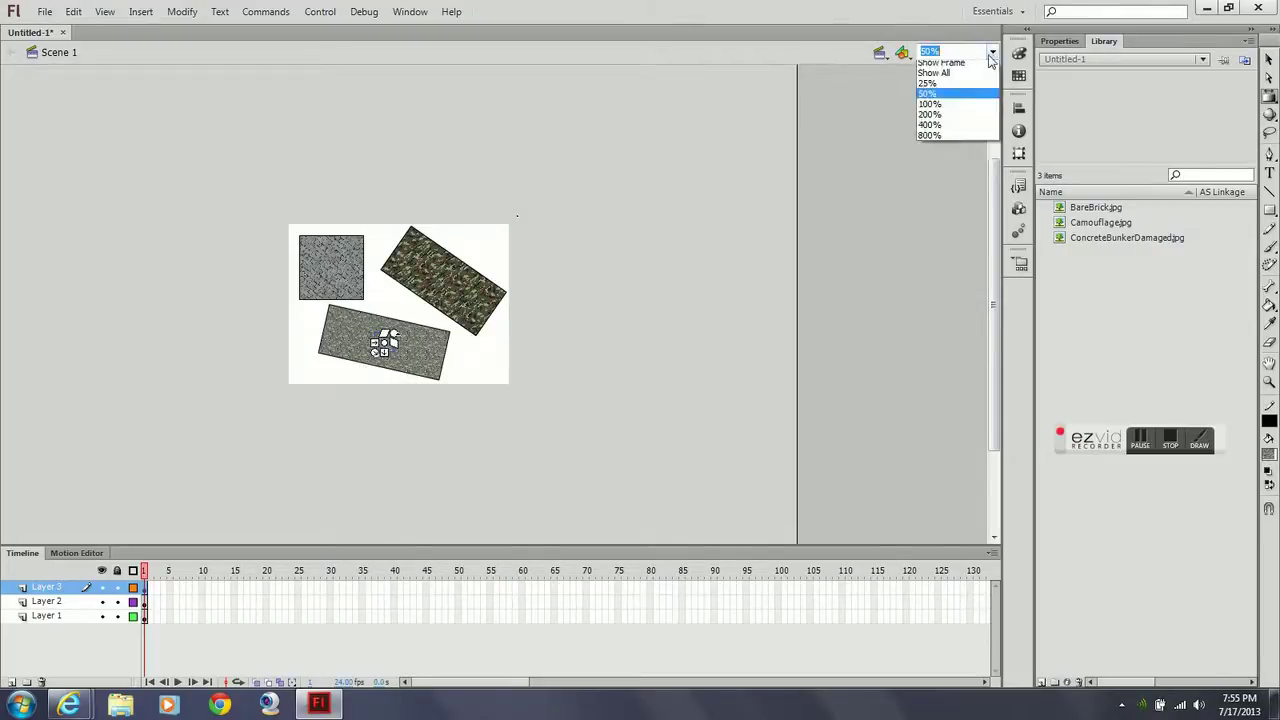
left_click(940, 62)
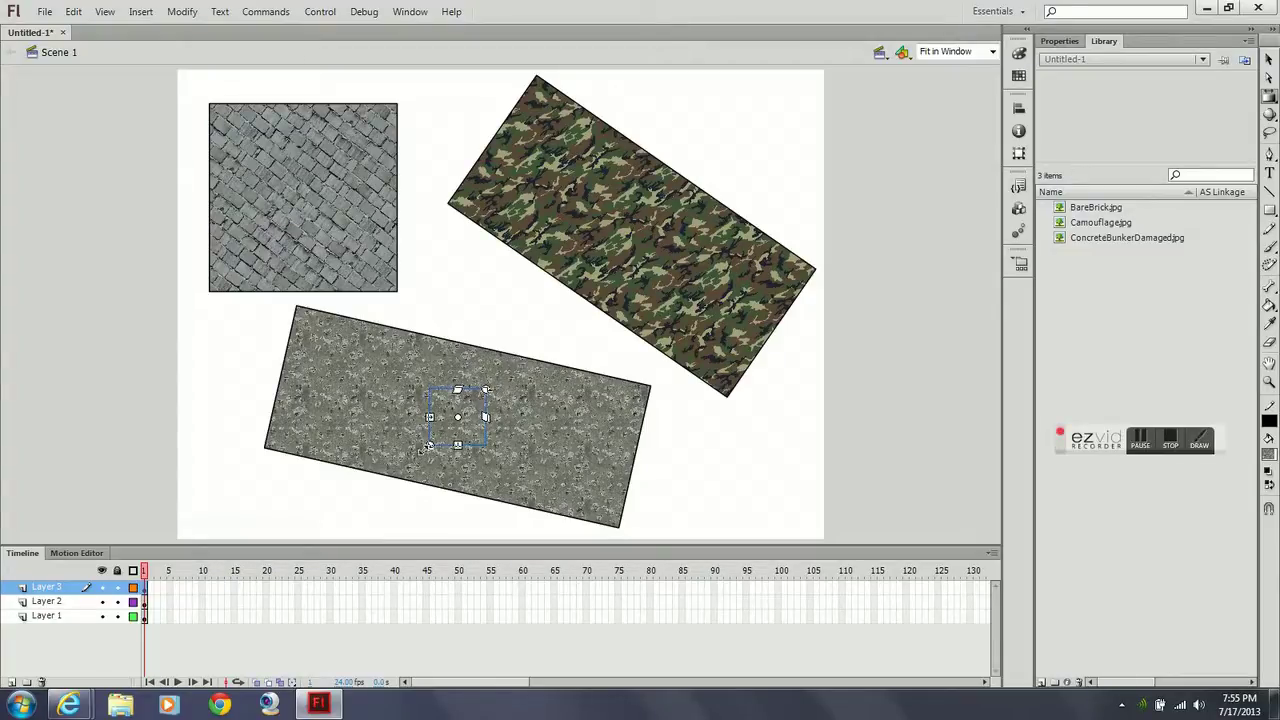
Enlarge, slant, stretch, skew and rotate the concrete fill into medium-sized repeats
left_click_drag(429, 445, 396, 479)
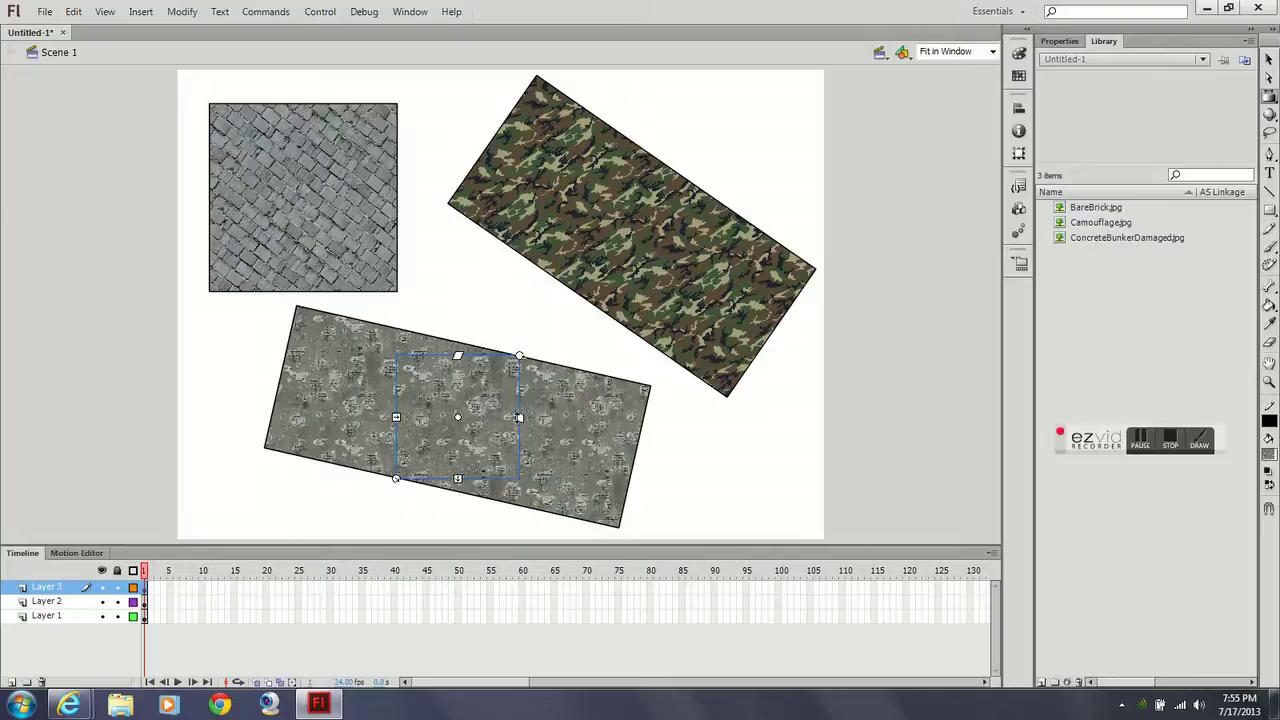
left_click_drag(518, 416, 516, 430)
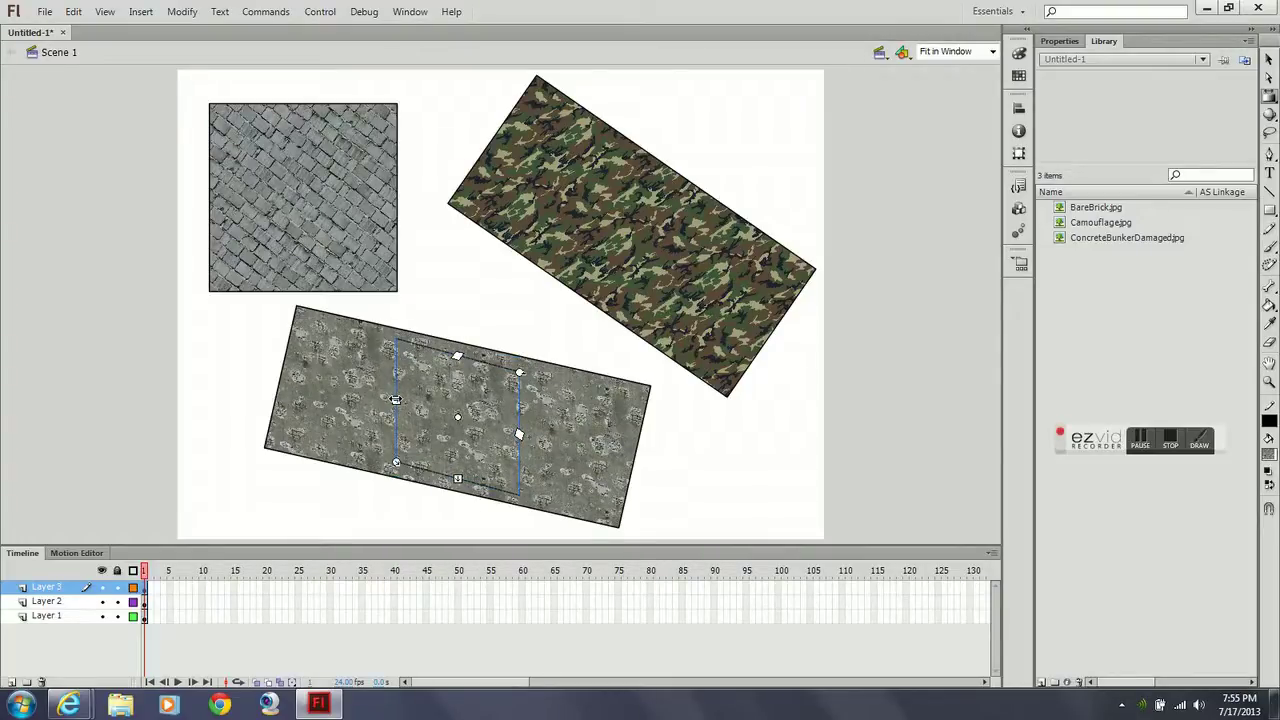
left_click_drag(308, 385, 300, 374)
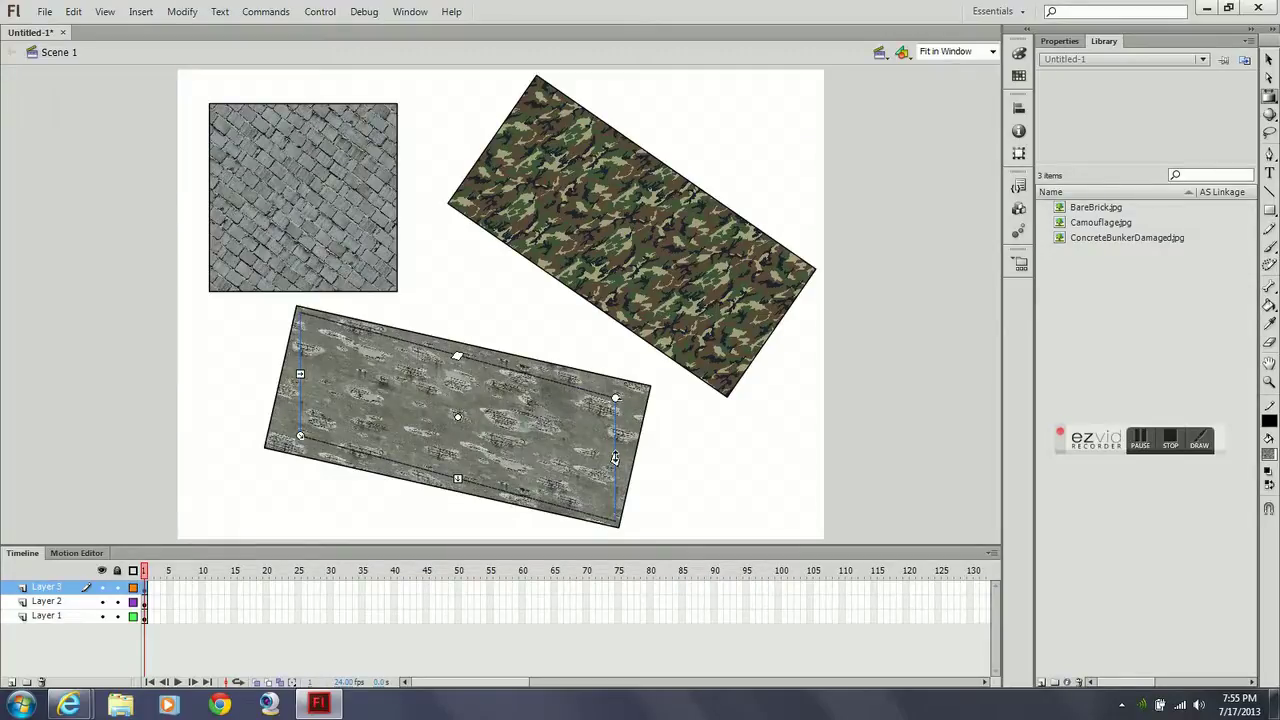
left_click_drag(615, 458, 515, 283)
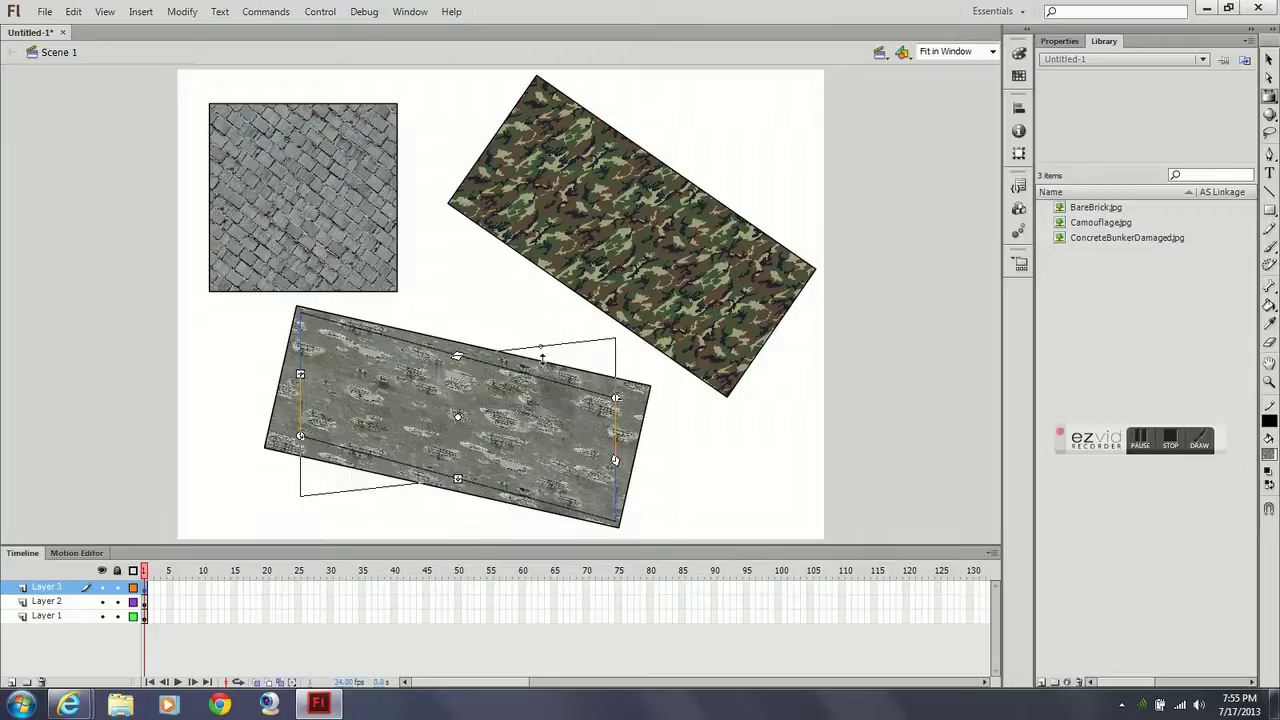
left_click_drag(541, 357, 548, 368)
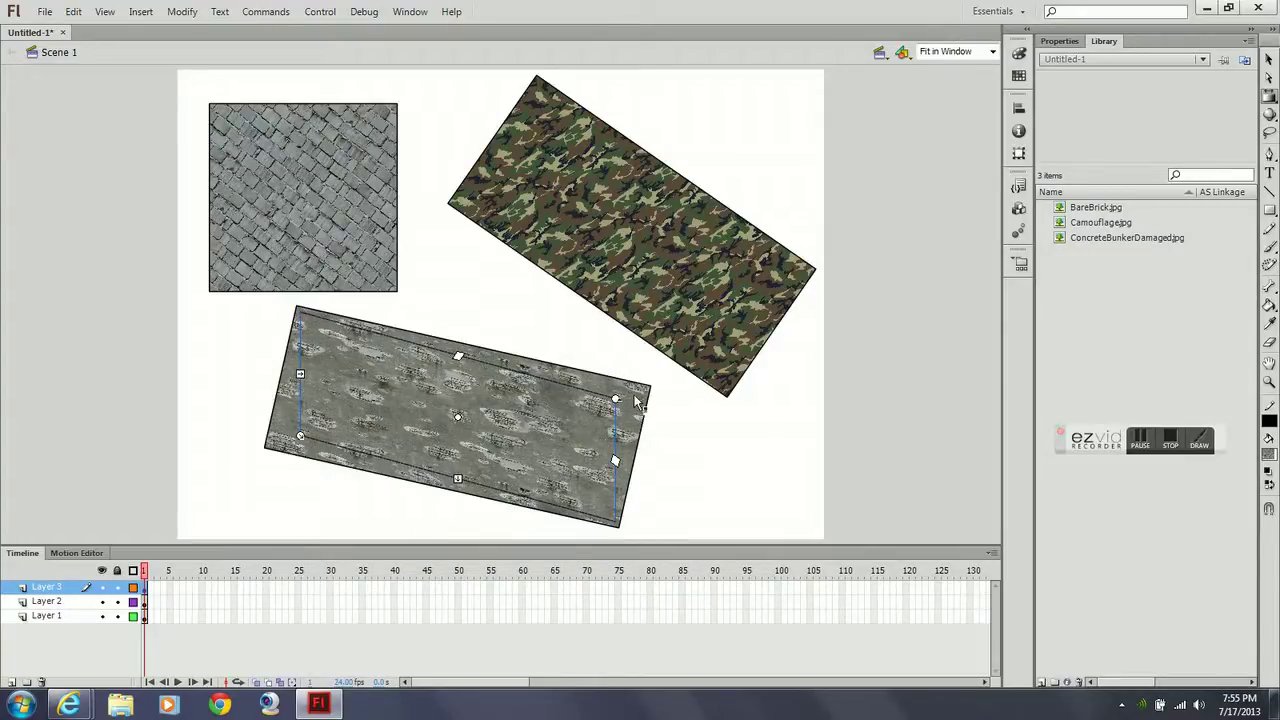
left_click_drag(615, 398, 335, 440)
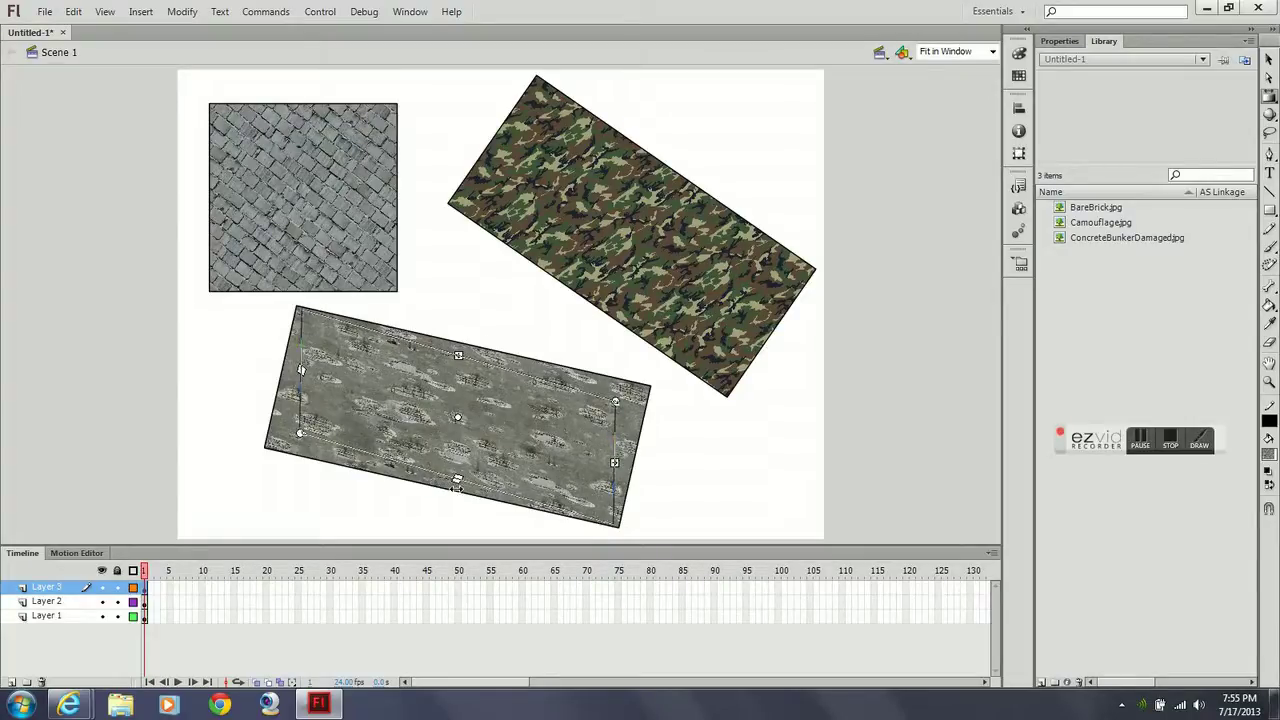
Fine-tune the concrete fill's skew, height, position and width, then deselect it
left_click_drag(455, 485, 451, 483)
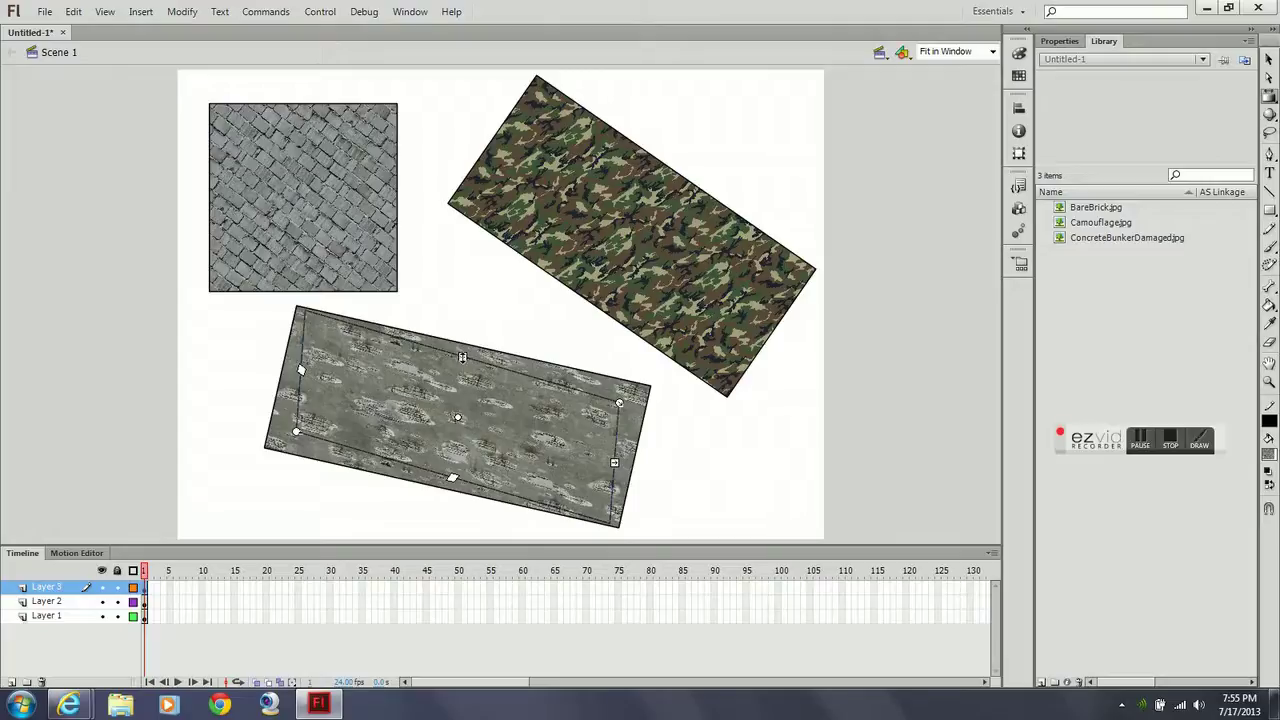
left_click_drag(462, 357, 461, 351)
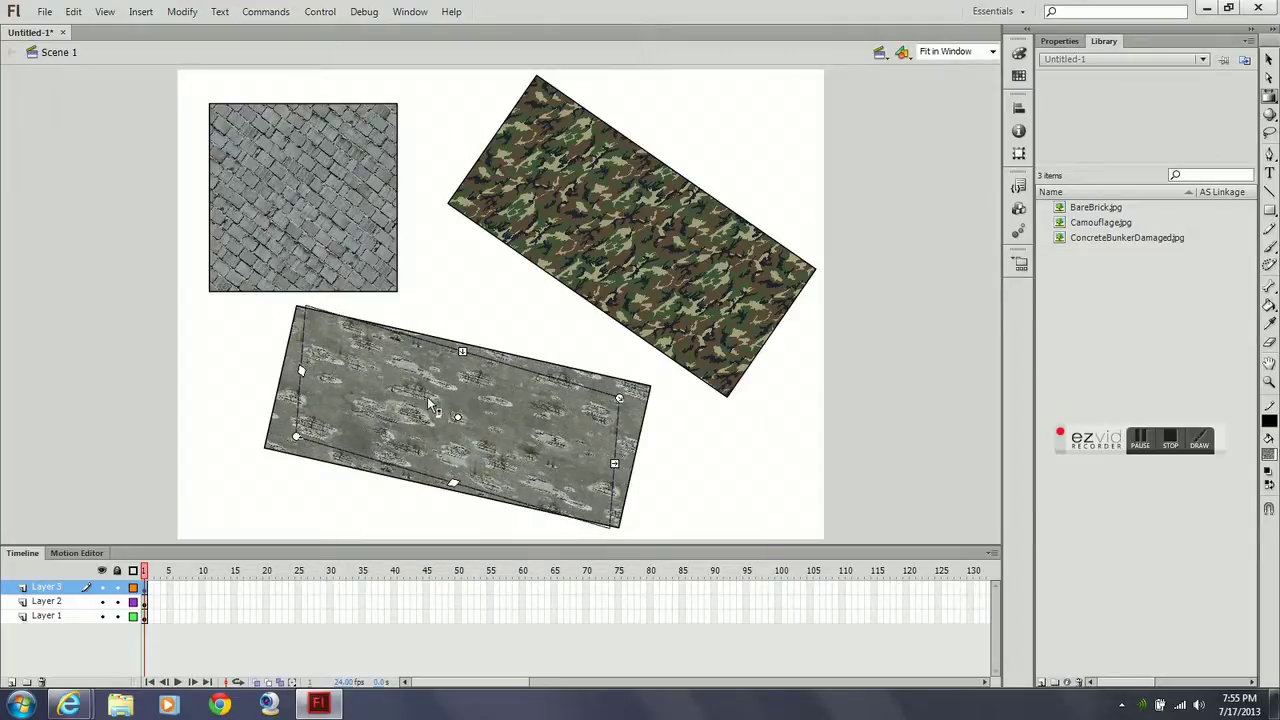
mouse_move(457, 417)
left_mouse_down()
mouse_move(378, 468)
mouse_move(544, 465)
mouse_move(526, 398)
mouse_move(448, 421)
left_mouse_up()
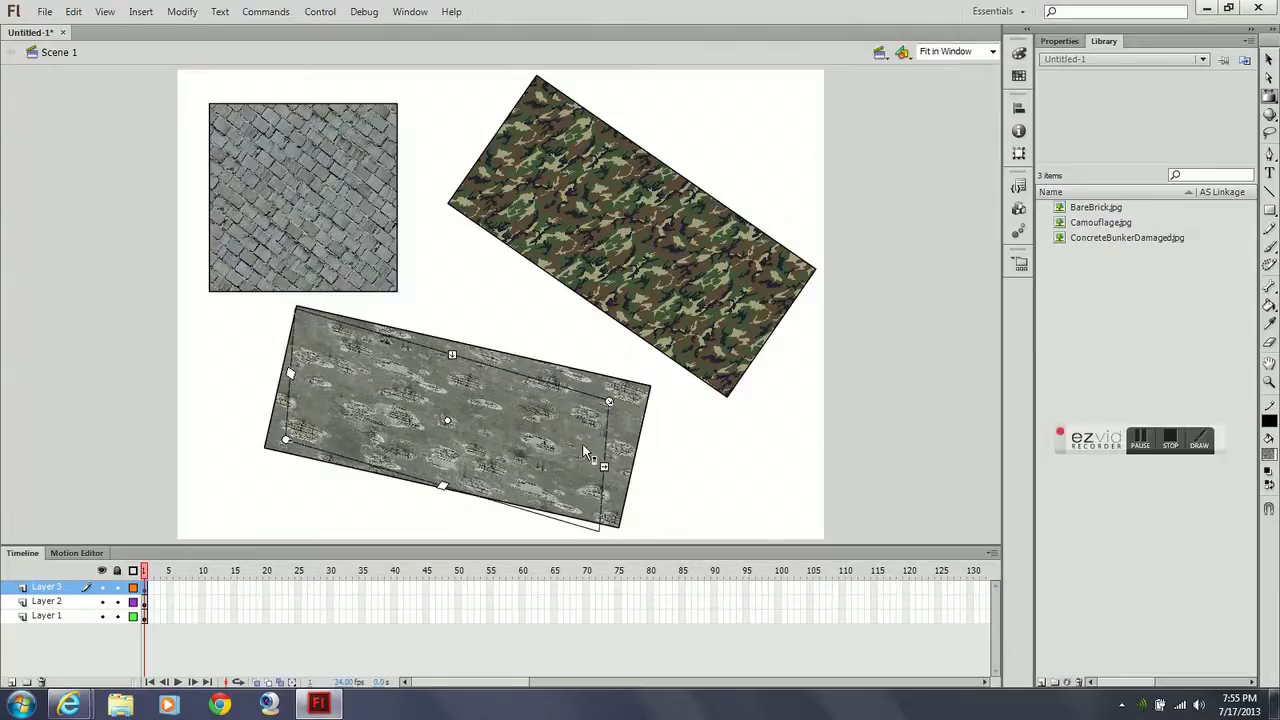
left_click_drag(604, 466, 525, 442)
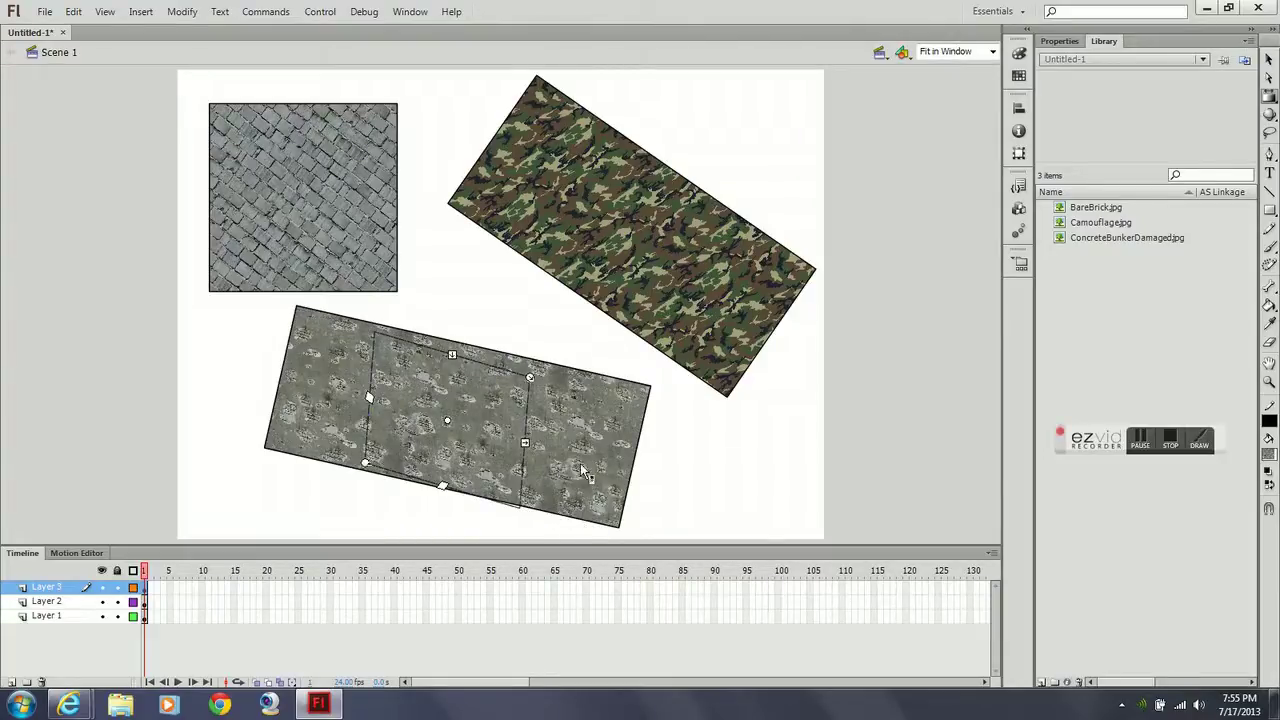
left_click(689, 464)
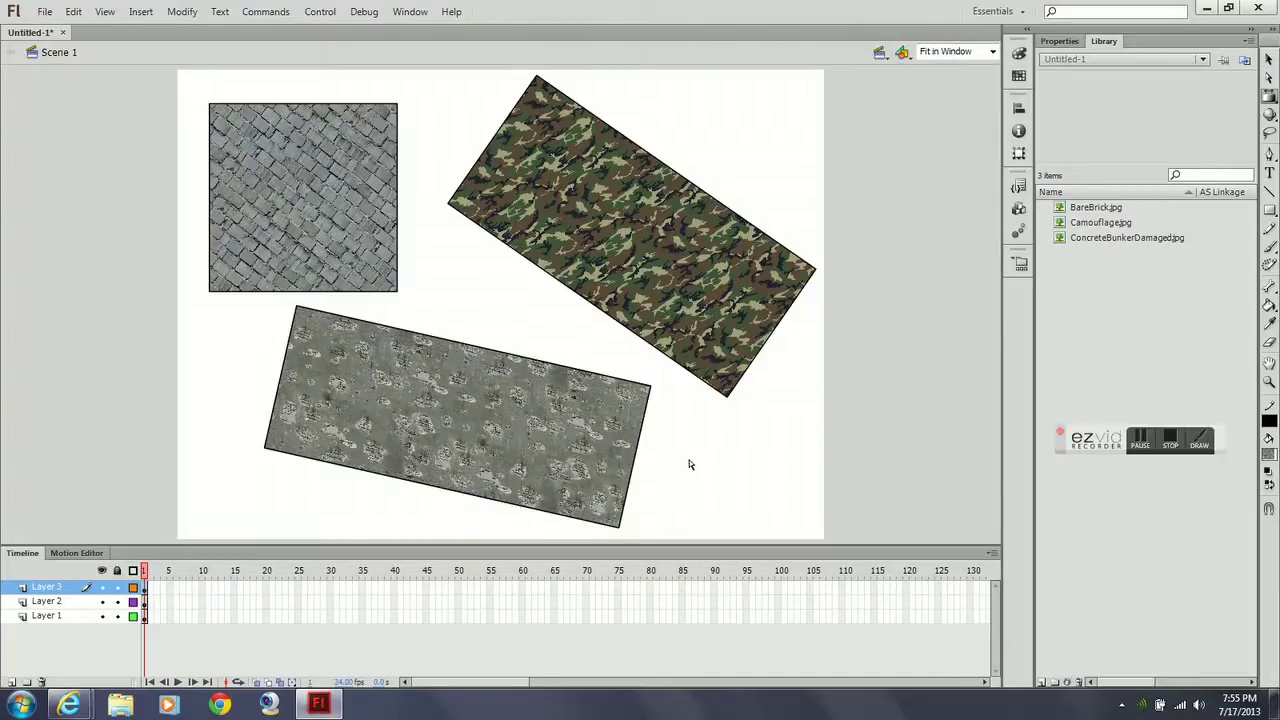
left_click(991, 53)
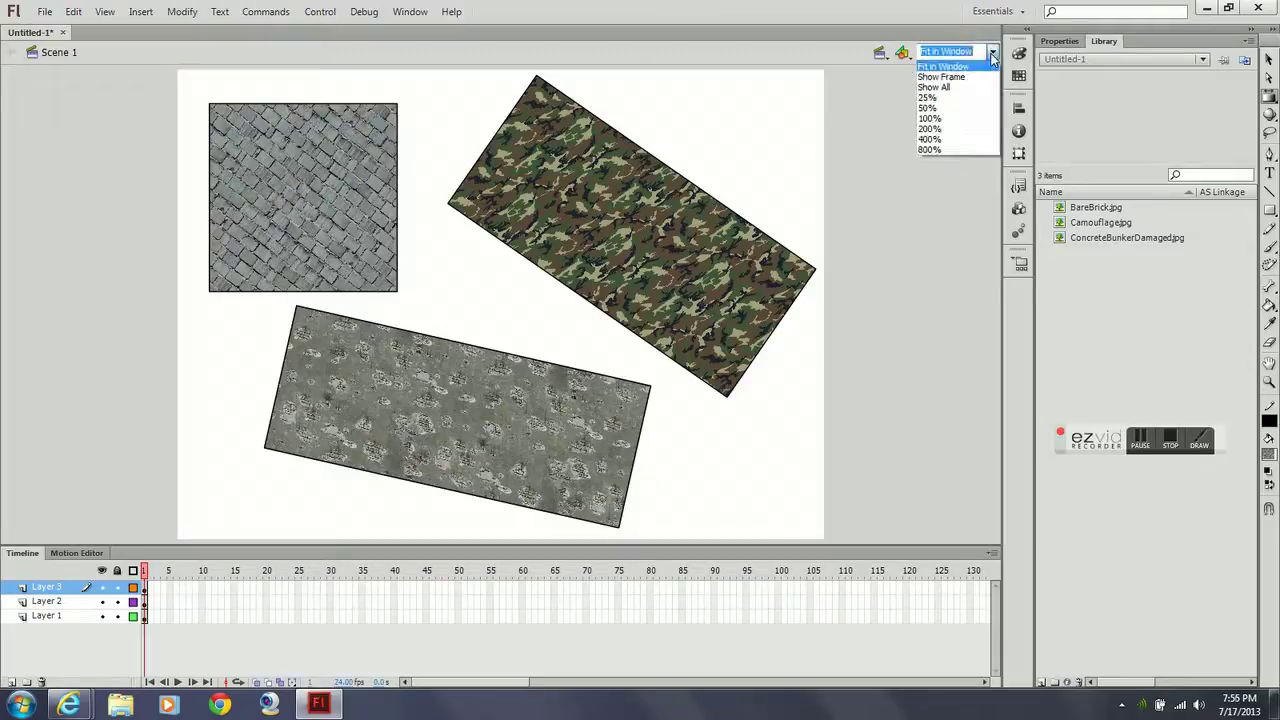
left_click(641, 390)
left_click(612, 404)
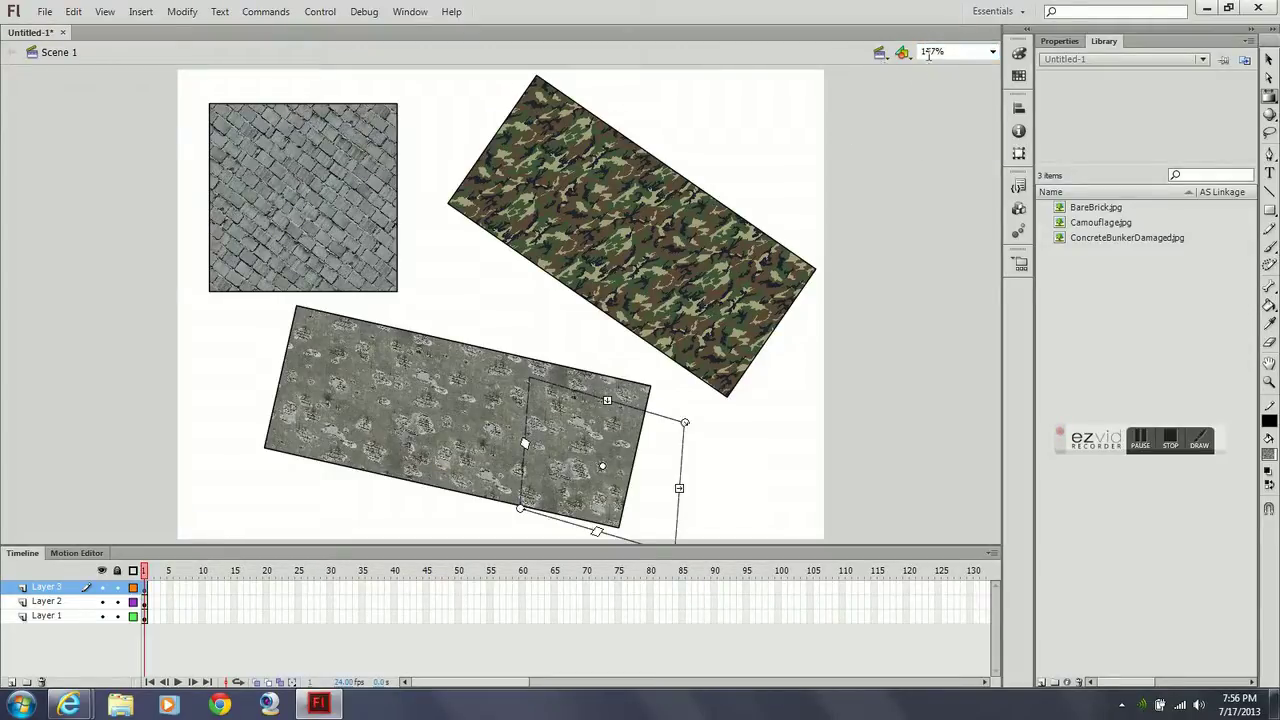
left_click(992, 51)
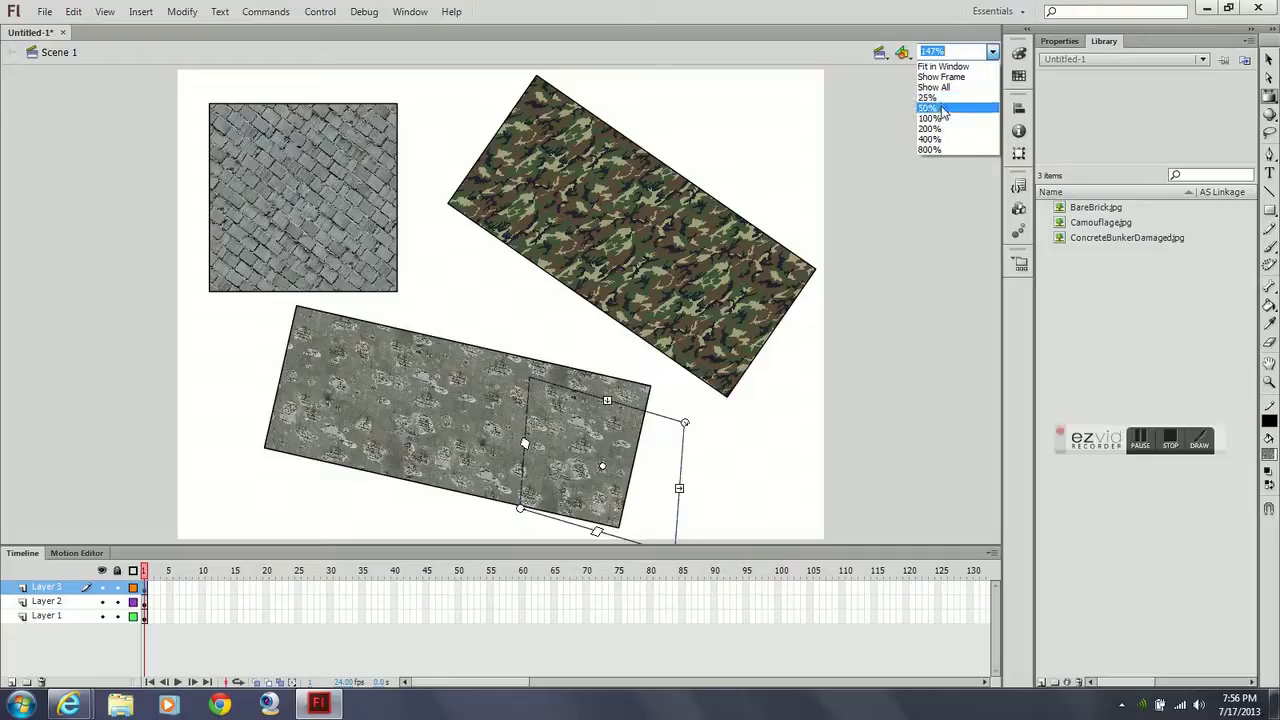
left_click(932, 139)
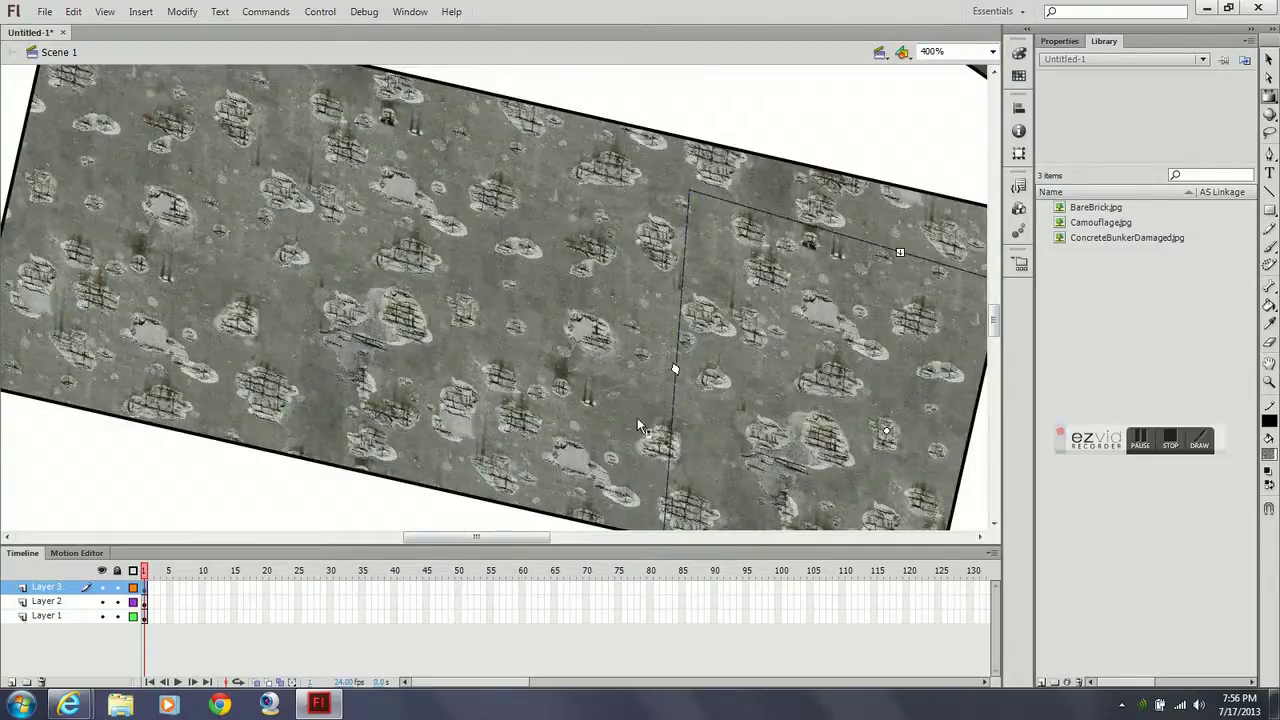
left_click(992, 51)
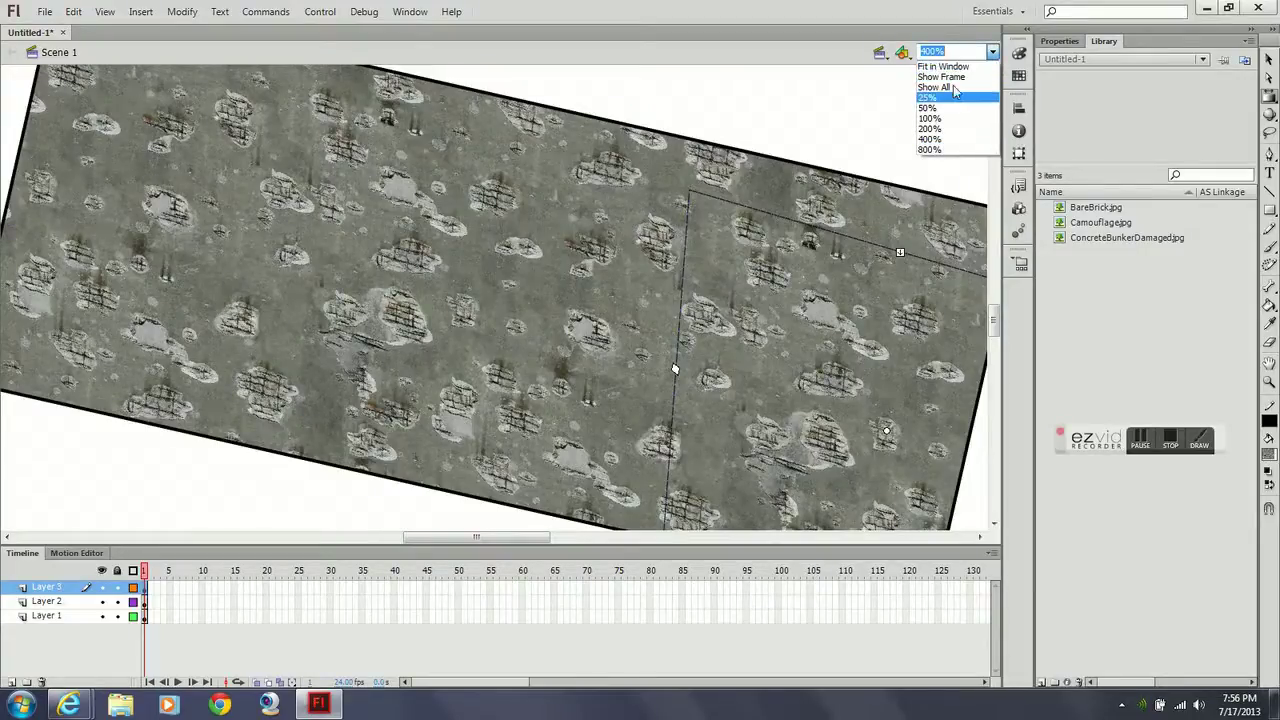
left_click(943, 66)
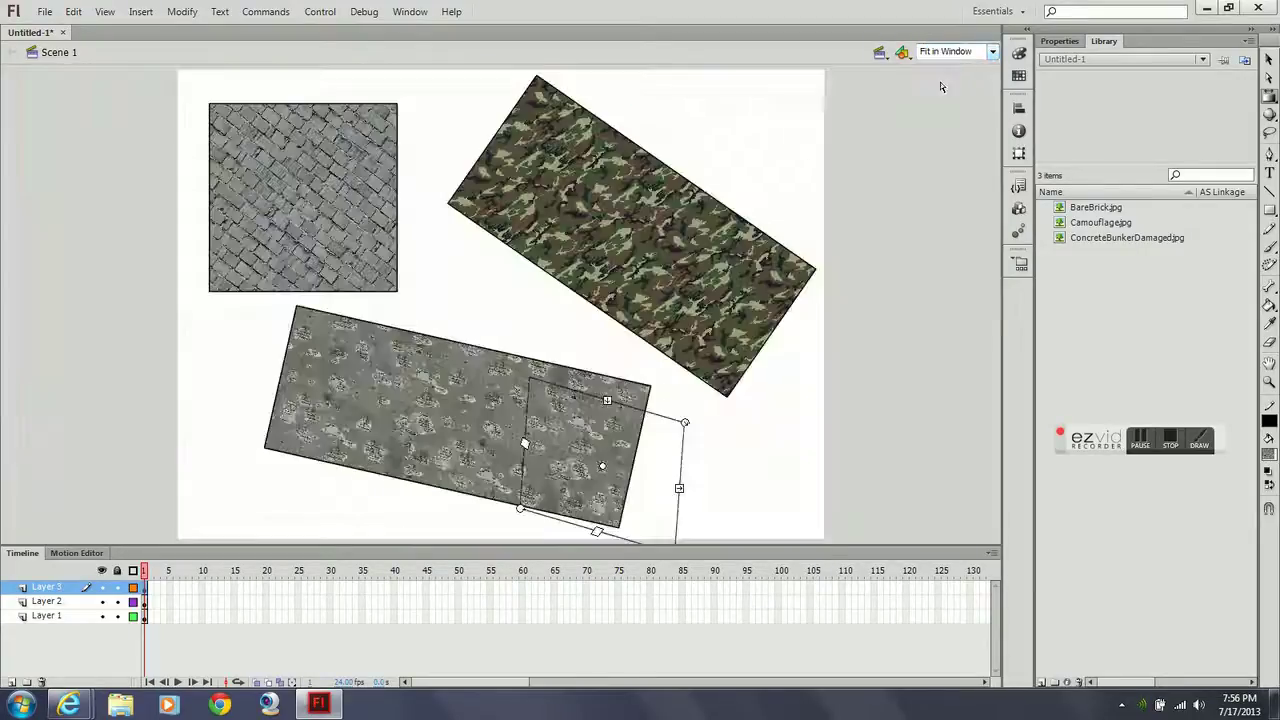
left_click(927, 207)
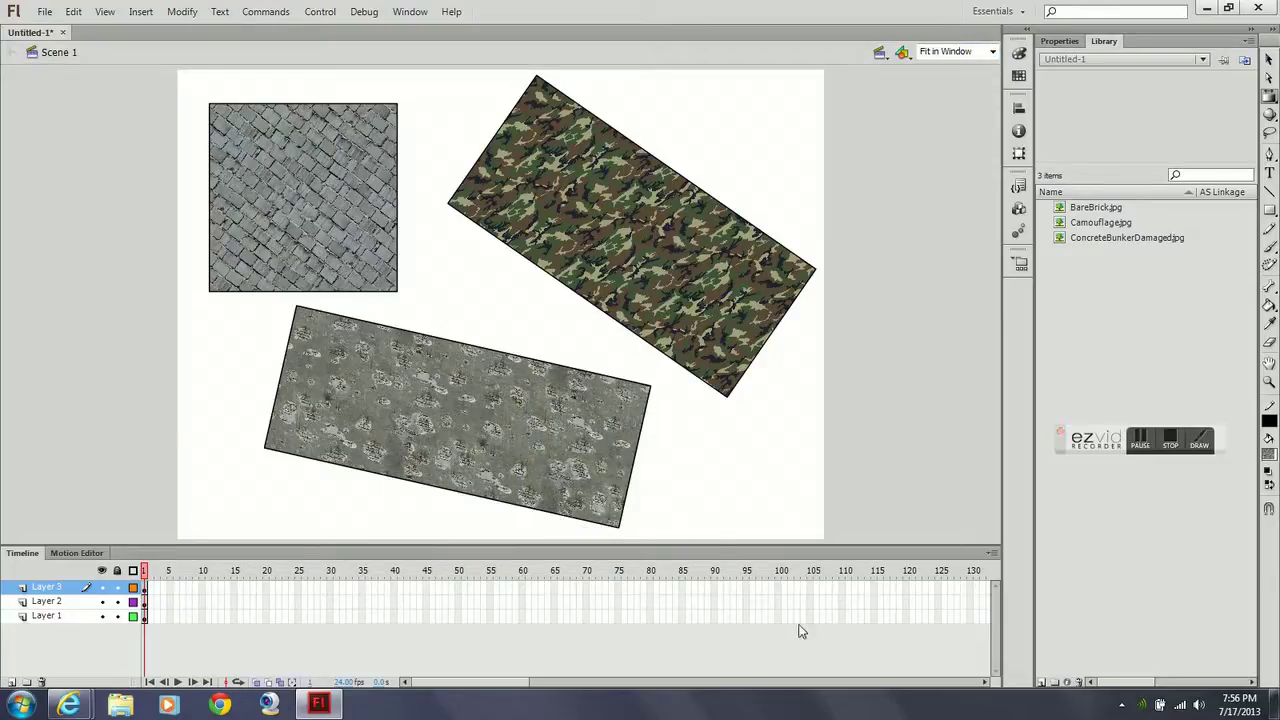
left_click(1171, 444)
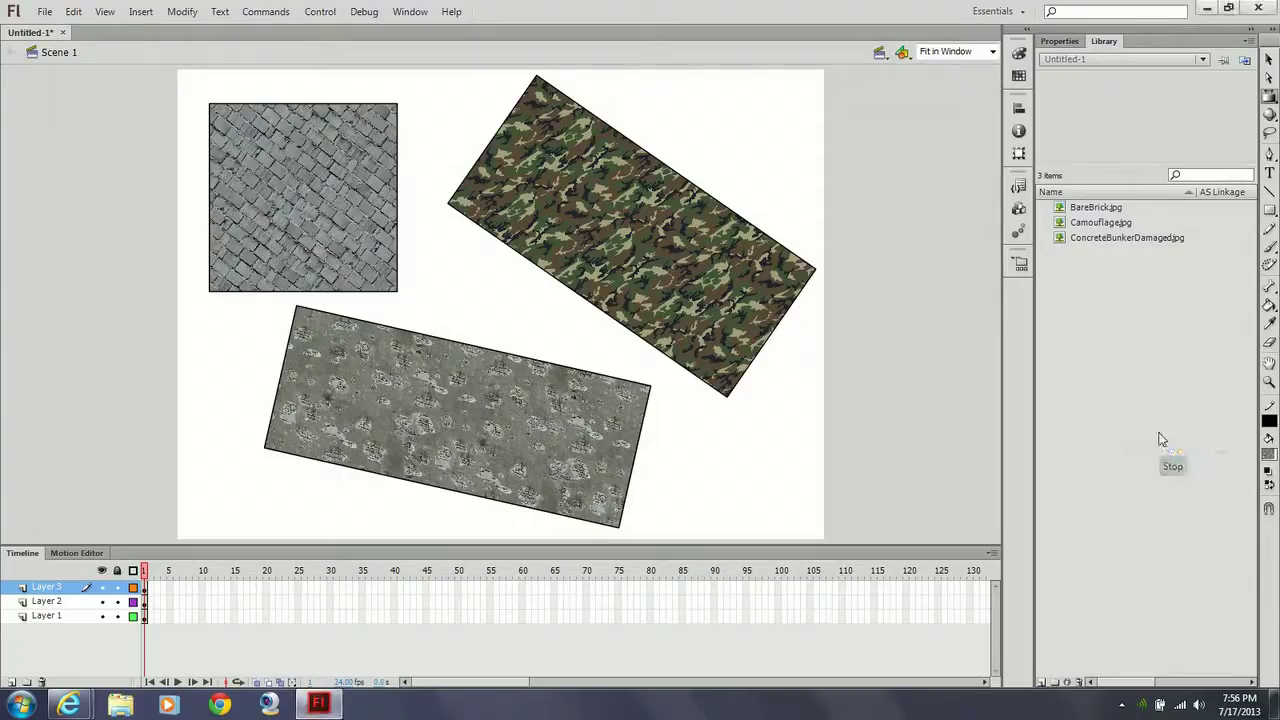